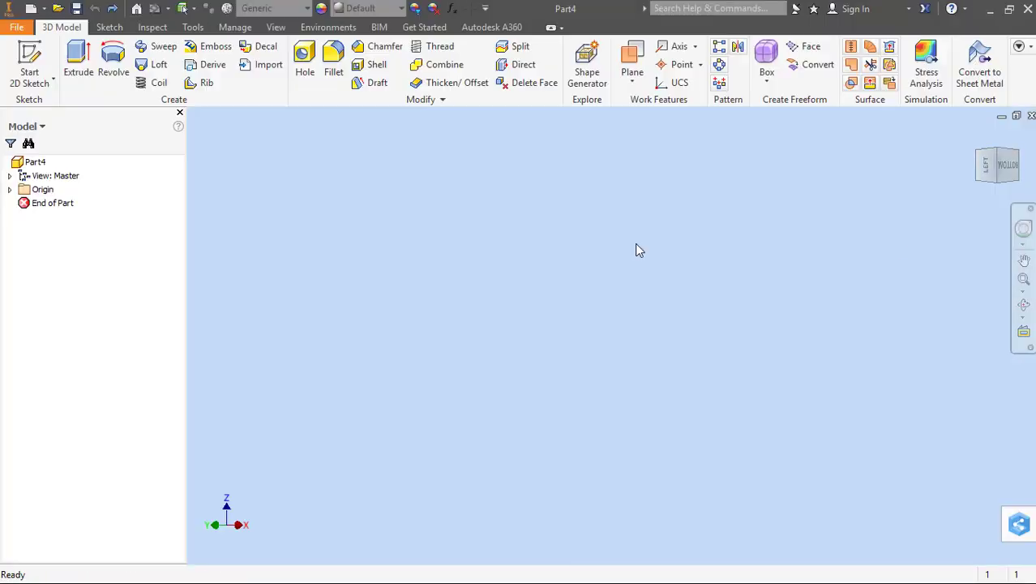
Start a 2D sketch on the XY (front) plane
right_click(592, 259)
click(614, 304)
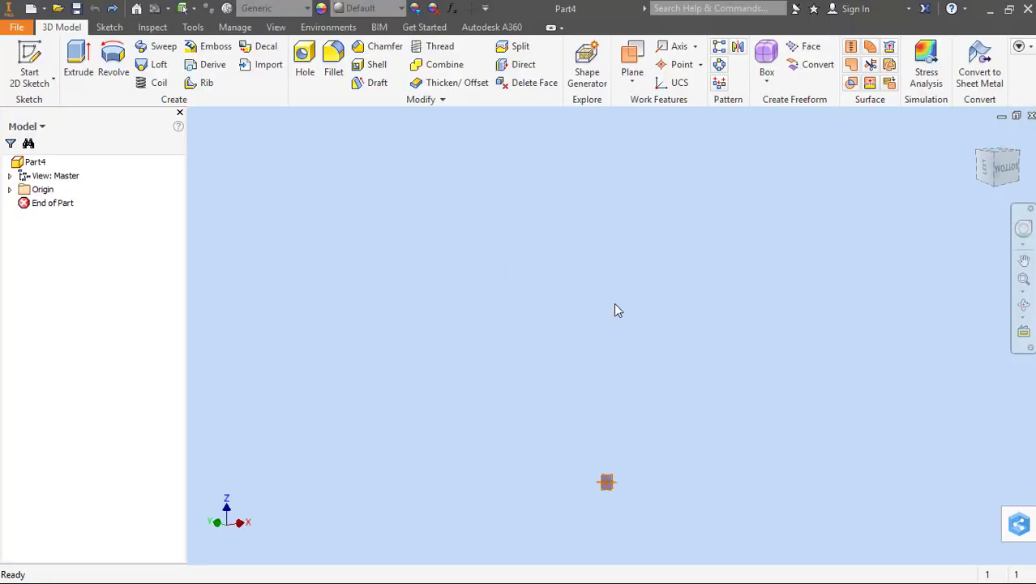
click(569, 203)
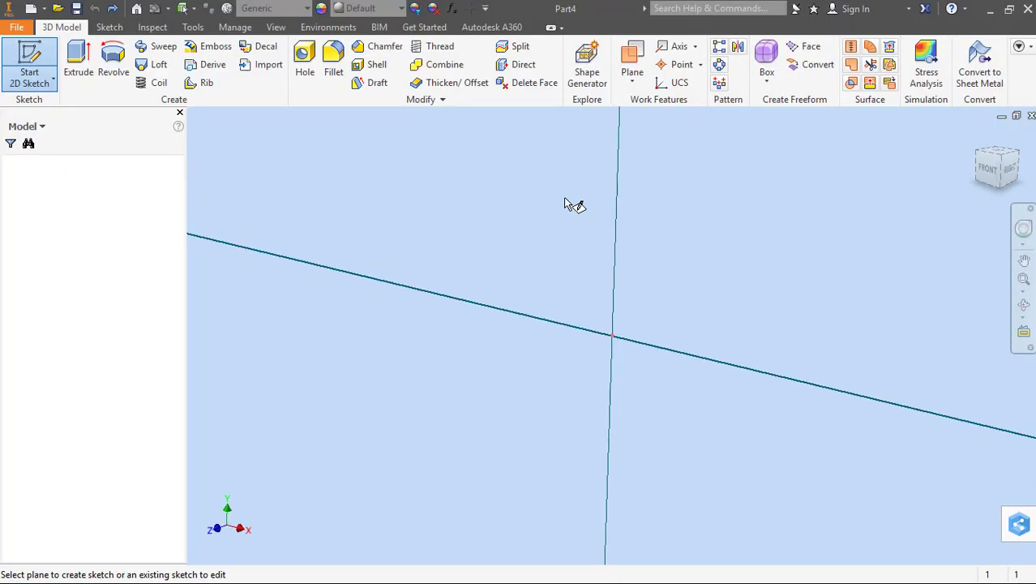
Draw a two-point center rectangle about 12.8 mm wide, centred on the sketch origin
right_click(509, 195)
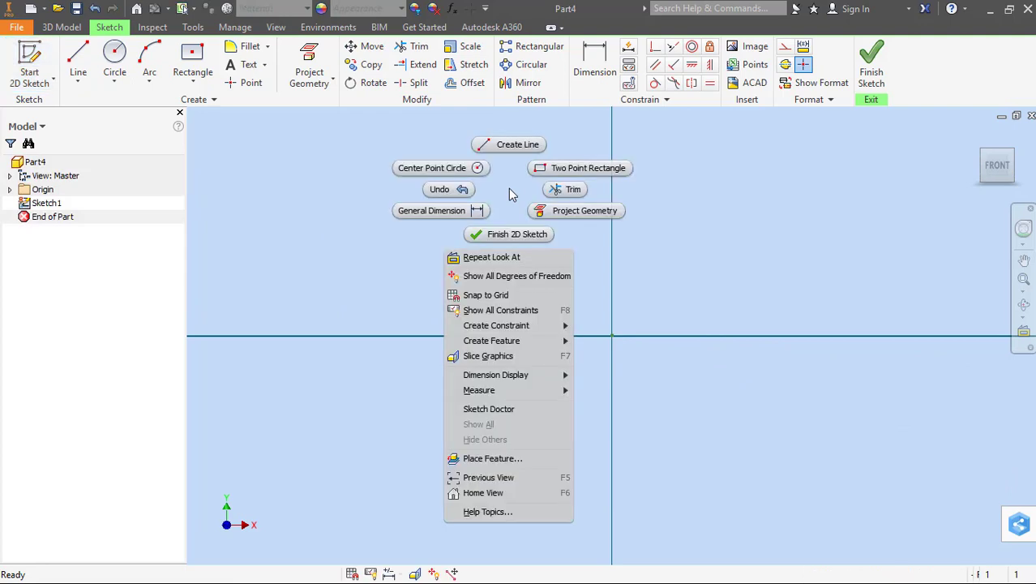
click(193, 81)
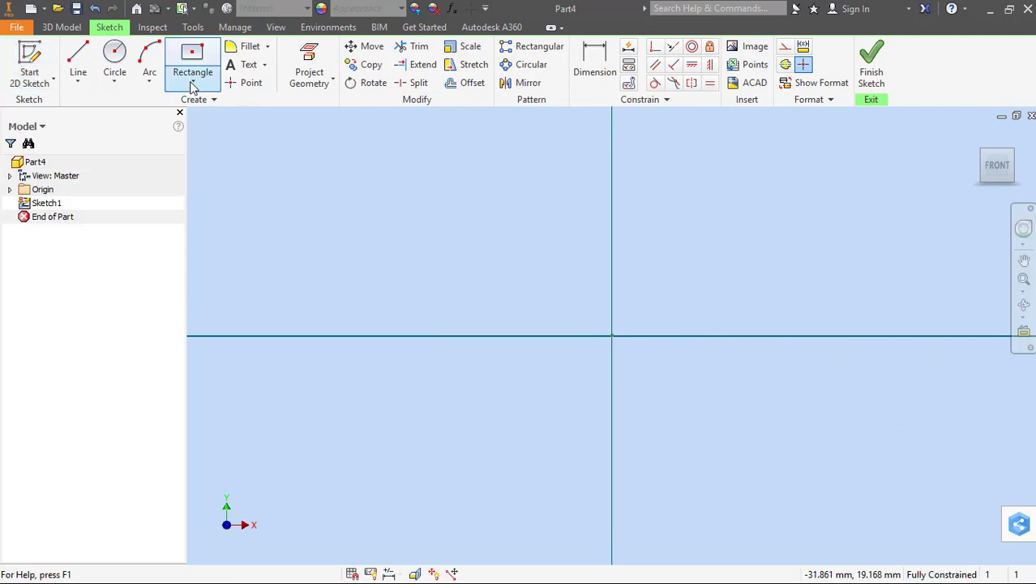
click(193, 80)
click(196, 167)
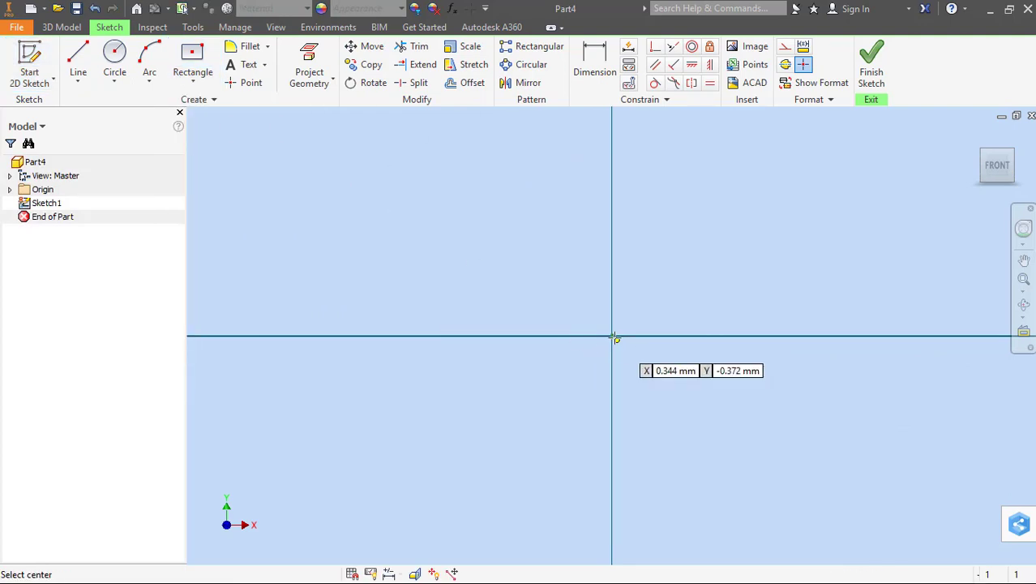
click(612, 336)
click(697, 273)
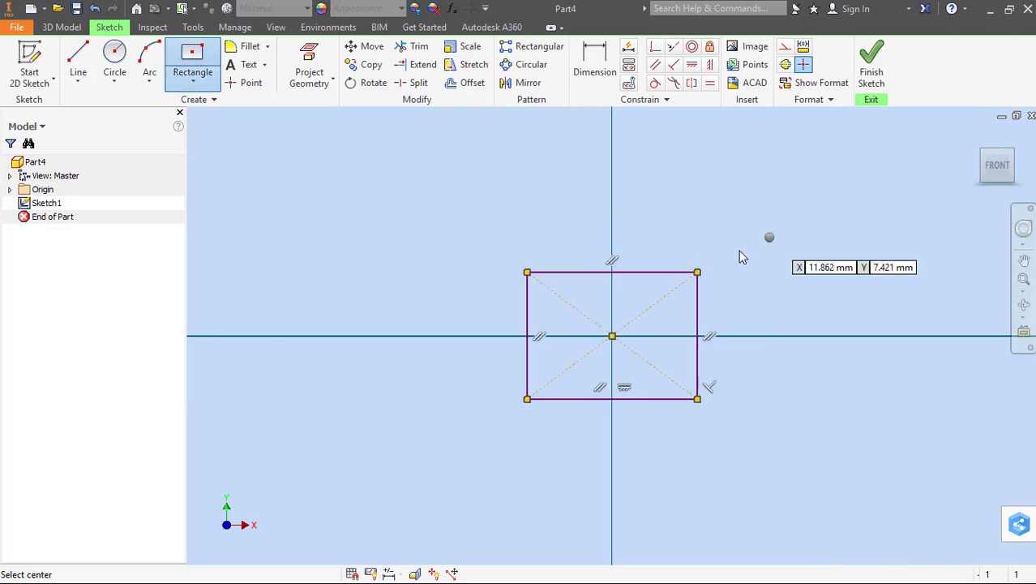
Dimension the rectangle's top edge and set its width to 250 mm
right_click(740, 257)
click(685, 257)
click(660, 280)
click(659, 257)
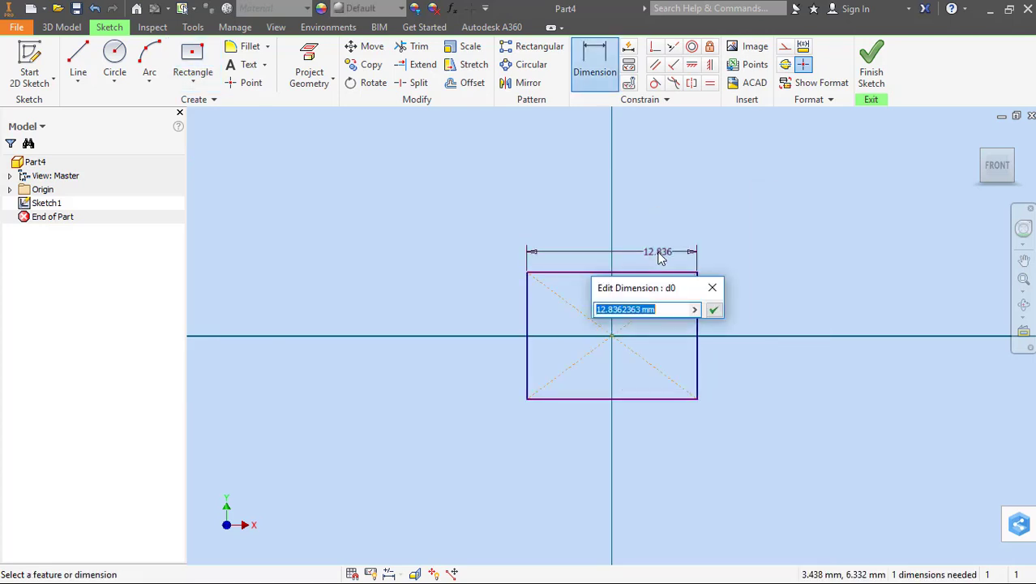
text(250)
click(713, 309)
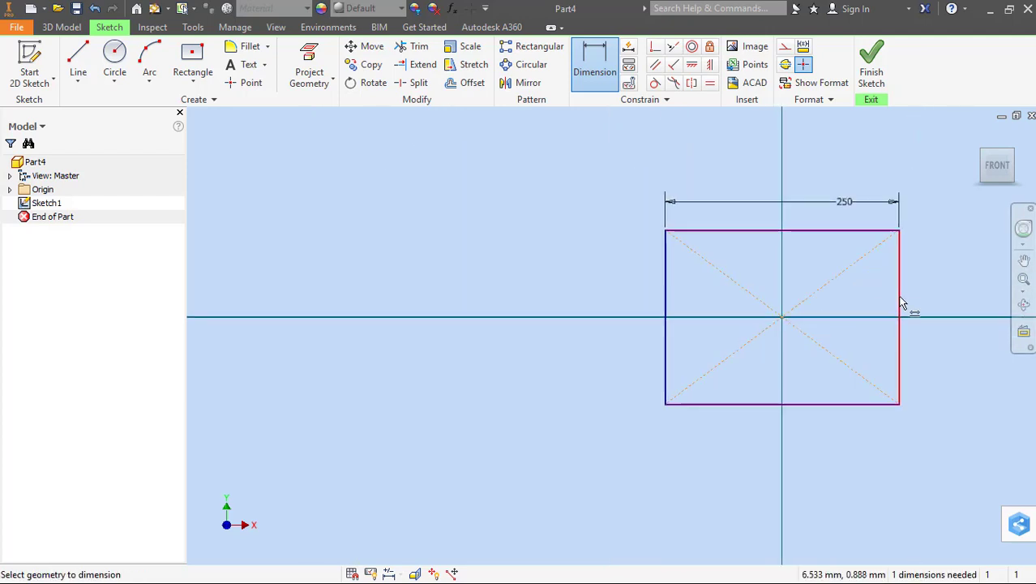
Dimension the rectangle's vertical side to 250 mm and finish the sketch
click(899, 302)
click(926, 298)
text(250)
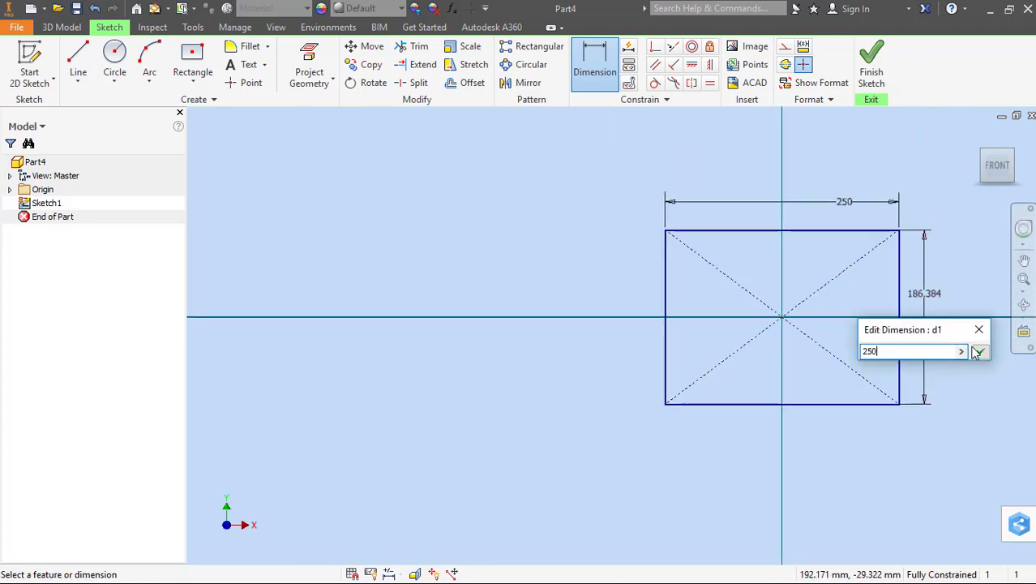
key(Return)
scroll(524, 322, down, 4)
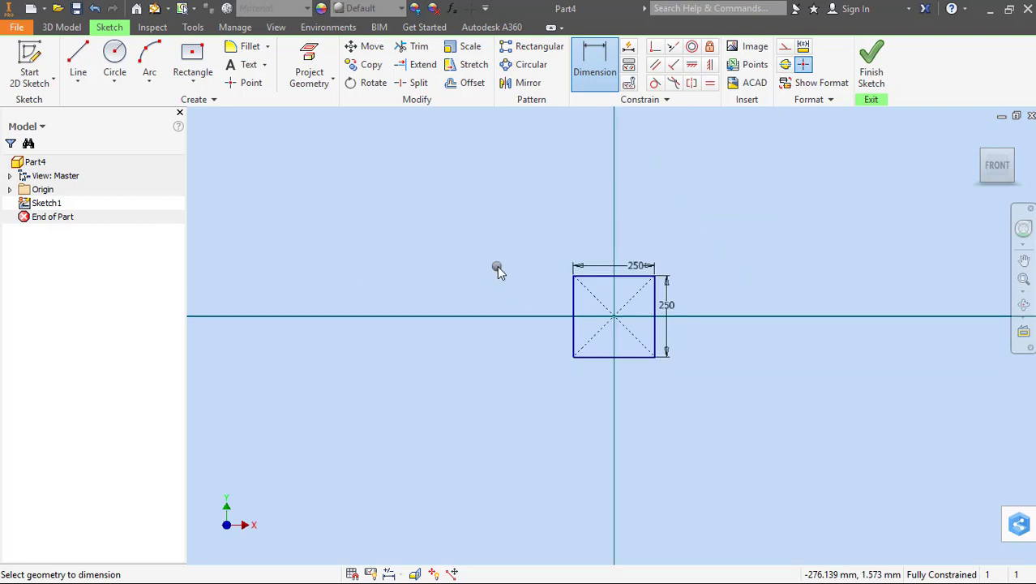
right_click(498, 270)
click(498, 312)
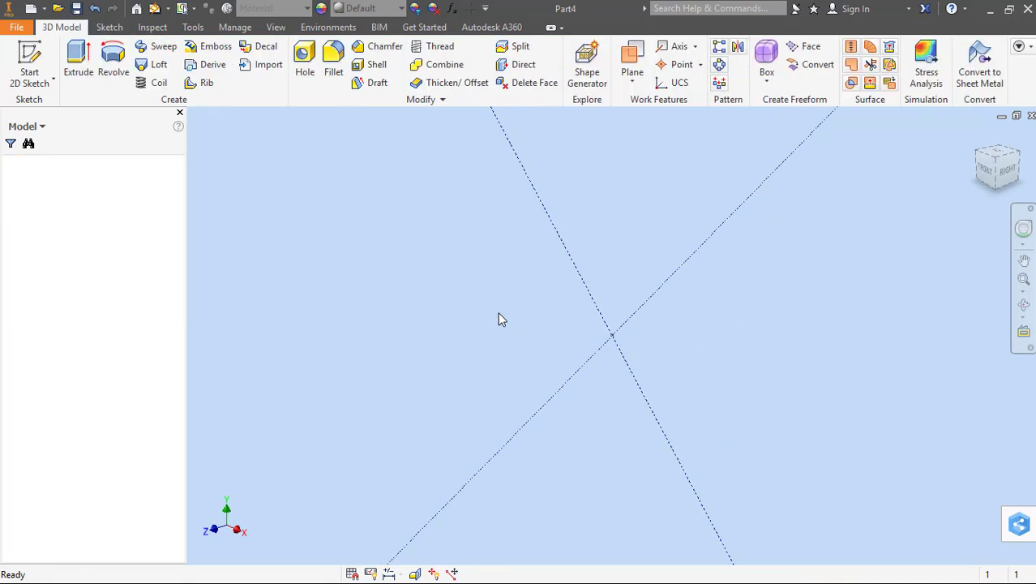
Extrude the square profile 450 mm as a solid with a taper of -5 degrees
right_click(382, 289)
click(420, 277)
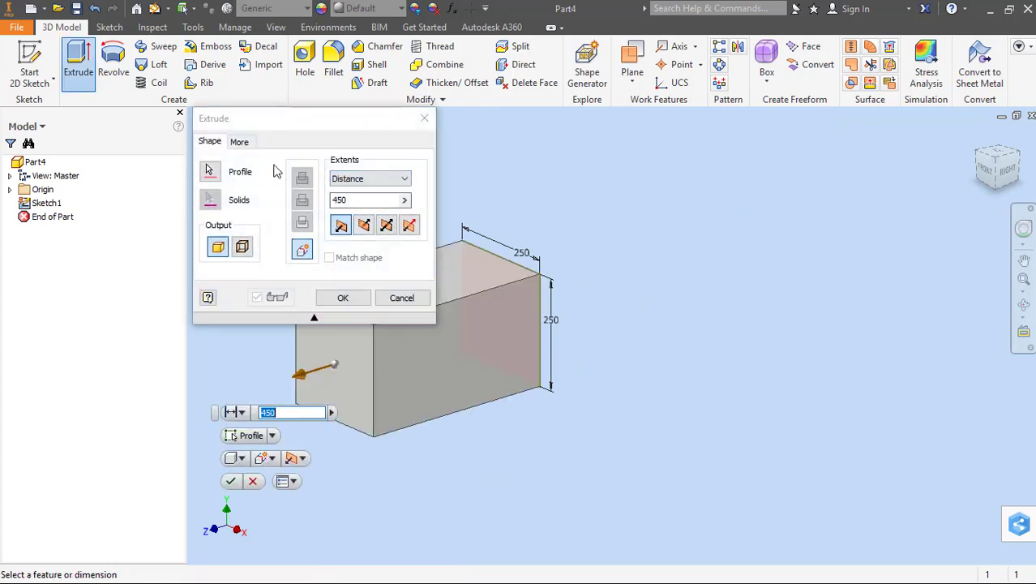
click(274, 204)
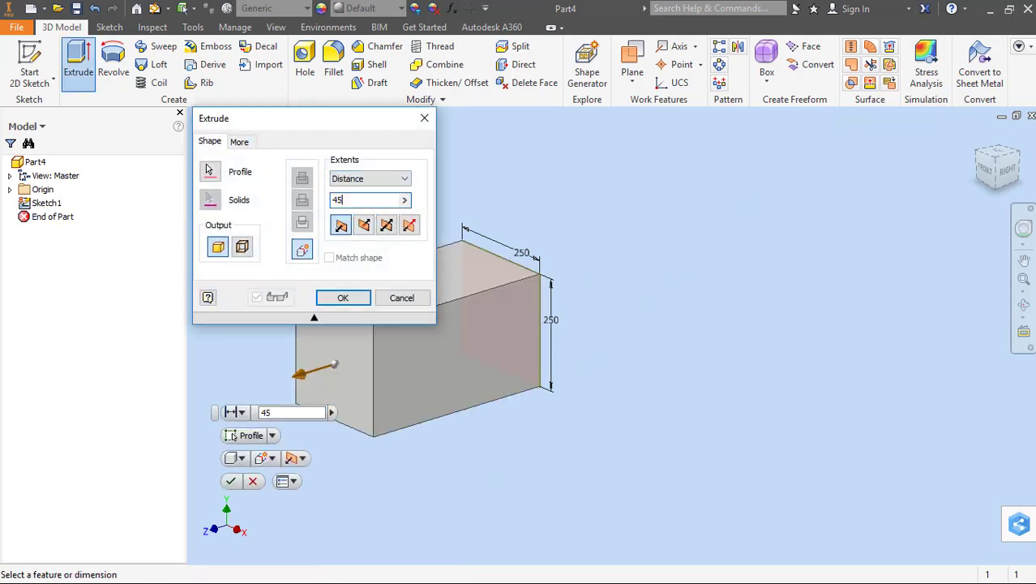
click(248, 144)
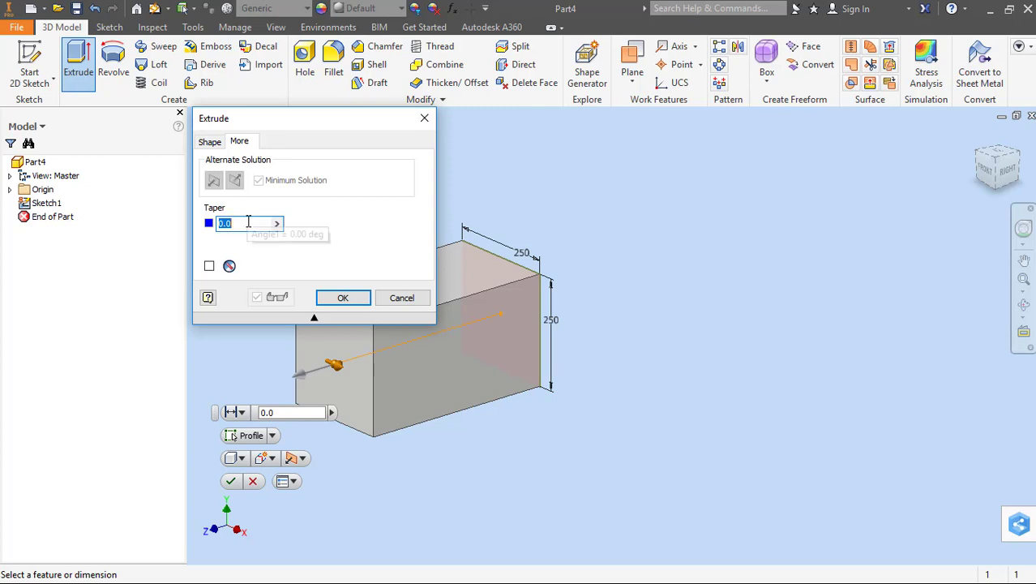
text(-5)
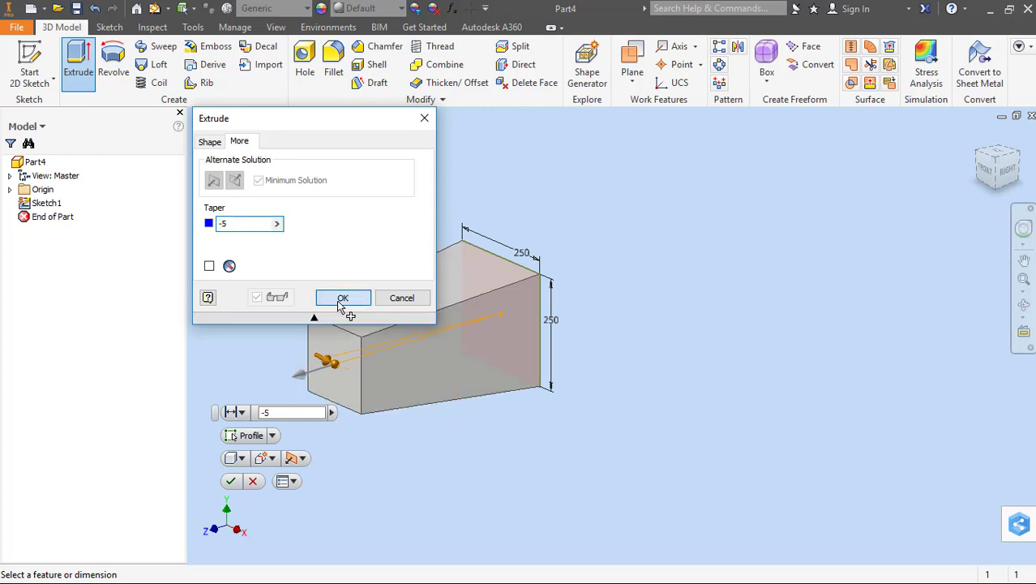
click(342, 297)
Create a three-point work plane through three block corners so that it cuts diagonally across the small end face
scroll(485, 308, down, 5)
key(F2)
drag(427, 327, 493, 315)
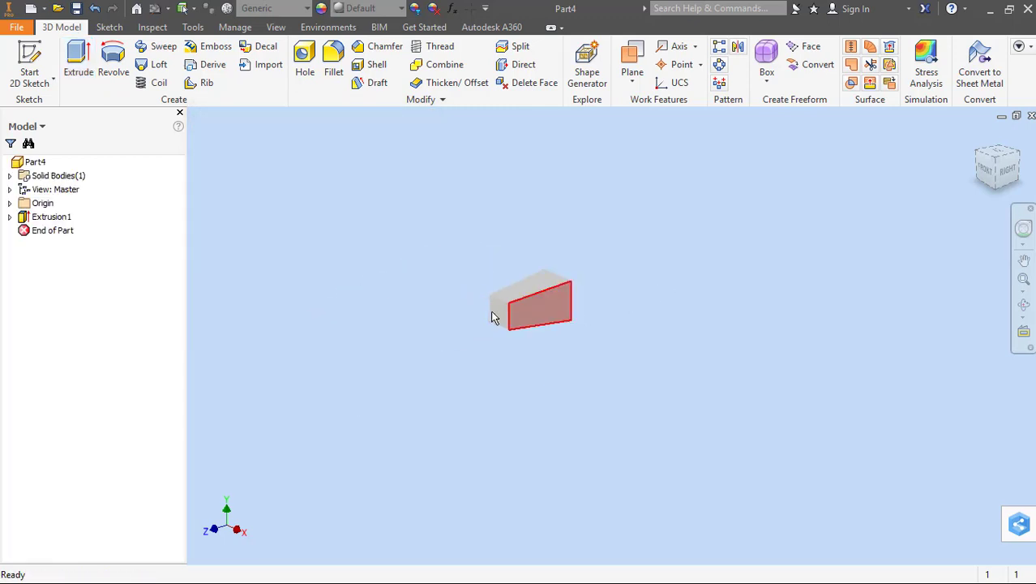
scroll(490, 308, up, 4)
click(633, 81)
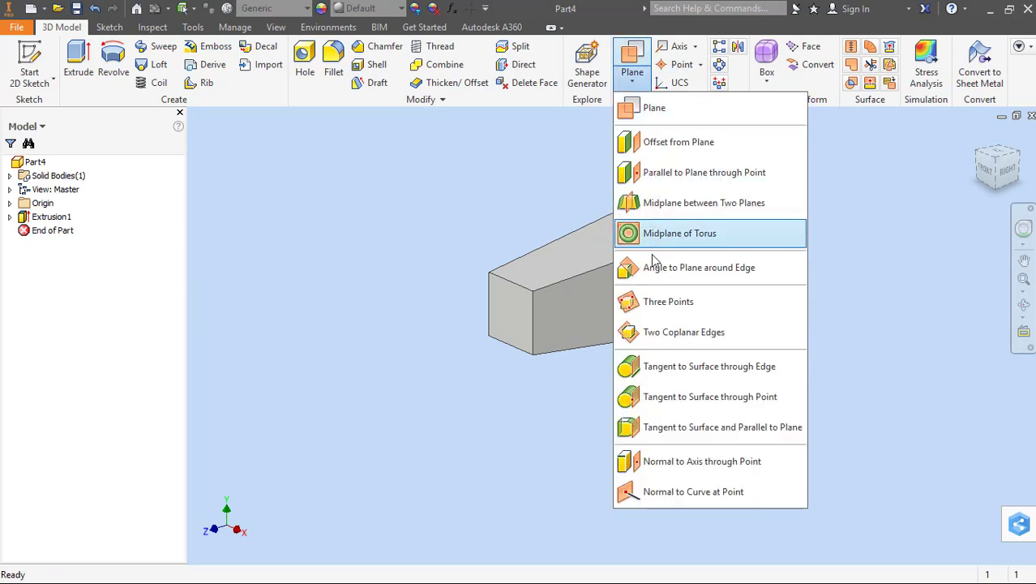
click(659, 301)
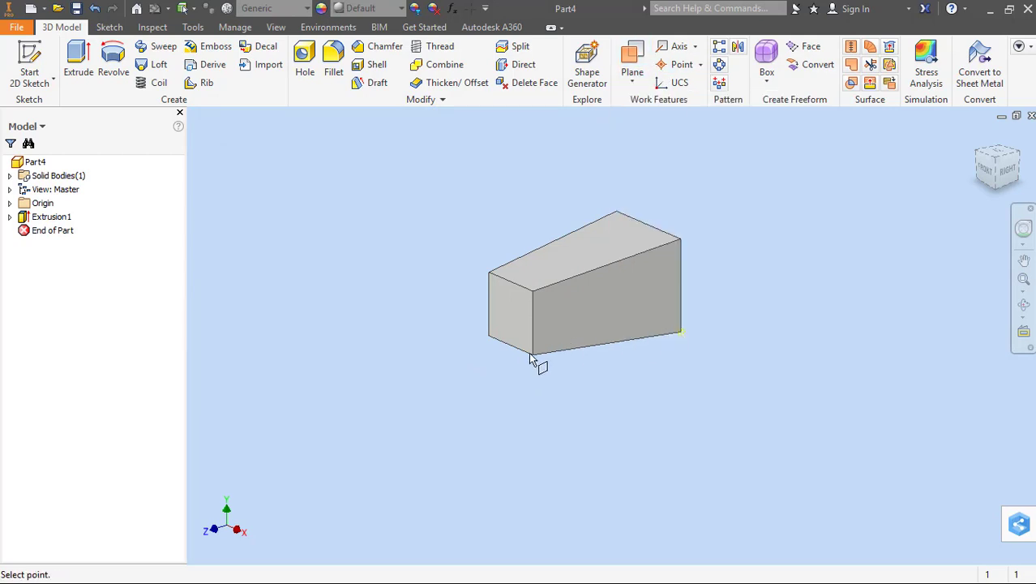
click(491, 274)
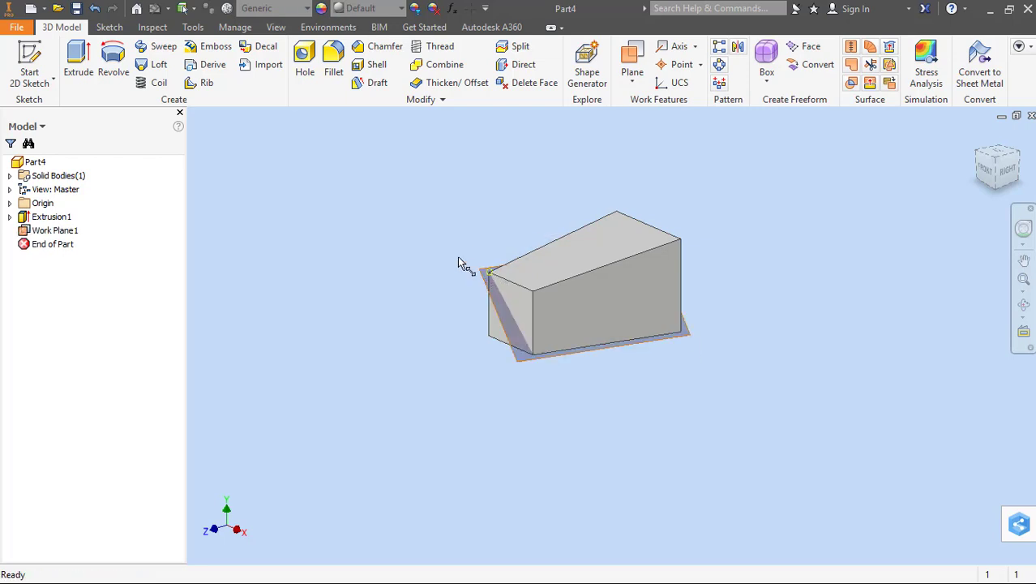
shift+middle_drag(423, 259, 500, 208)
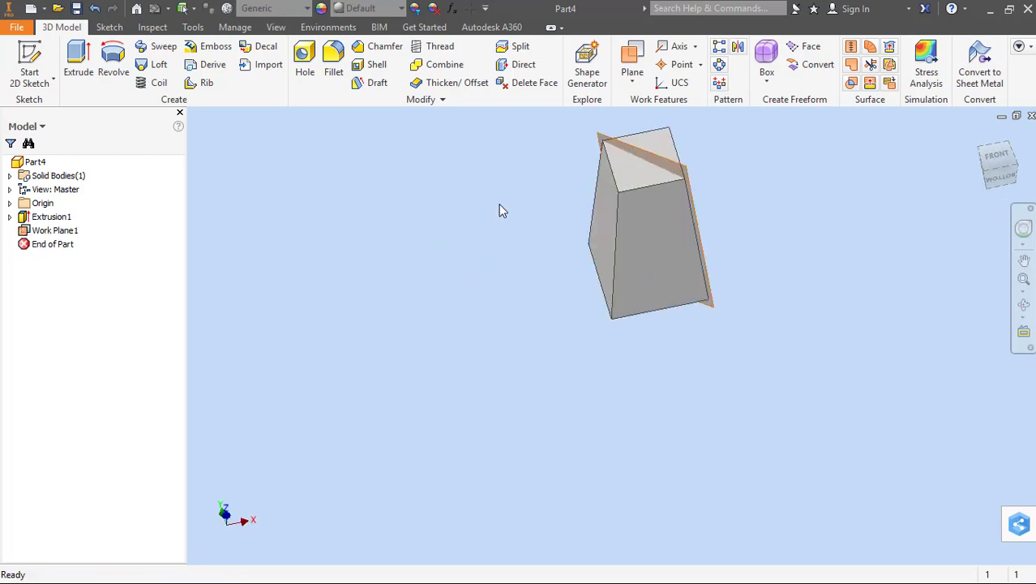
right_click(501, 210)
click(498, 248)
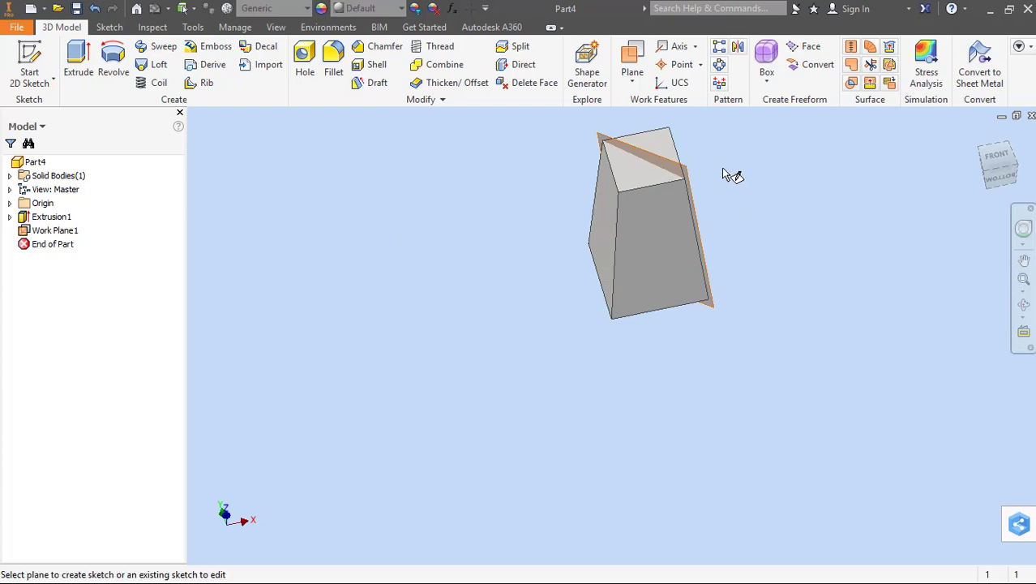
click(686, 177)
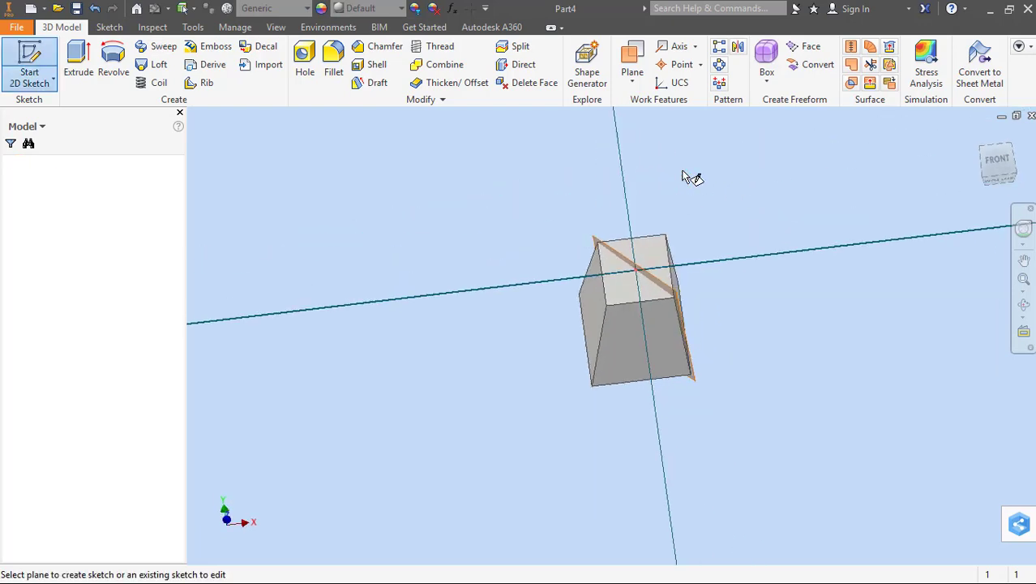
key(ctrl+z)
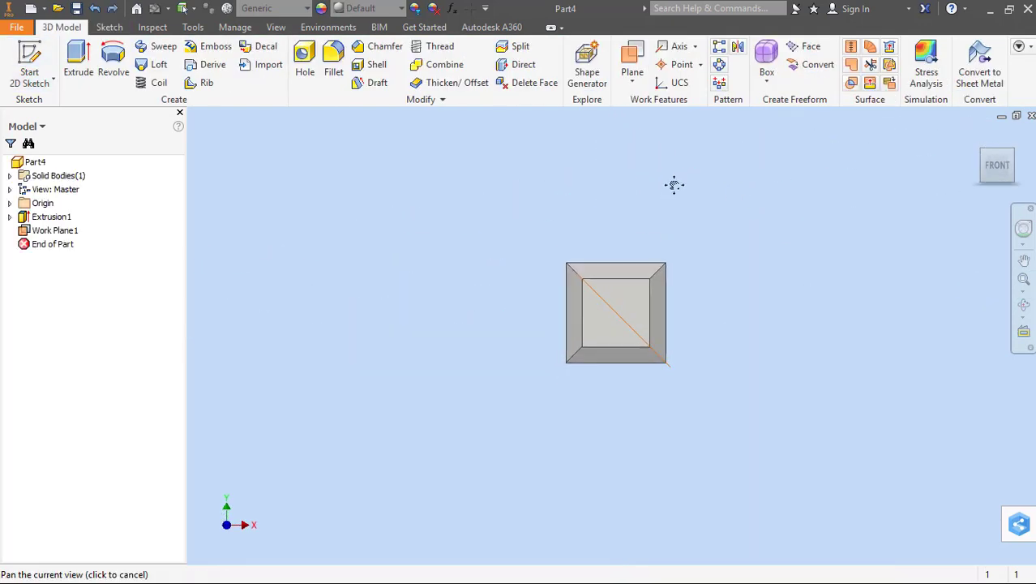
Start a 2D sketch on the diagonal work plane
mouse_move(646, 205)
shift+middle_down()
mouse_move(655, 169)
mouse_move(531, 179)
shift+middle_up()
right_click(531, 173)
click(535, 220)
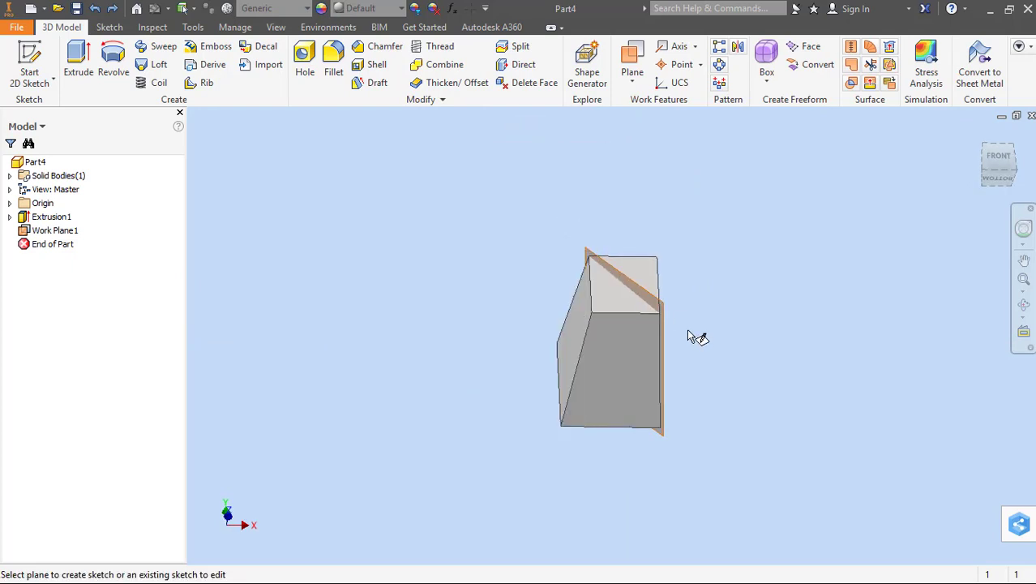
click(673, 316)
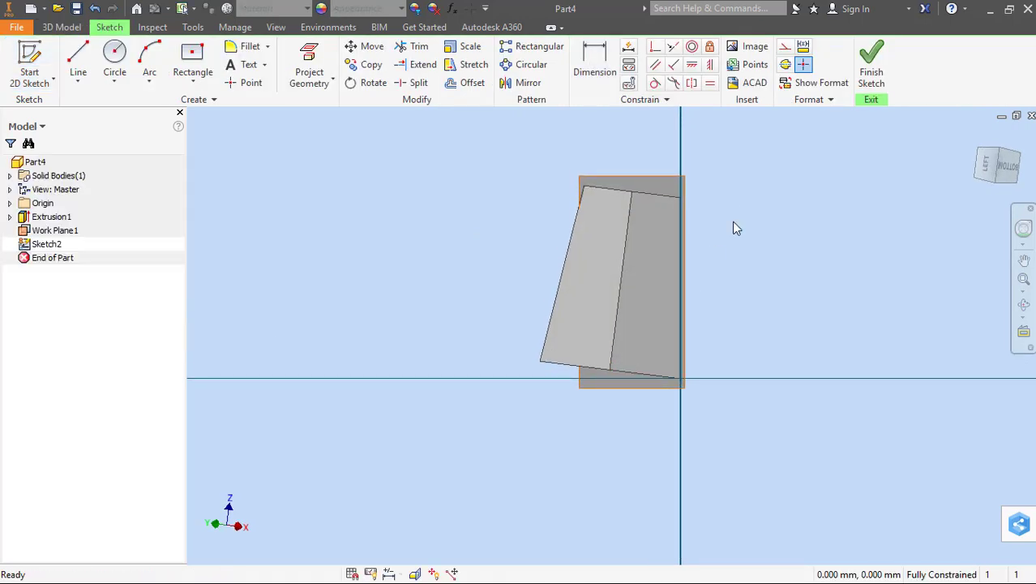
Slice the model at the sketch plane and project the small-end edge and the sloped edges of the adjacent block face
scroll(710, 226, up, 3)
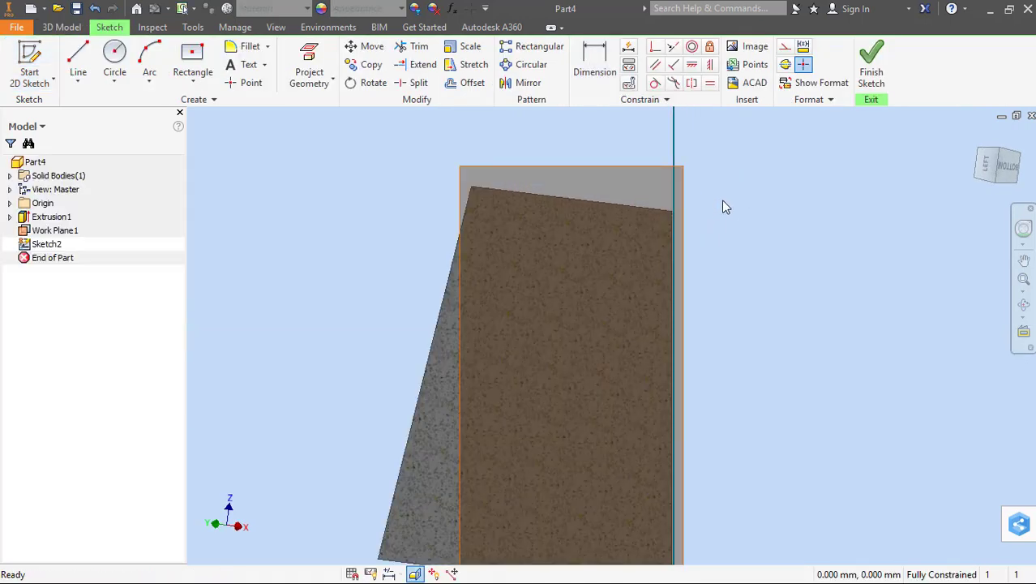
right_click(722, 199)
click(781, 224)
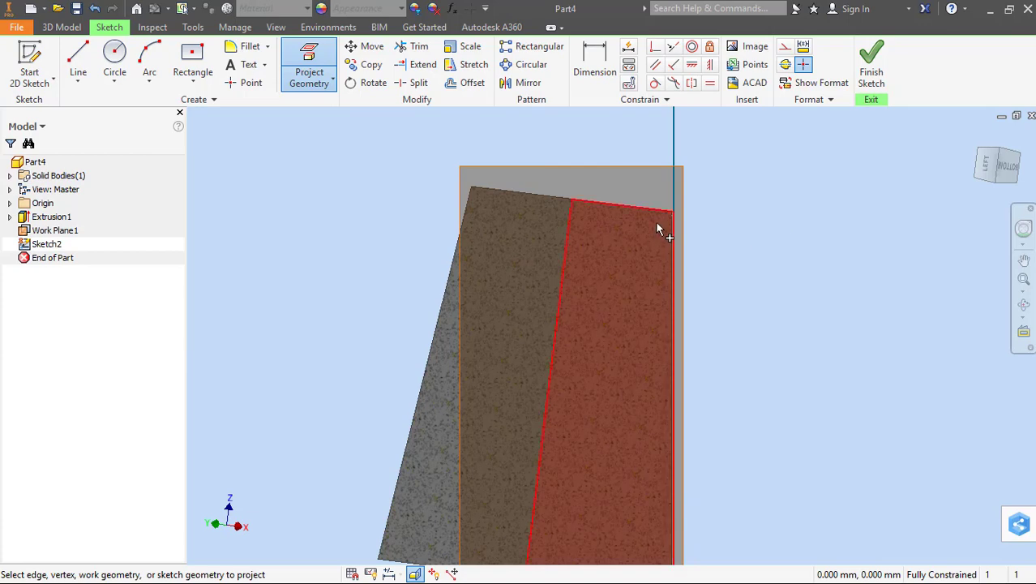
scroll(679, 154, up, 4)
scroll(689, 403, down, 3)
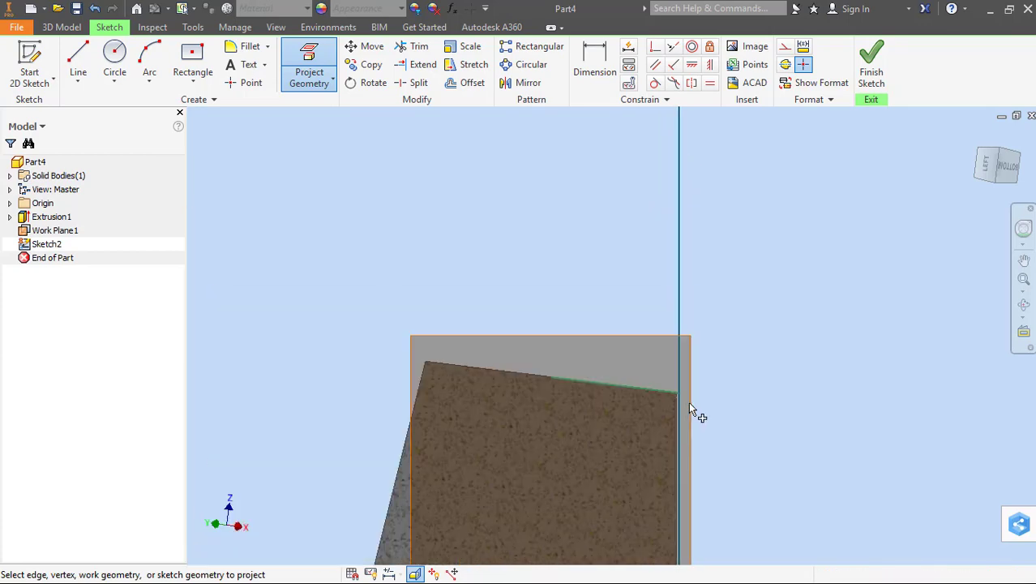
click(678, 427)
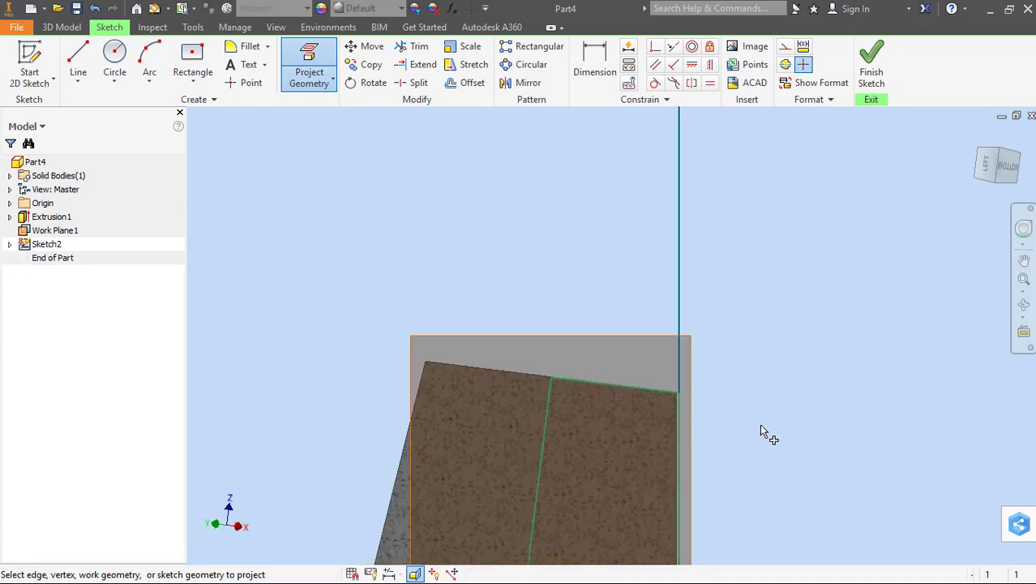
Sketch a line about 26 mm long from the projected corner along the small end's edge
right_click(780, 340)
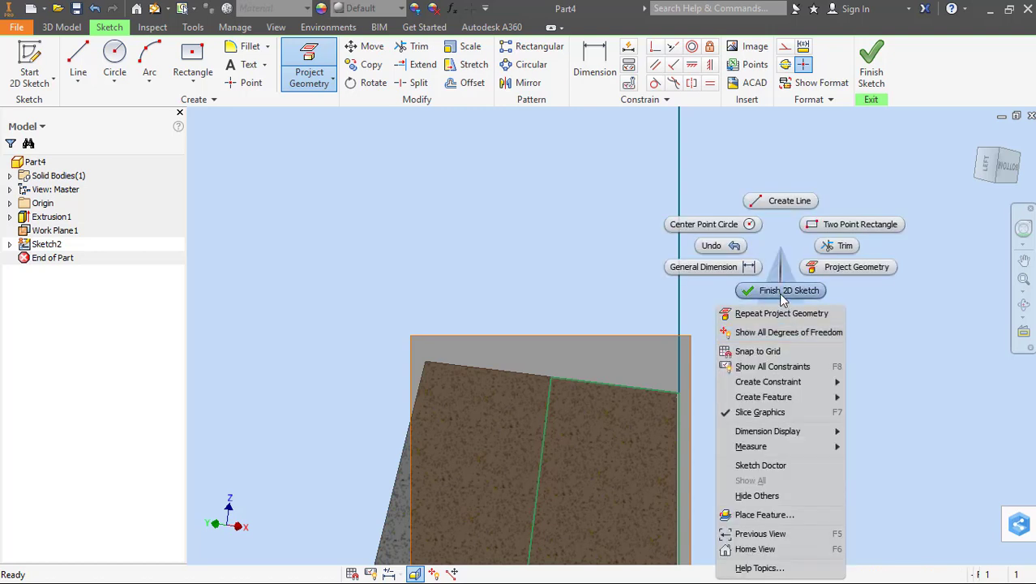
click(780, 206)
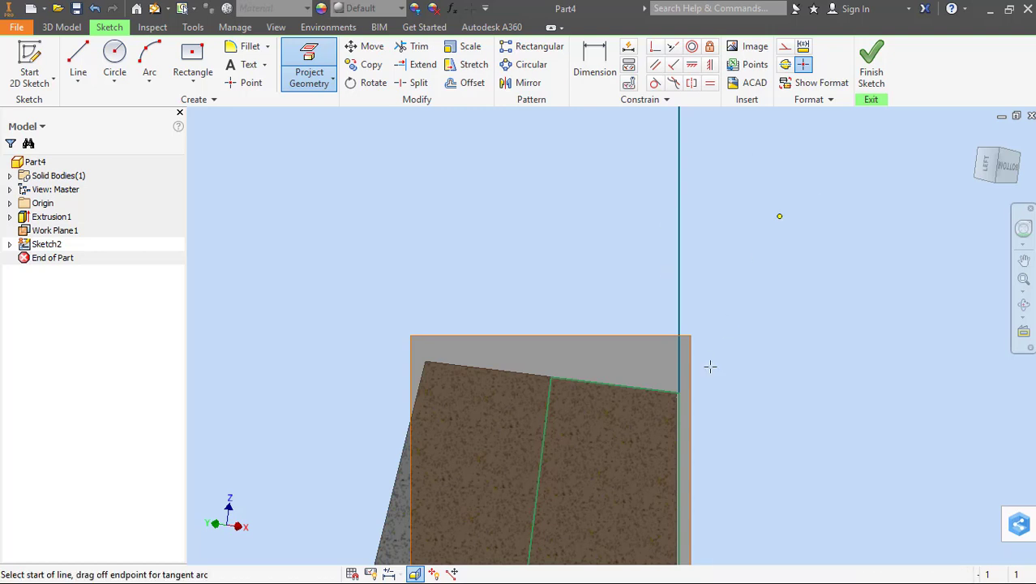
click(678, 392)
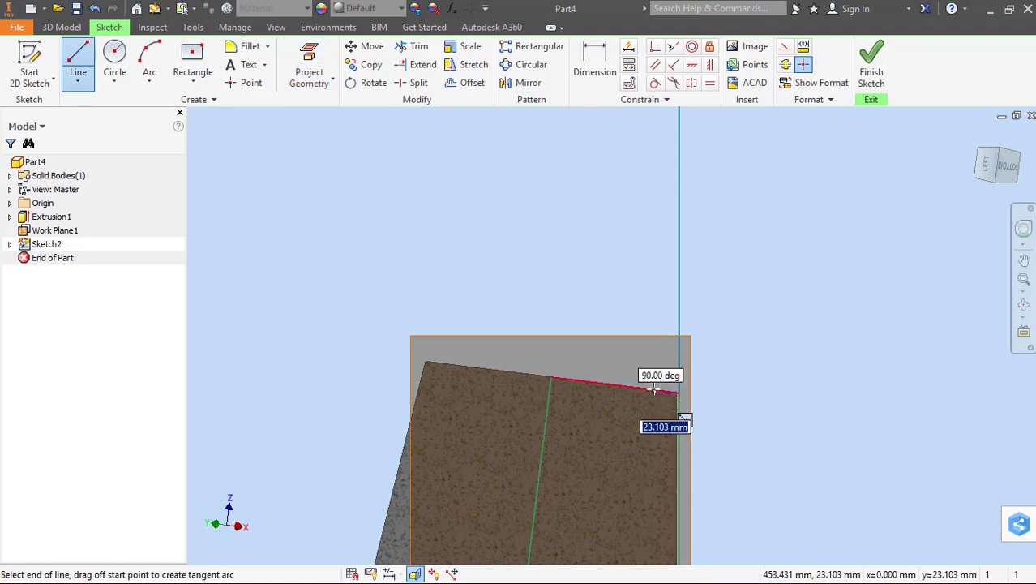
scroll(653, 391, down, 3)
scroll(650, 391, up, 5)
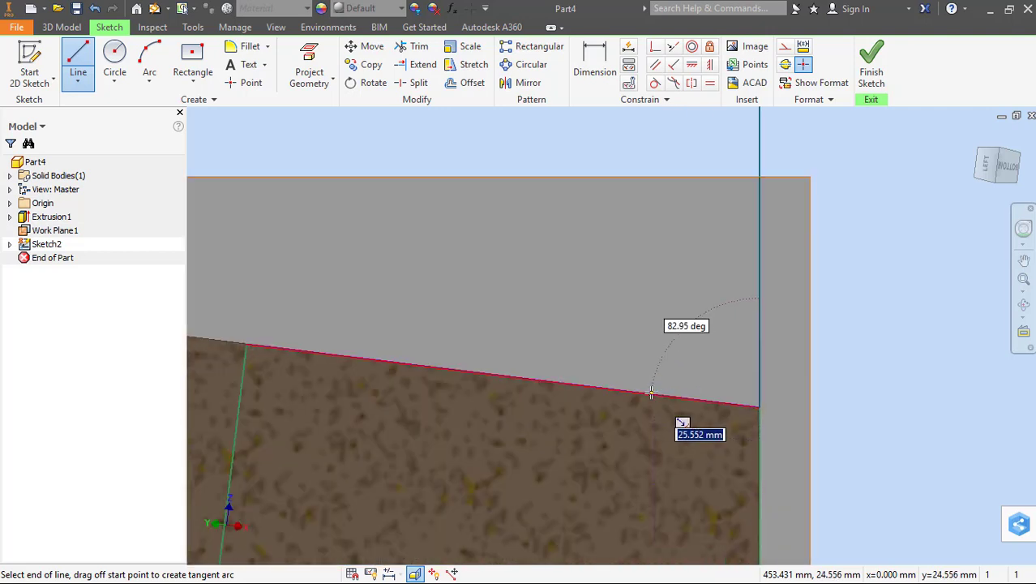
double_click(651, 393)
Close a triangle at the corner with a line about 39 mm long down the projected vertical edge and a sloped line joining the free ends
scroll(653, 396, down, 3)
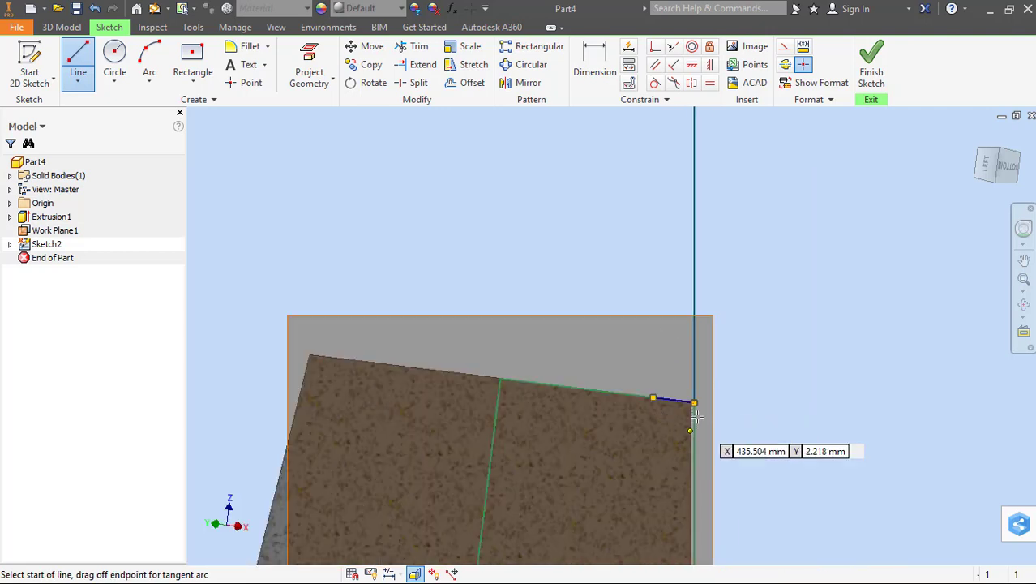
click(693, 401)
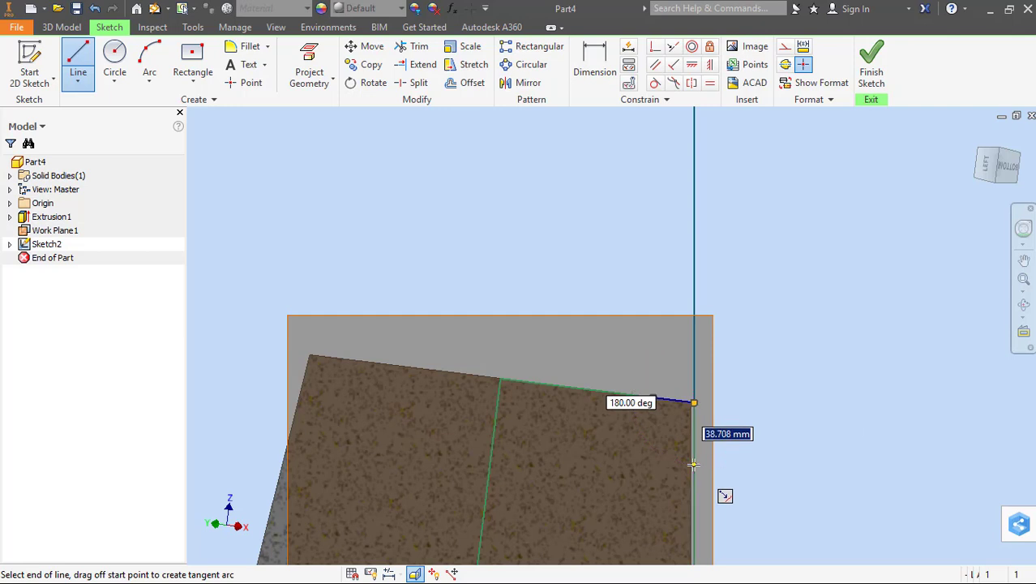
double_click(694, 464)
click(693, 463)
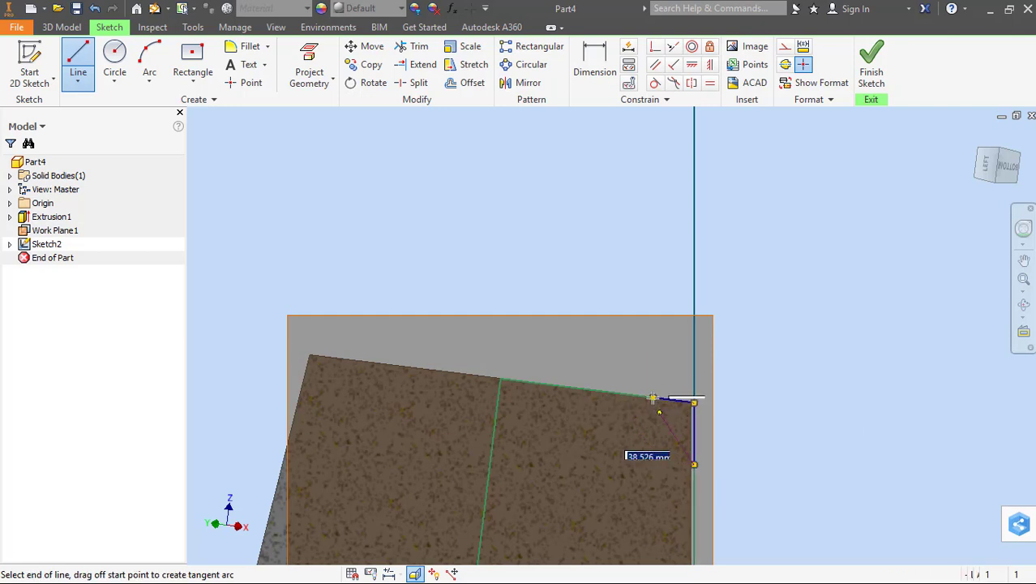
double_click(652, 397)
key(Escape)
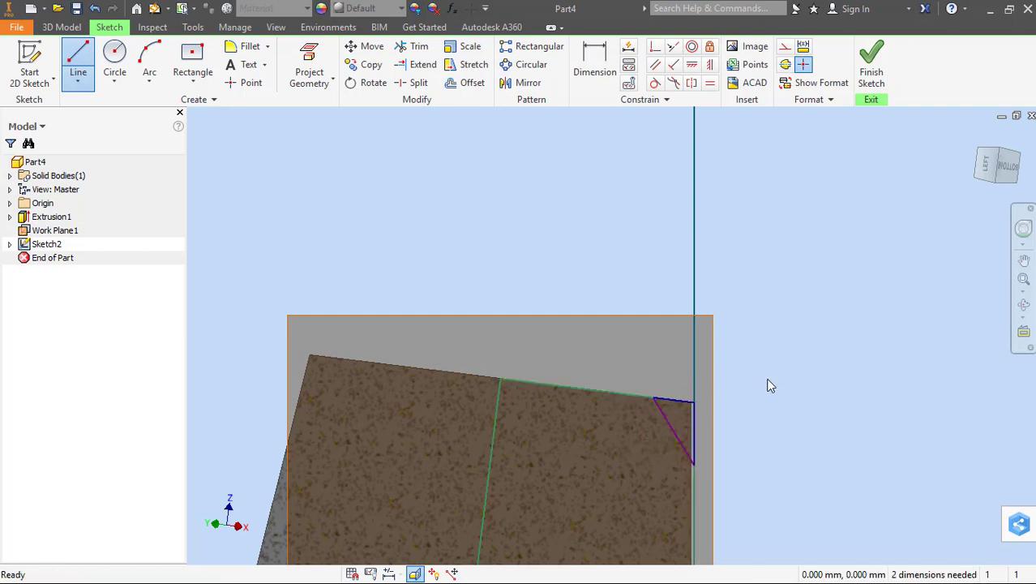
right_click(770, 386)
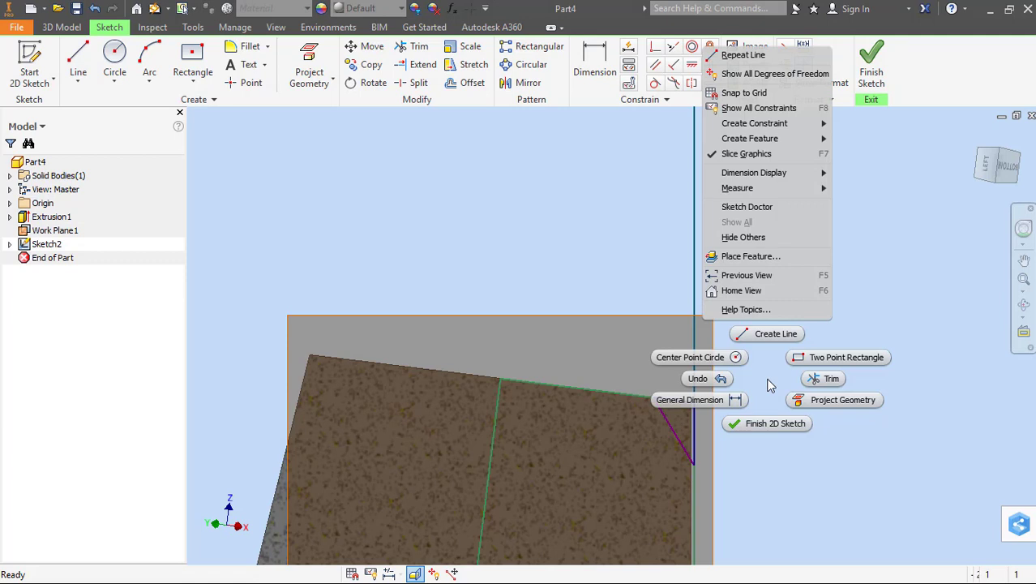
click(689, 400)
click(697, 428)
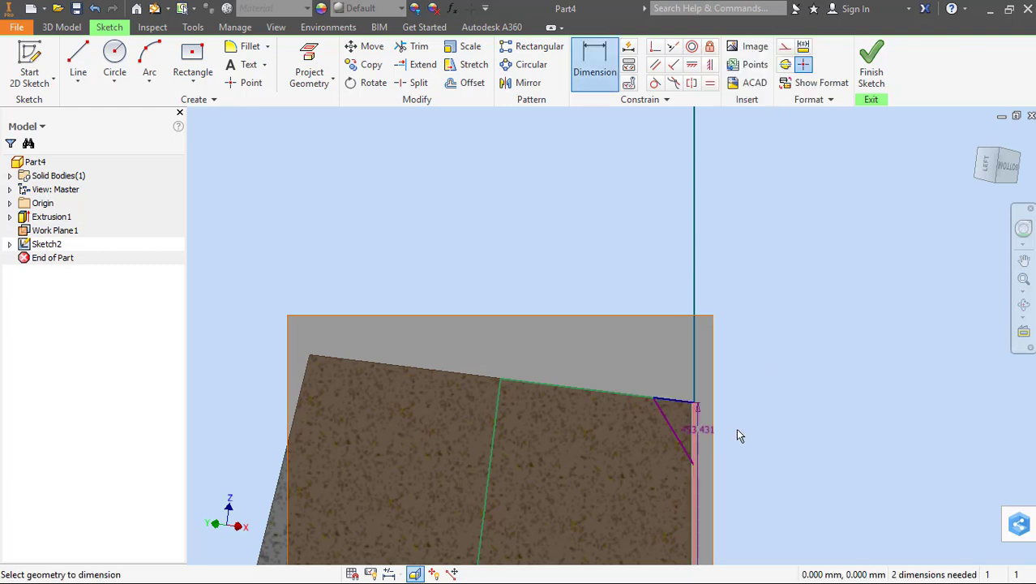
Dimension the triangle's vertical side as 80 mm
right_click(777, 345)
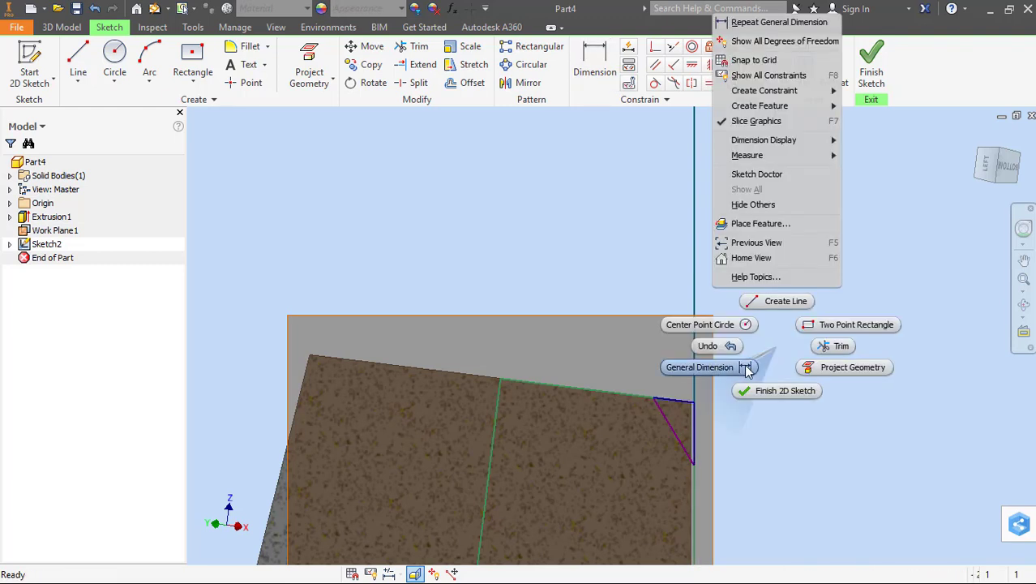
click(744, 365)
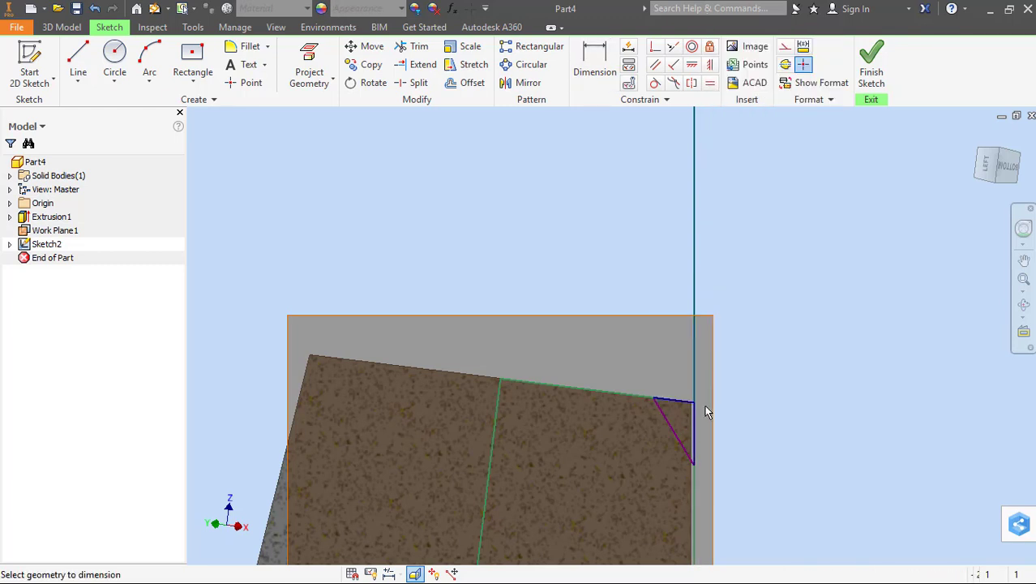
click(695, 463)
click(808, 438)
text(80)
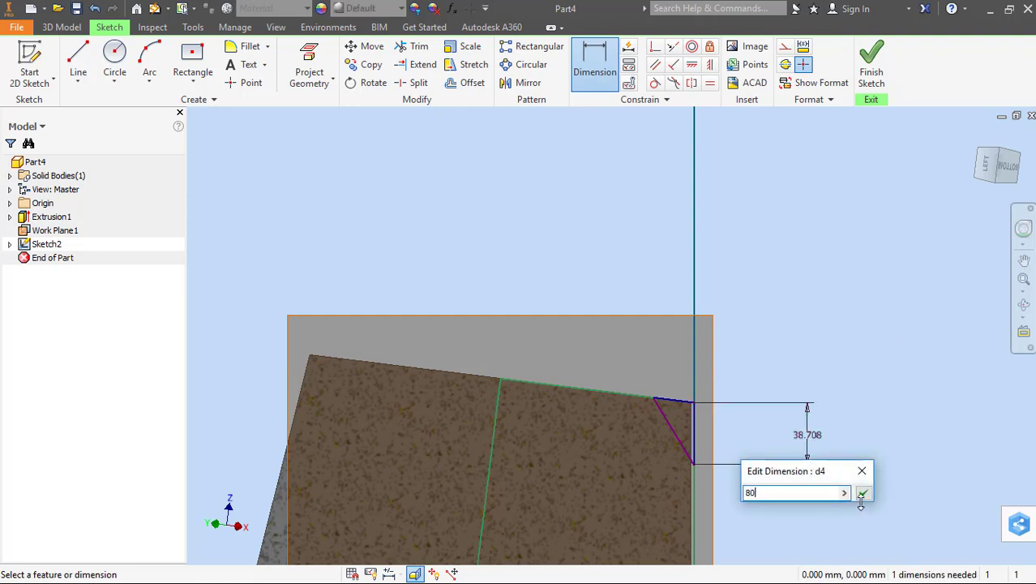
click(864, 495)
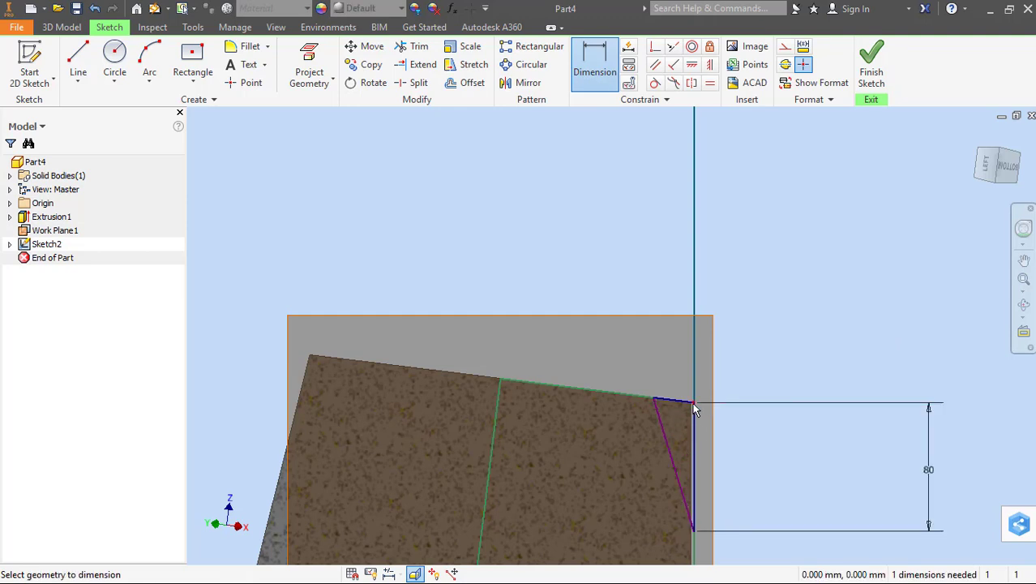
Dimension the horizontal extent of the triangle's short side as 30 mm and finish the sketch
click(655, 400)
click(671, 373)
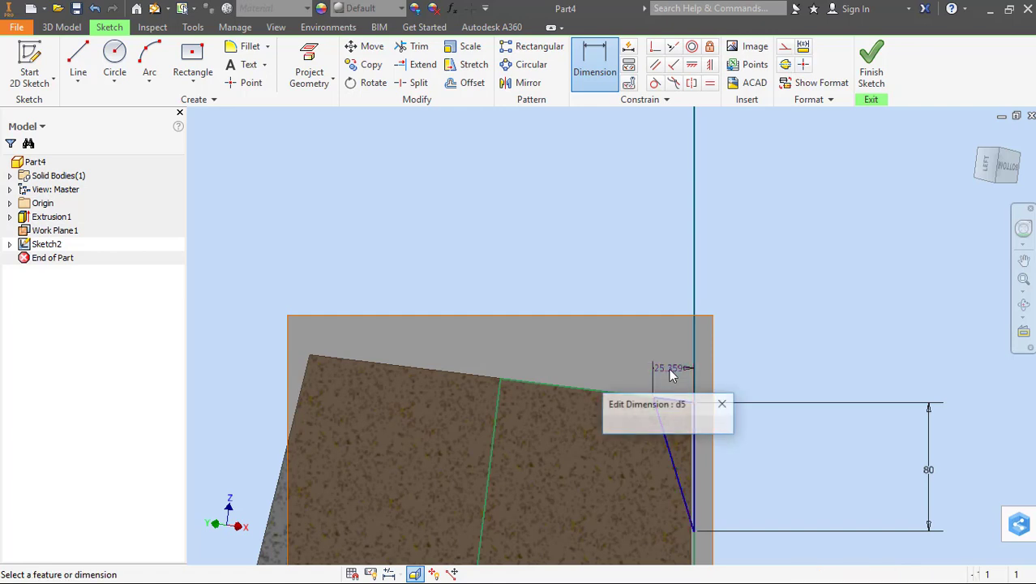
text(0)
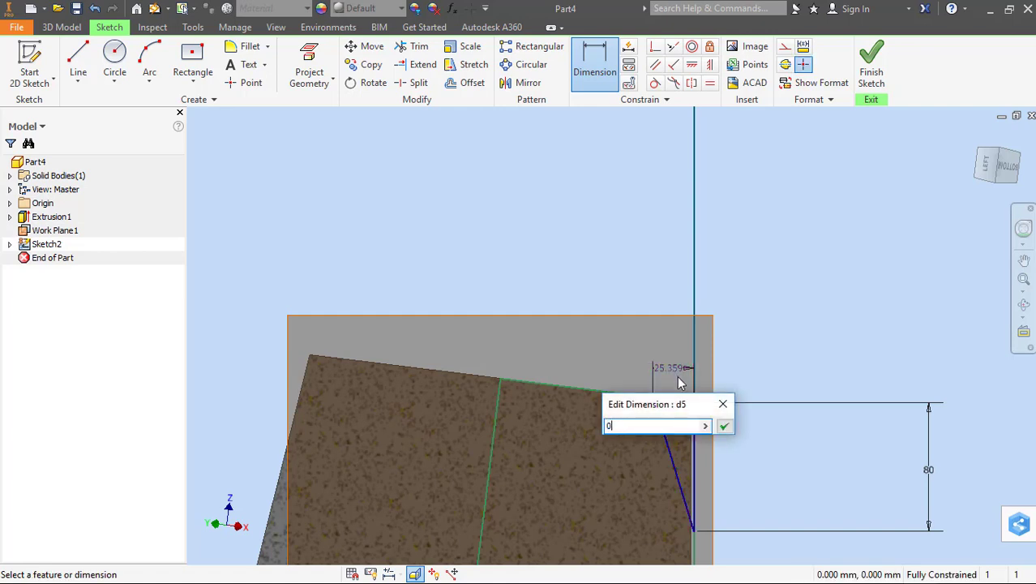
click(726, 427)
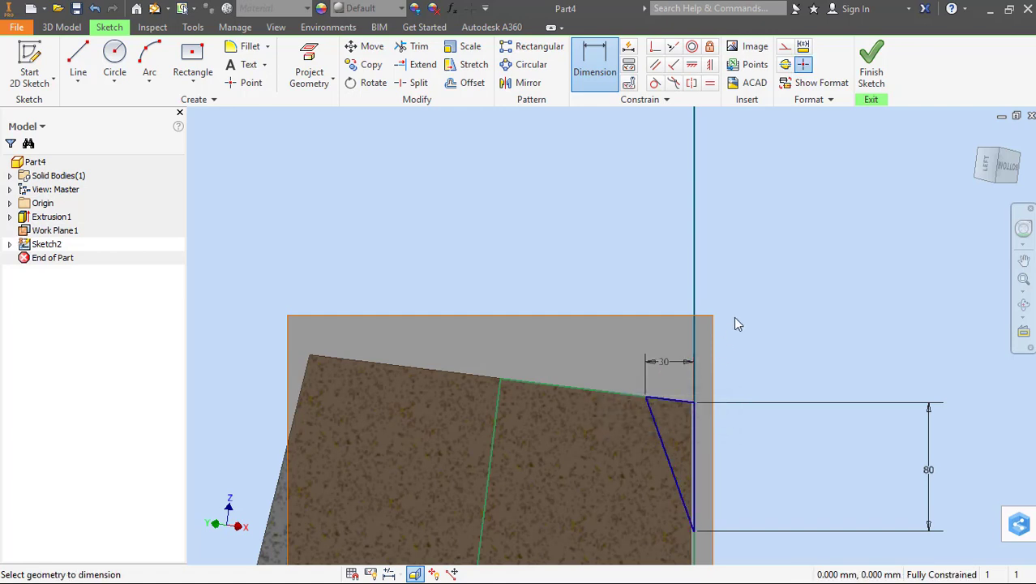
scroll(749, 284, down, 2)
scroll(770, 272, down, 3)
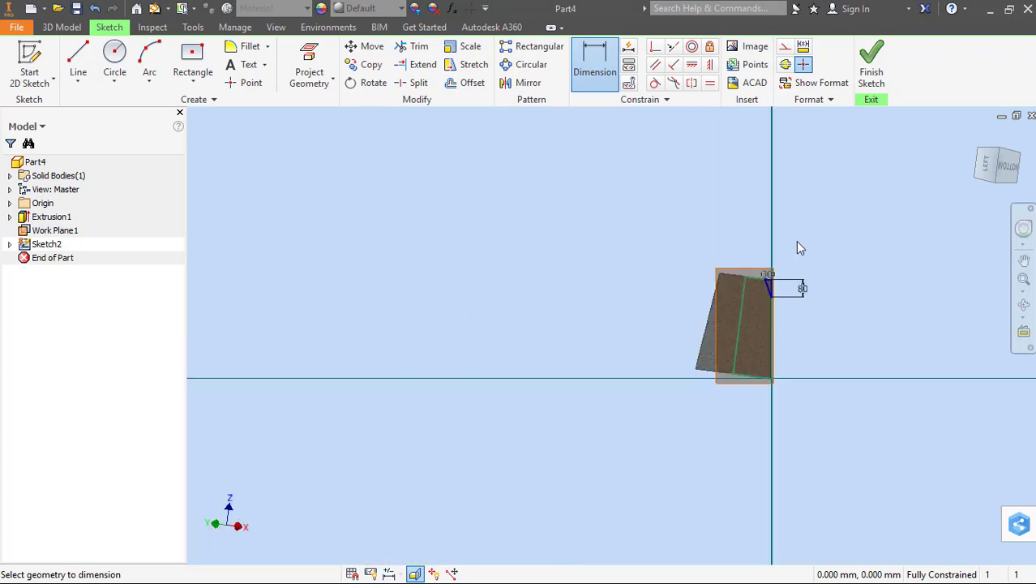
right_click(797, 245)
click(799, 283)
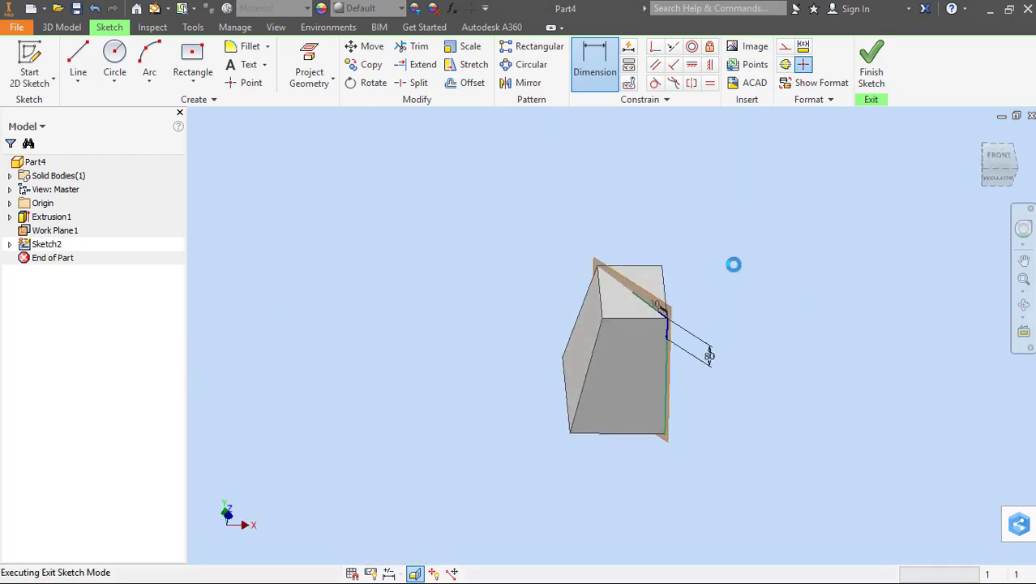
Extrude the triangular profile symmetrically as a cut with a distance of 450 mm through the block's corner
right_click(734, 267)
click(785, 241)
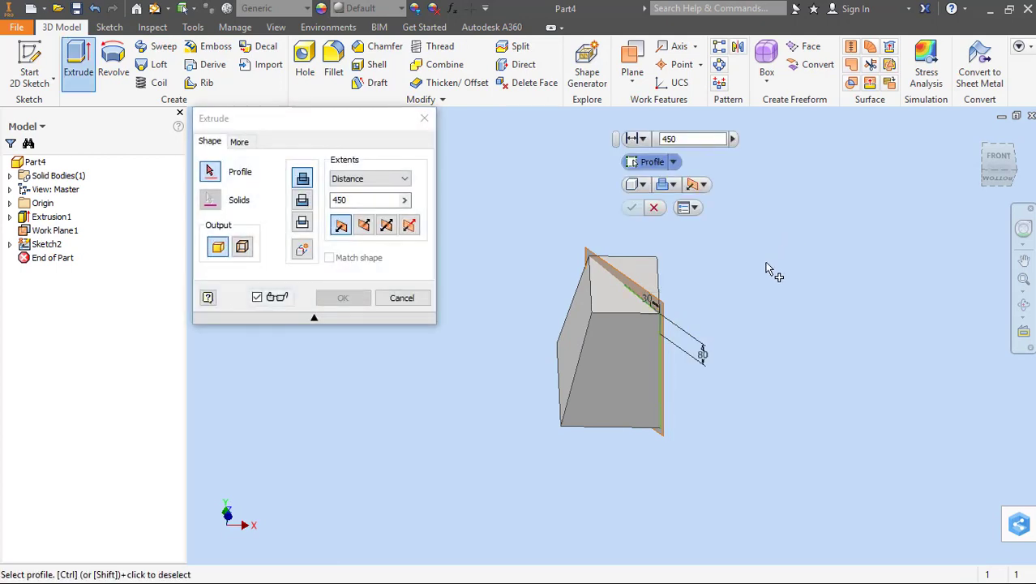
click(661, 331)
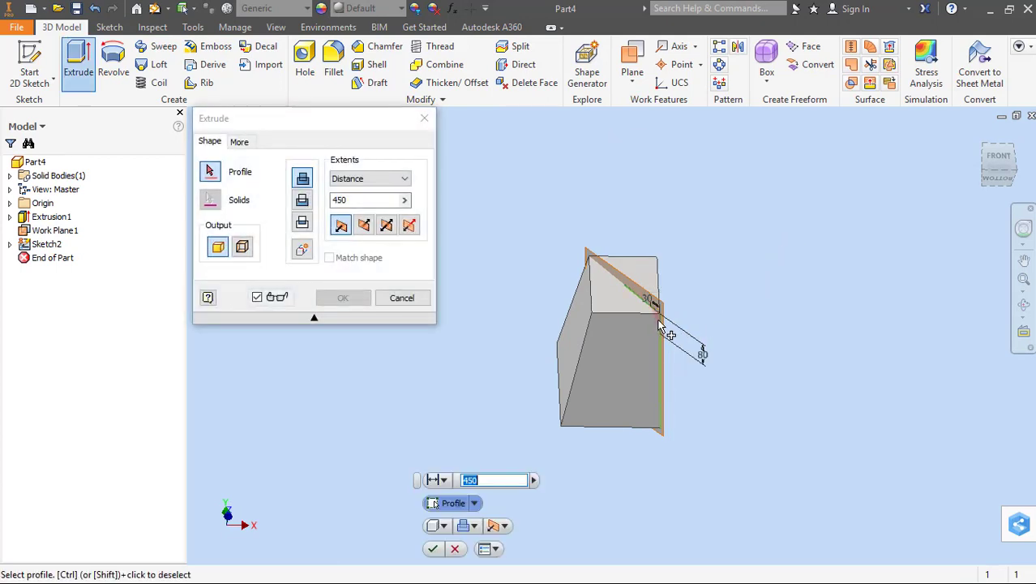
click(387, 225)
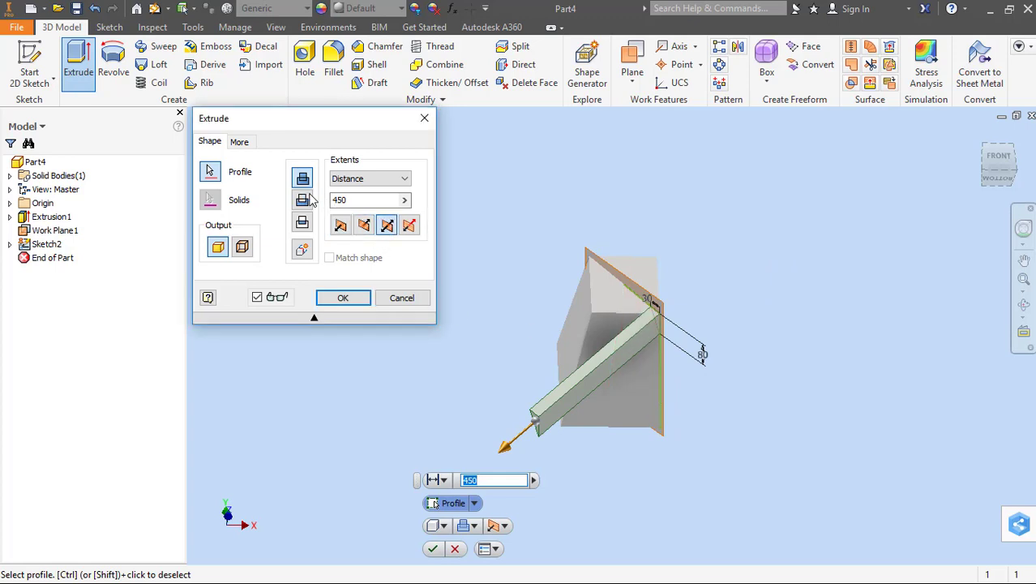
click(302, 199)
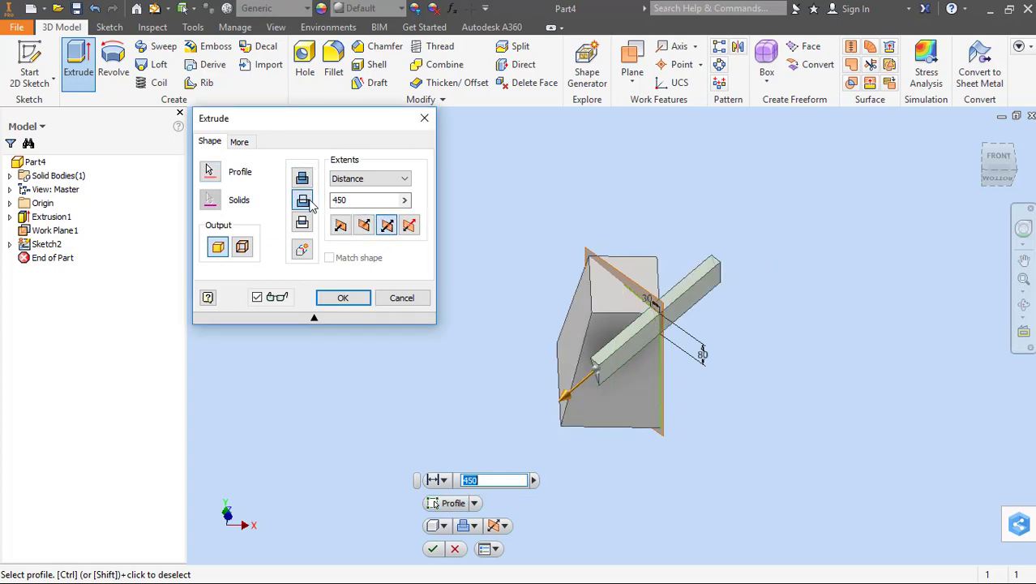
click(342, 298)
Hide the diagonal work plane
click(56, 233)
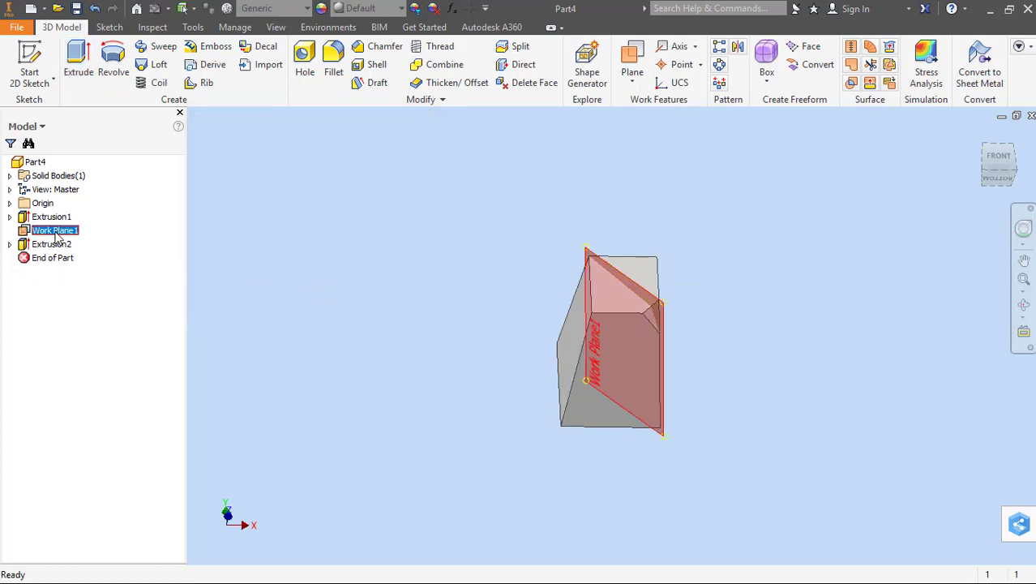
right_click(59, 235)
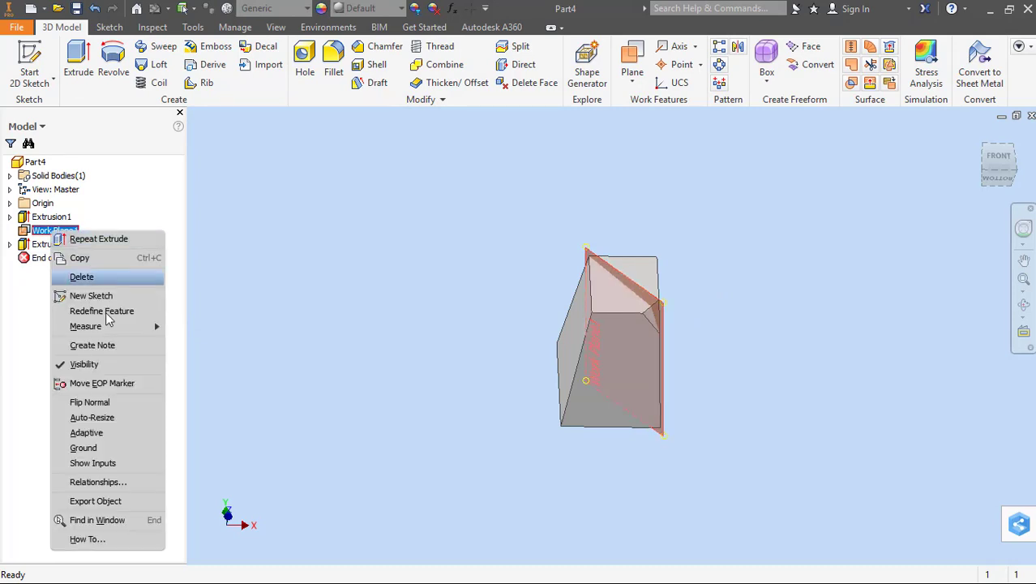
click(104, 364)
click(551, 273)
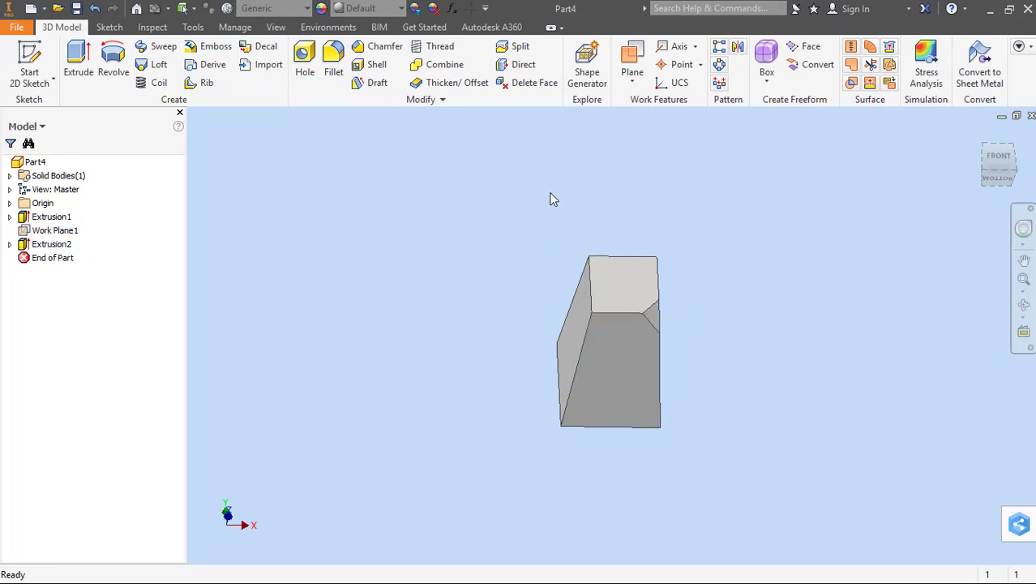
Create a circular pattern of the corner cut about the Z axis with 4 occurrences over 360 degrees
click(721, 67)
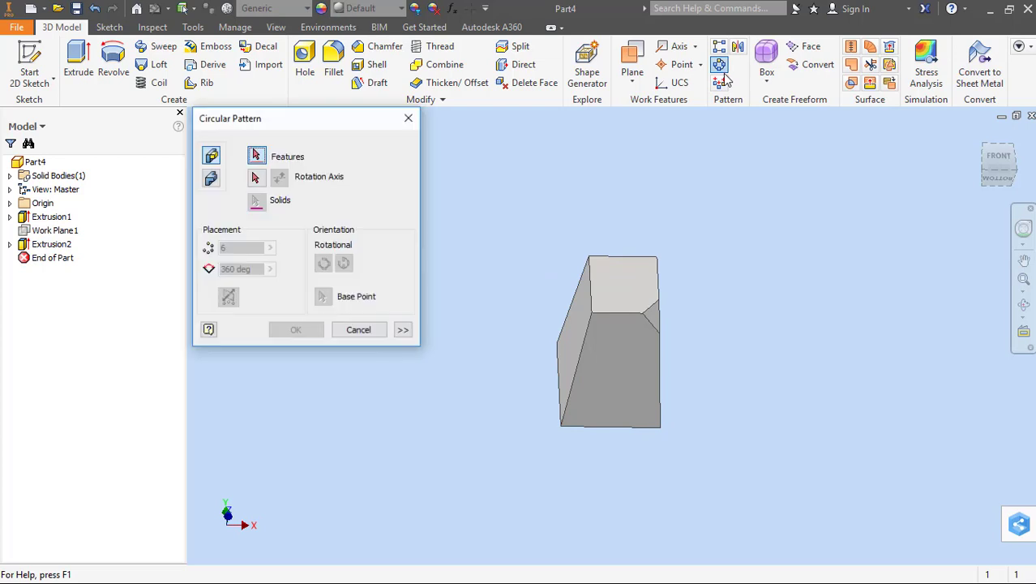
click(661, 321)
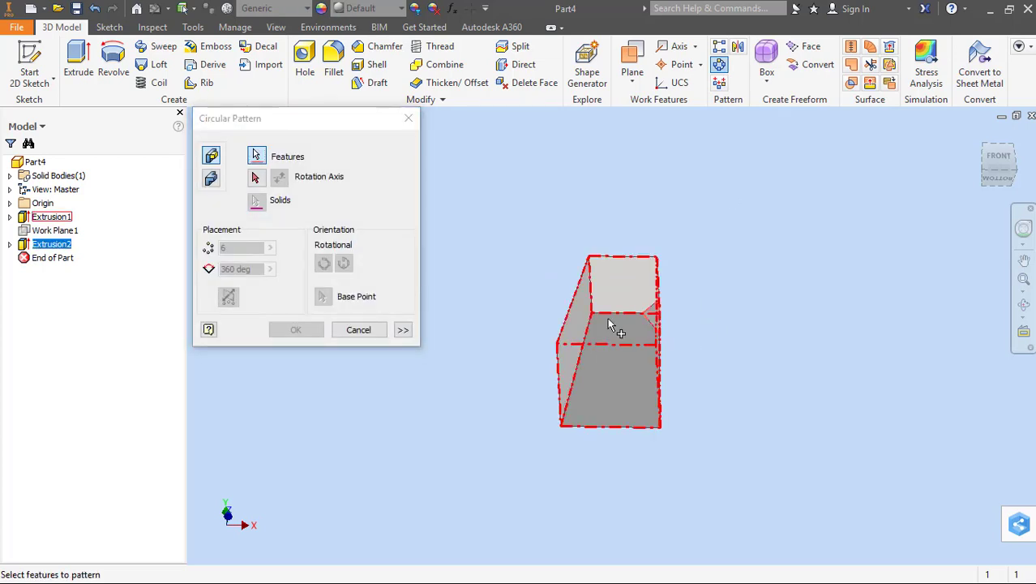
click(10, 203)
click(52, 274)
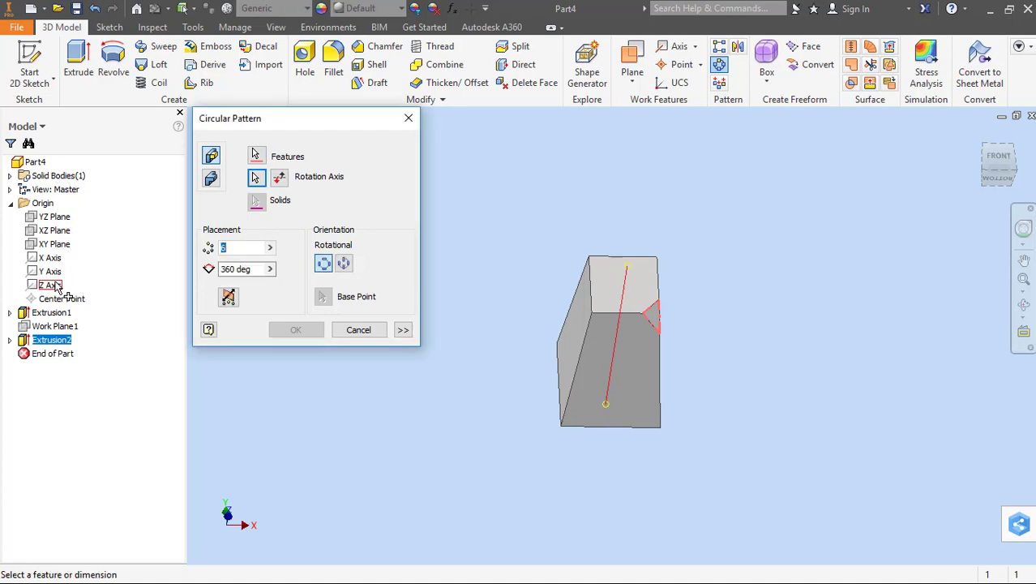
text(4)
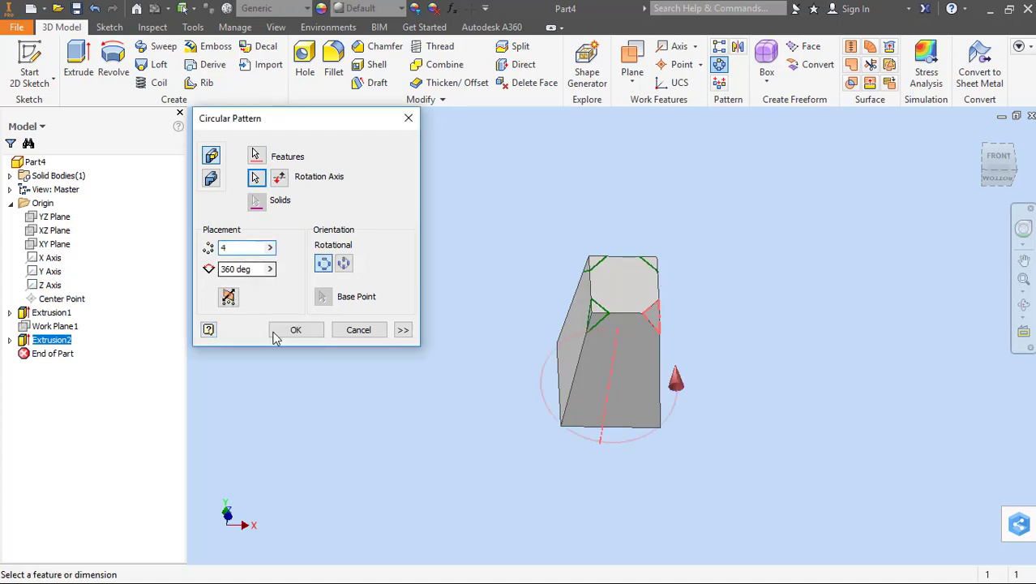
click(284, 336)
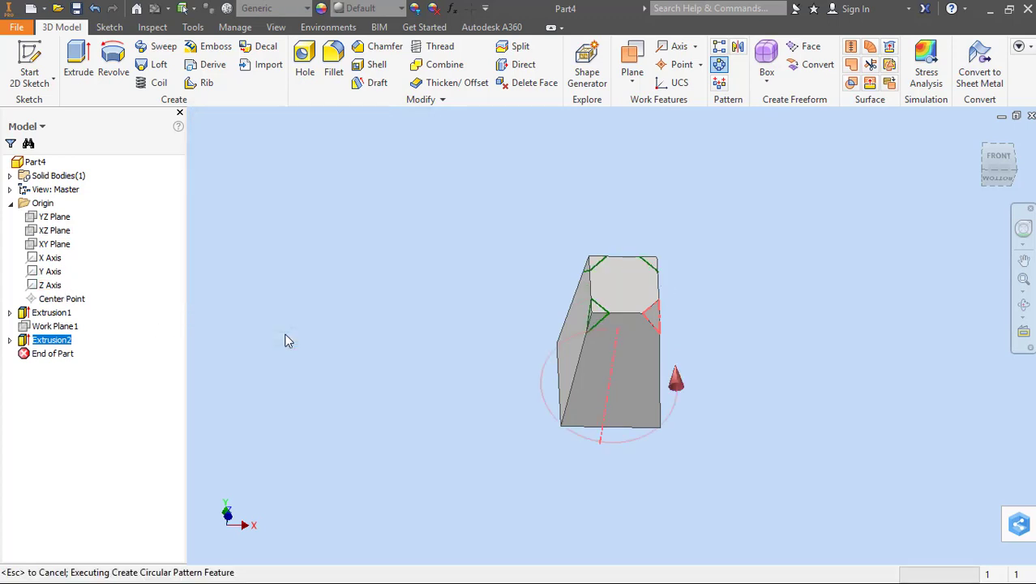
Start a 2D sketch on the octagonal small end face of the block
mouse_move(460, 301)
shift+middle_down()
mouse_move(446, 294)
mouse_move(458, 260)
shift+middle_up()
right_click(458, 259)
click(469, 303)
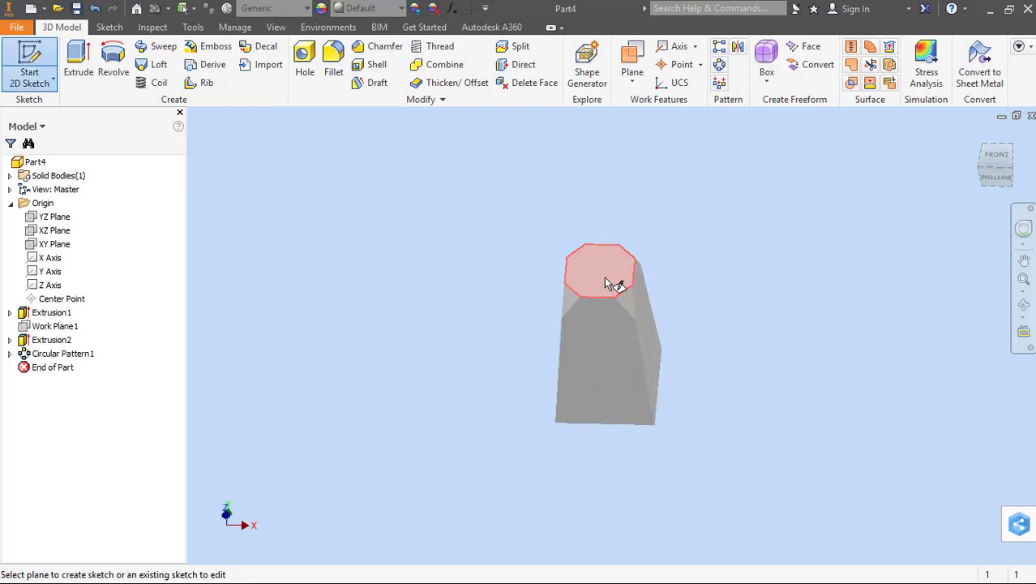
click(610, 284)
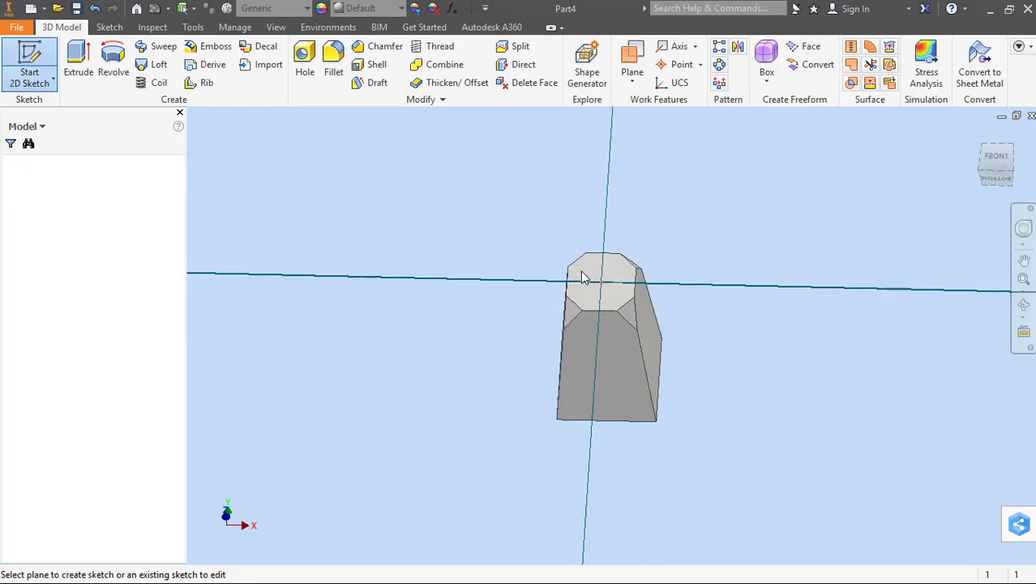
Sketch a circle about 53 mm in diameter centred on the end face's midpoint
right_click(538, 245)
click(504, 220)
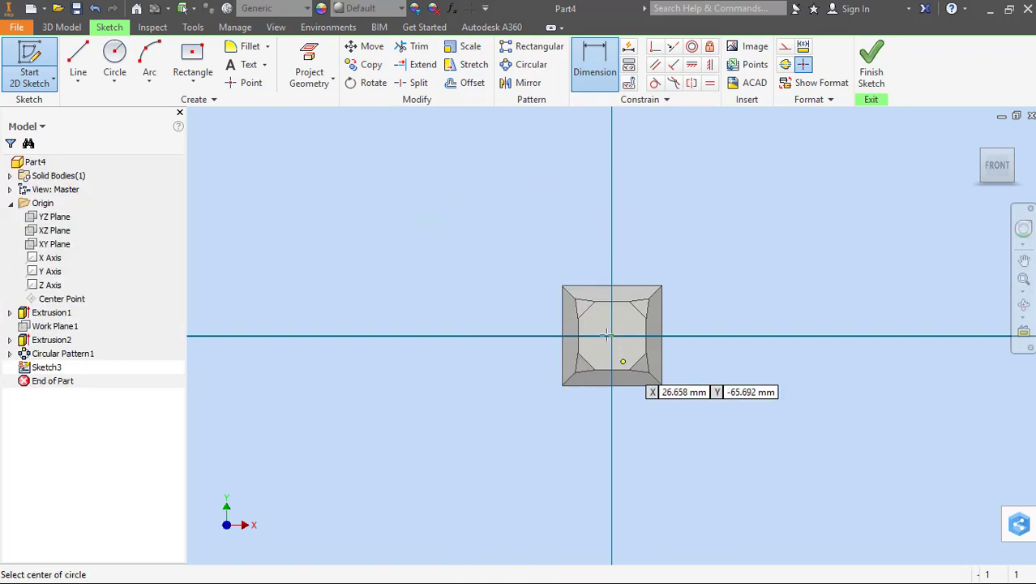
click(613, 336)
key(Escape)
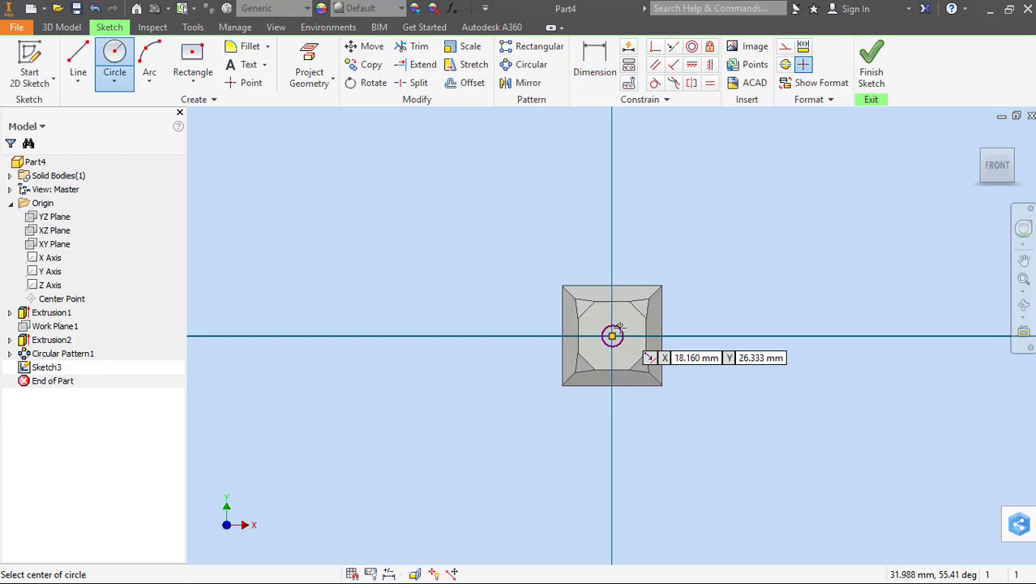
Dimension the circle's diameter as 30 mm
right_click(719, 274)
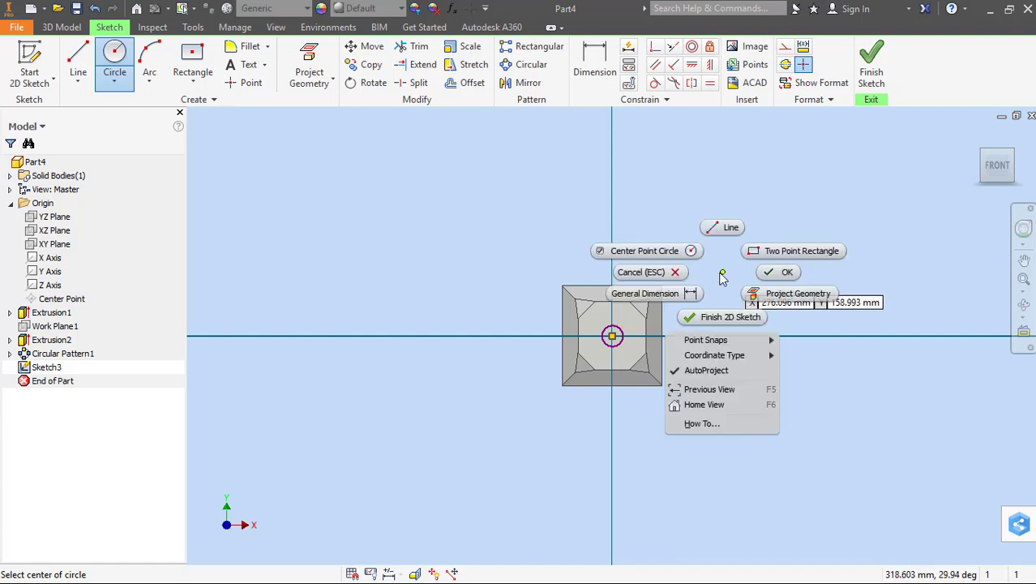
click(641, 292)
click(621, 333)
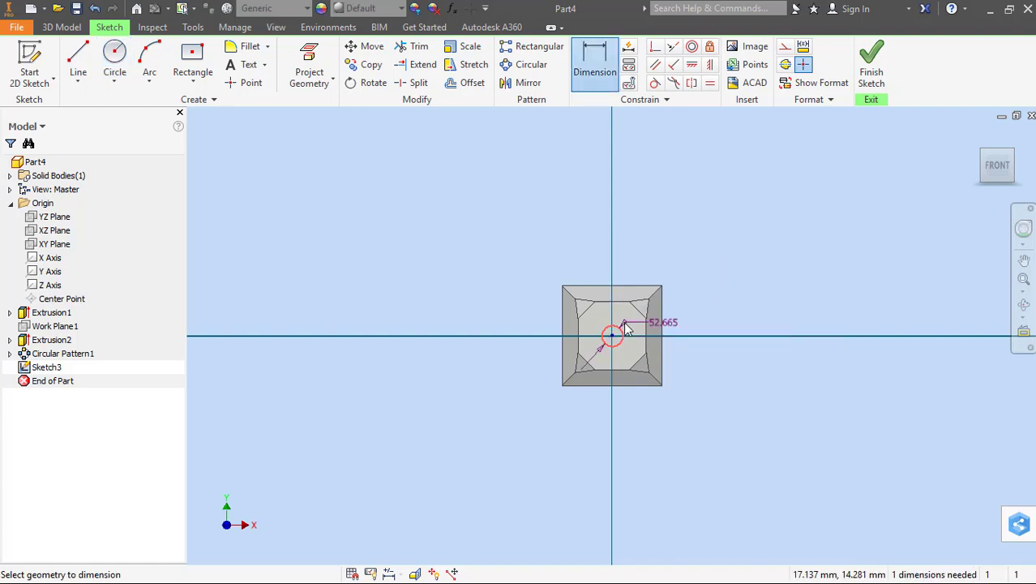
click(626, 328)
text(30)
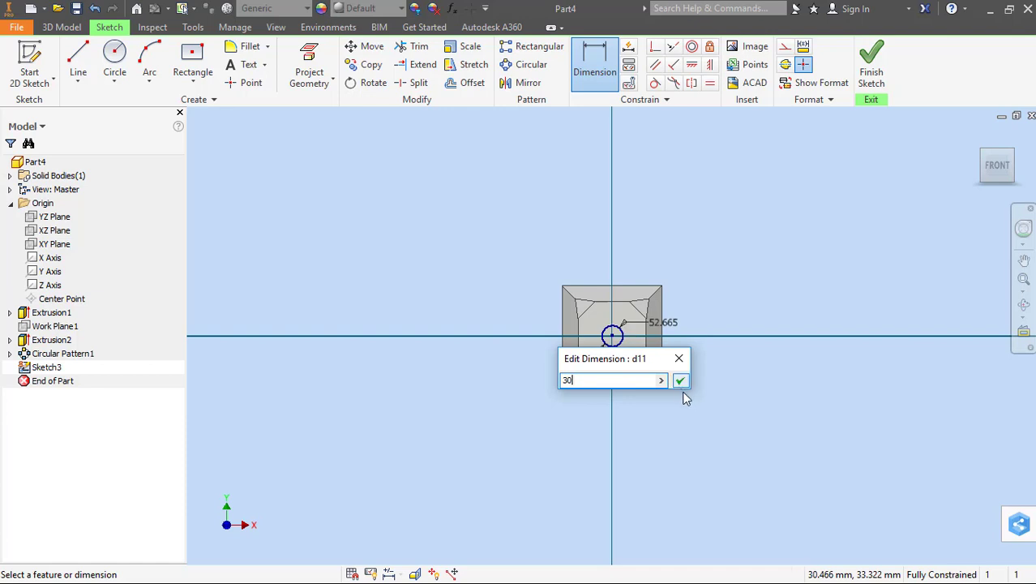
click(681, 380)
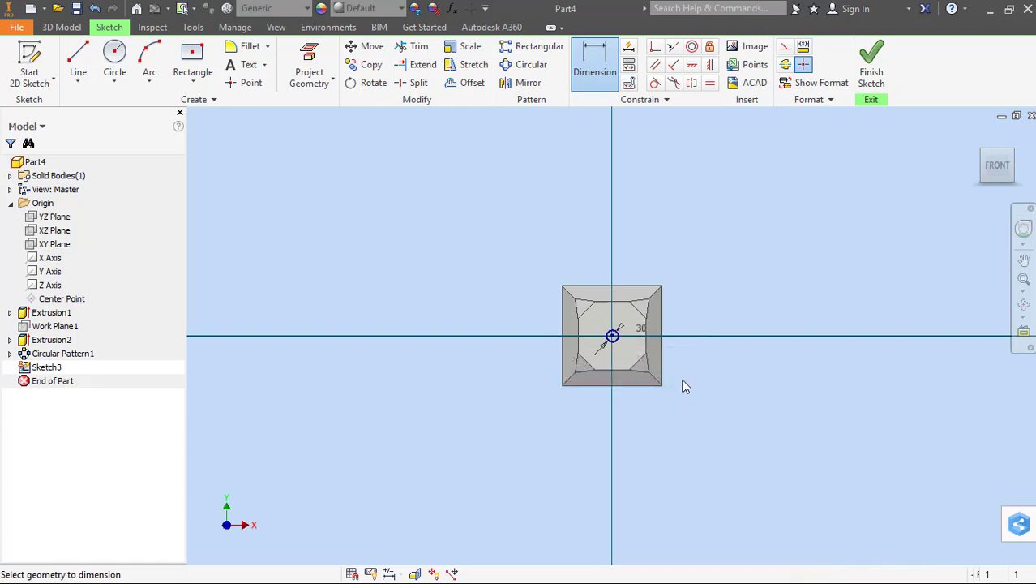
Finish the sketch and extrude the 30 mm circle as a 10 mm deep cut into the block's small end
shift+middle_drag(699, 303, 699, 250)
right_click(698, 250)
click(709, 293)
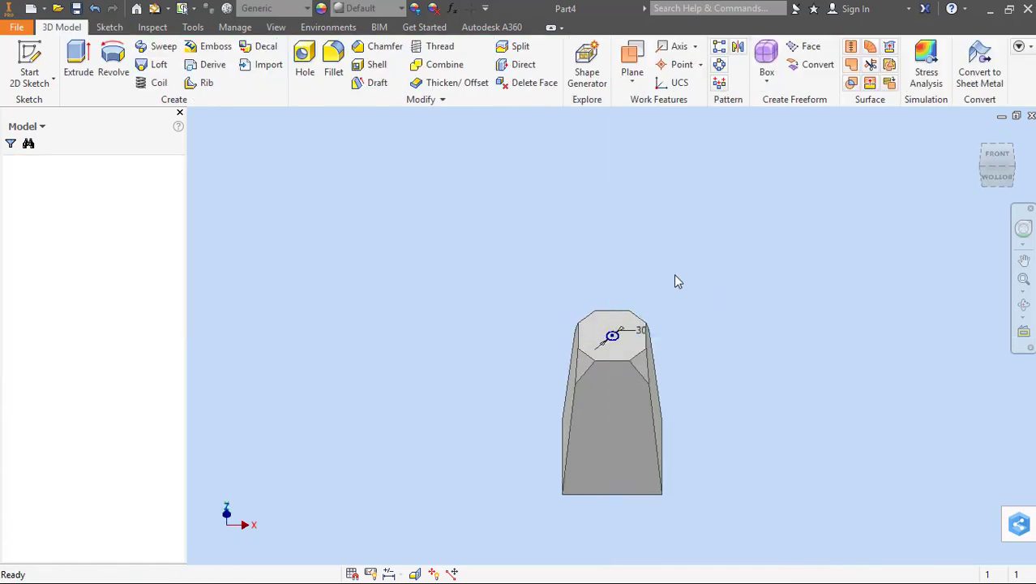
right_click(688, 251)
click(658, 301)
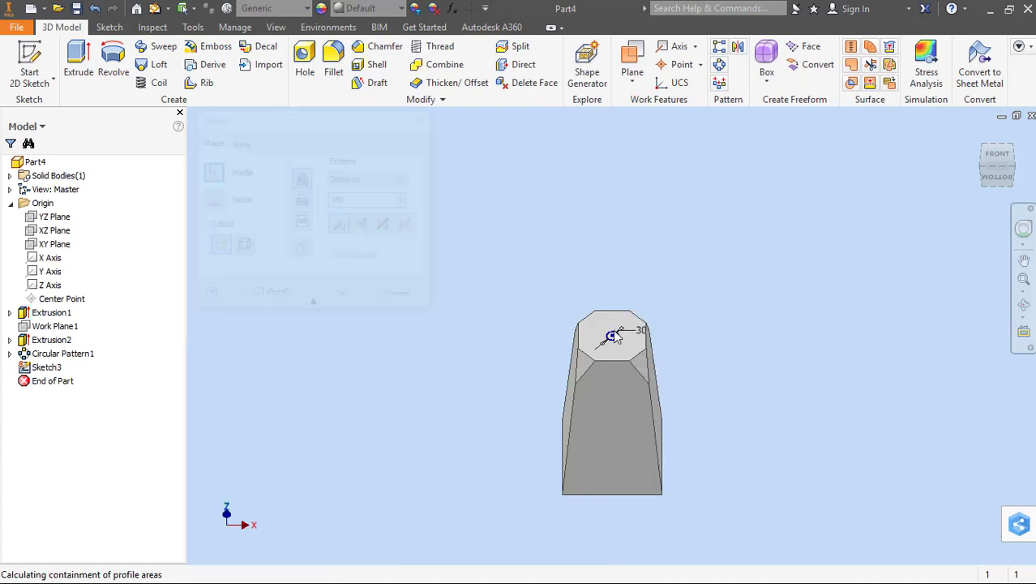
click(365, 225)
text(1)
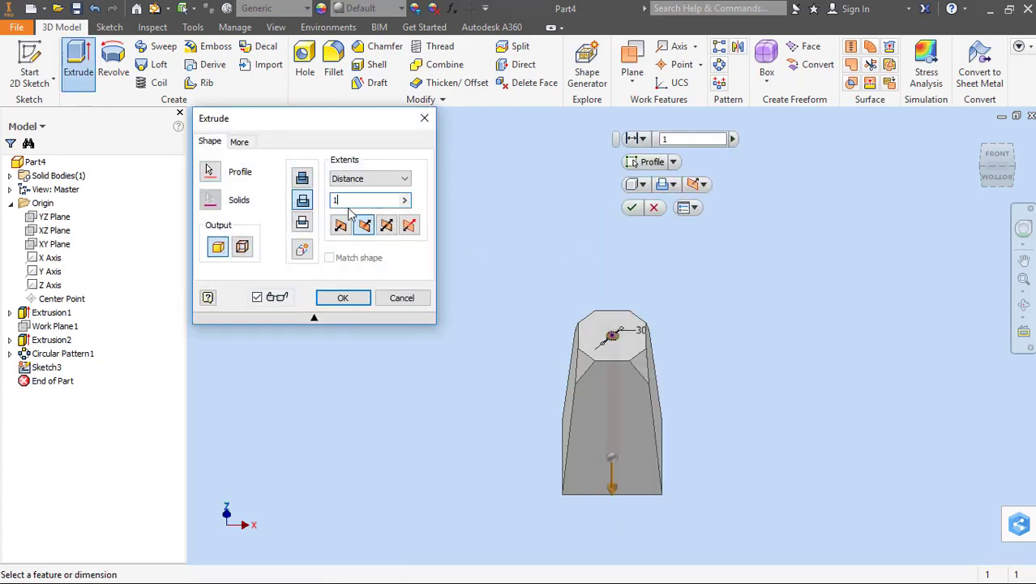
text(0)
click(344, 298)
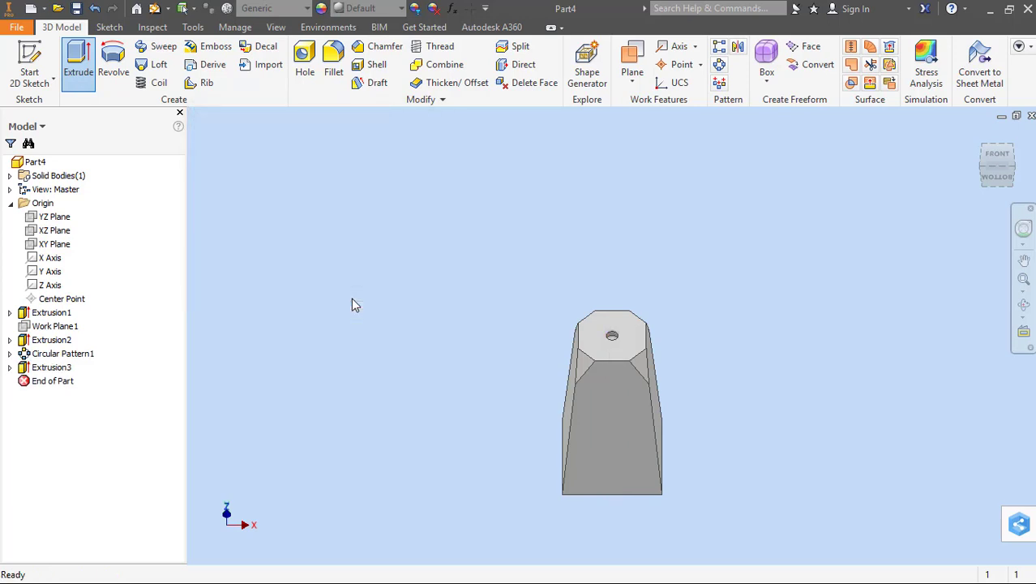
Fillet the outer circular edge of the hole in the small end face with a 5 mm radius
scroll(603, 198, up, 4)
middle_drag(616, 287, 582, 130)
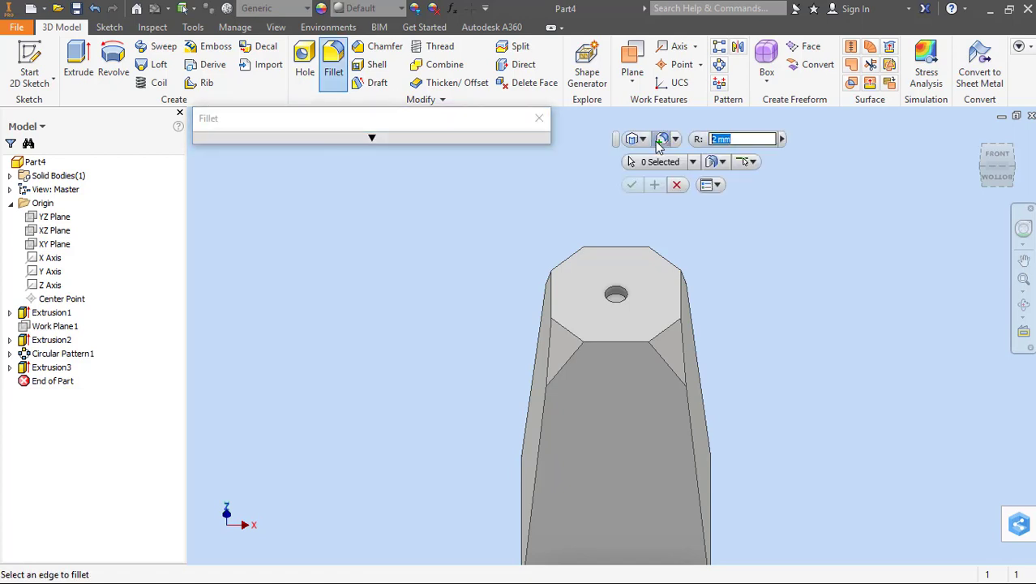
click(616, 296)
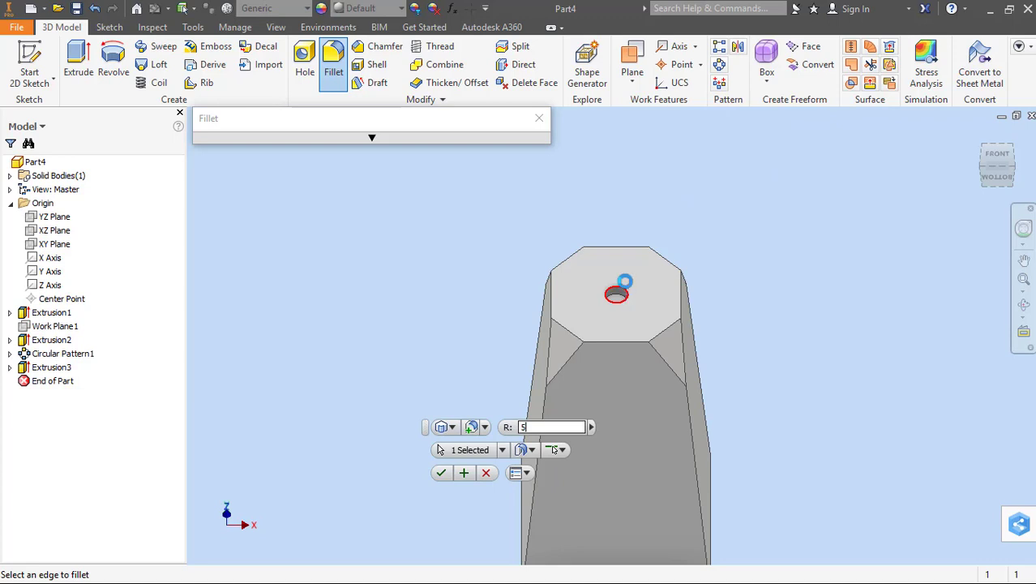
click(444, 472)
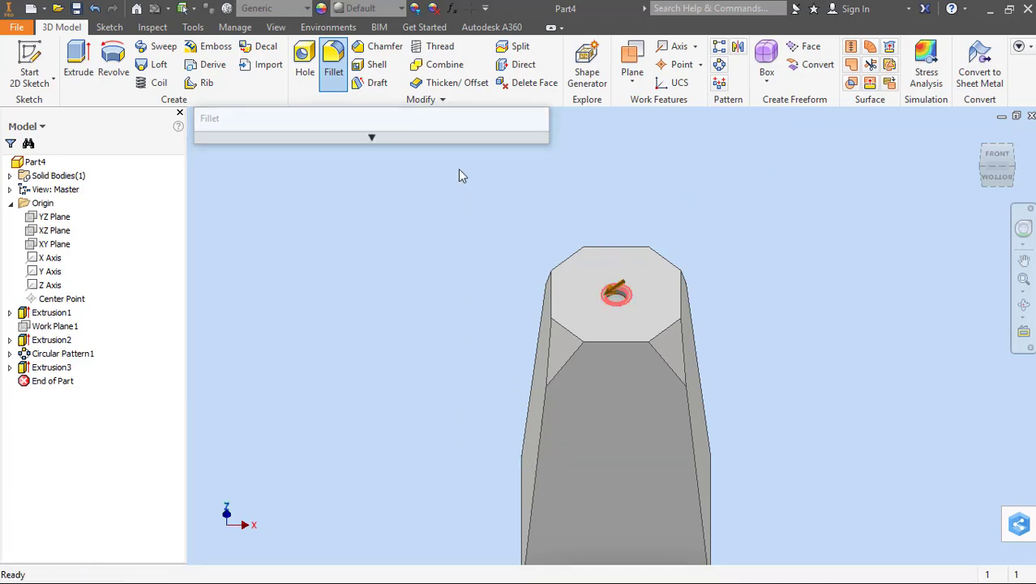
Fillet all eight perimeter edges of the octagonal small end face with an 8 mm radius
click(333, 64)
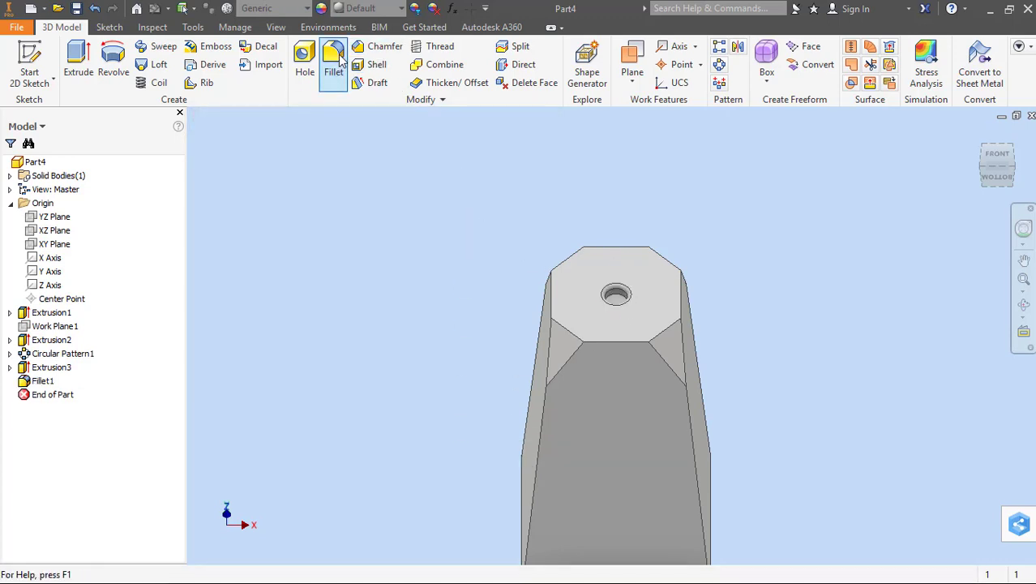
click(730, 138)
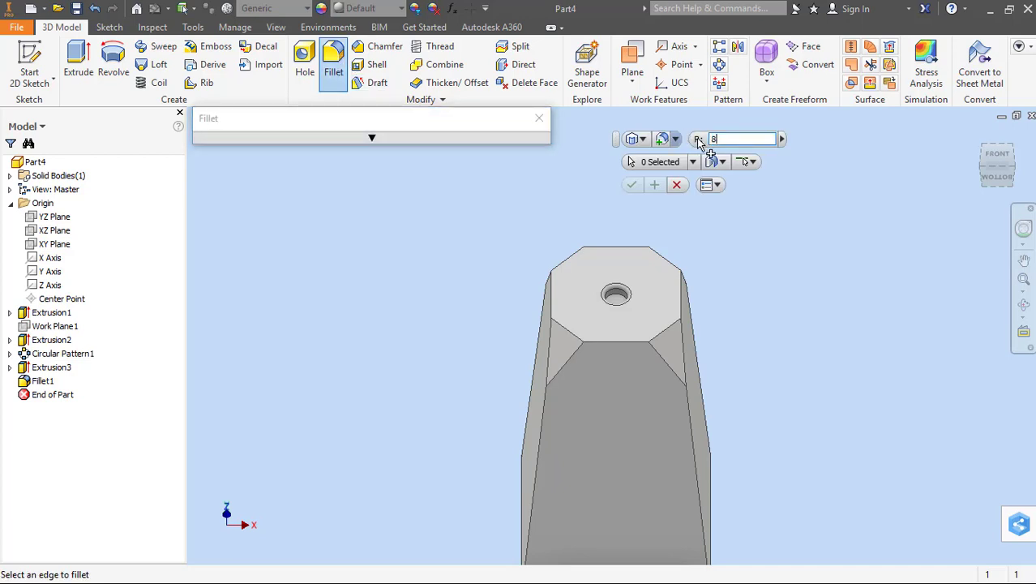
click(677, 321)
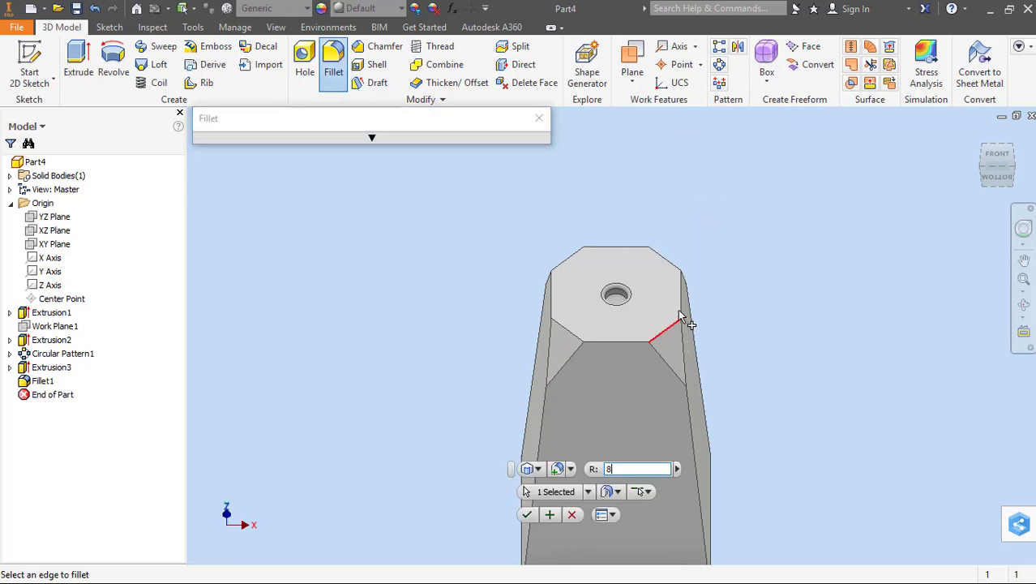
click(663, 260)
click(620, 248)
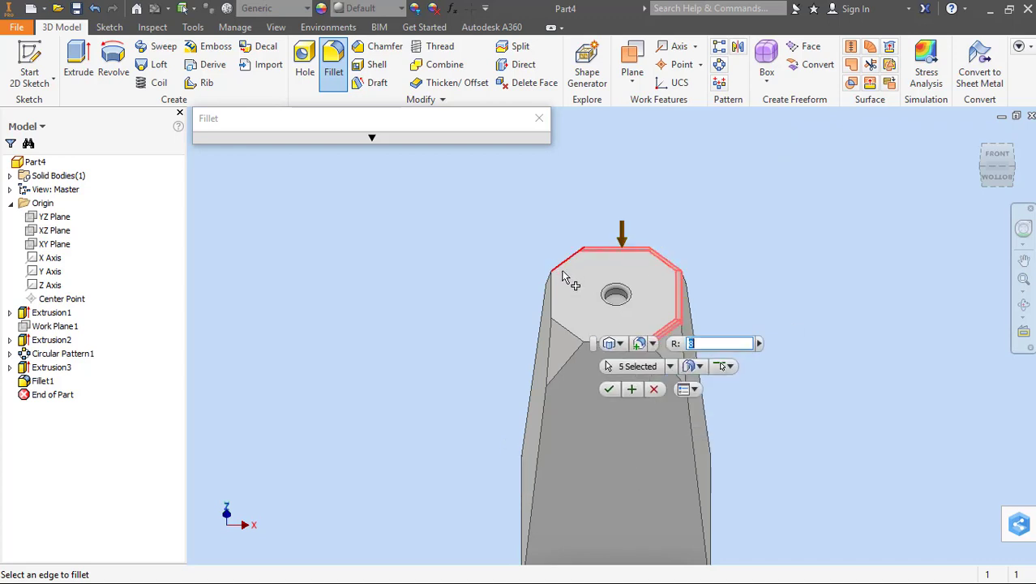
click(553, 293)
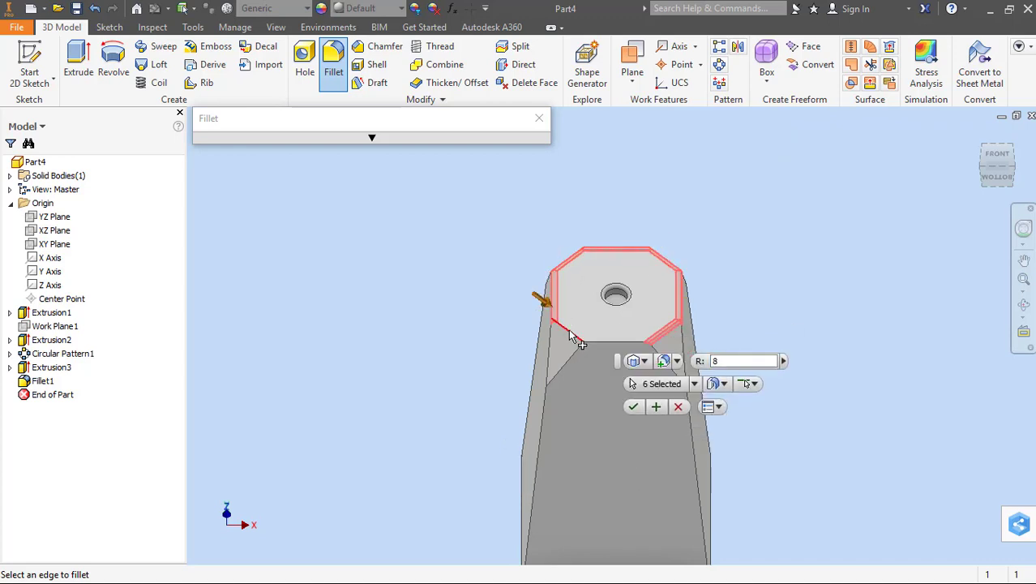
click(569, 335)
click(615, 341)
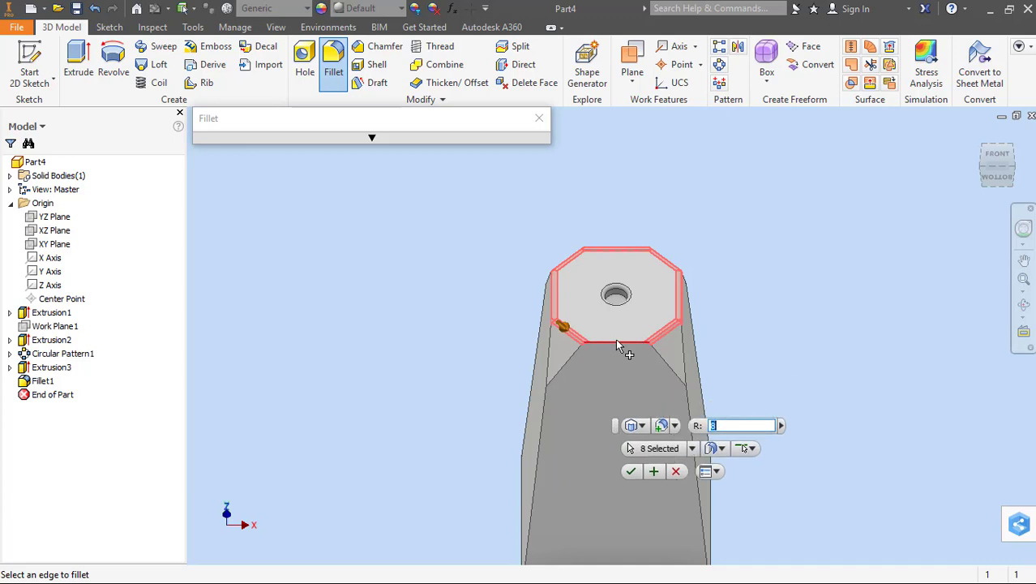
click(632, 470)
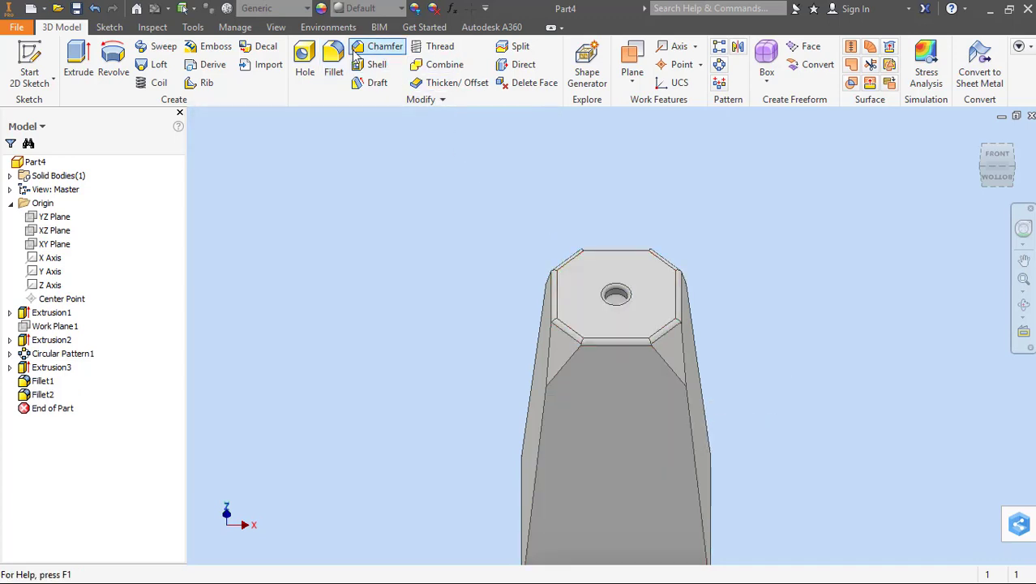
Fillet the two slanted edges of one triangular corner cut and the long edge below it with an 8 mm radius
click(333, 71)
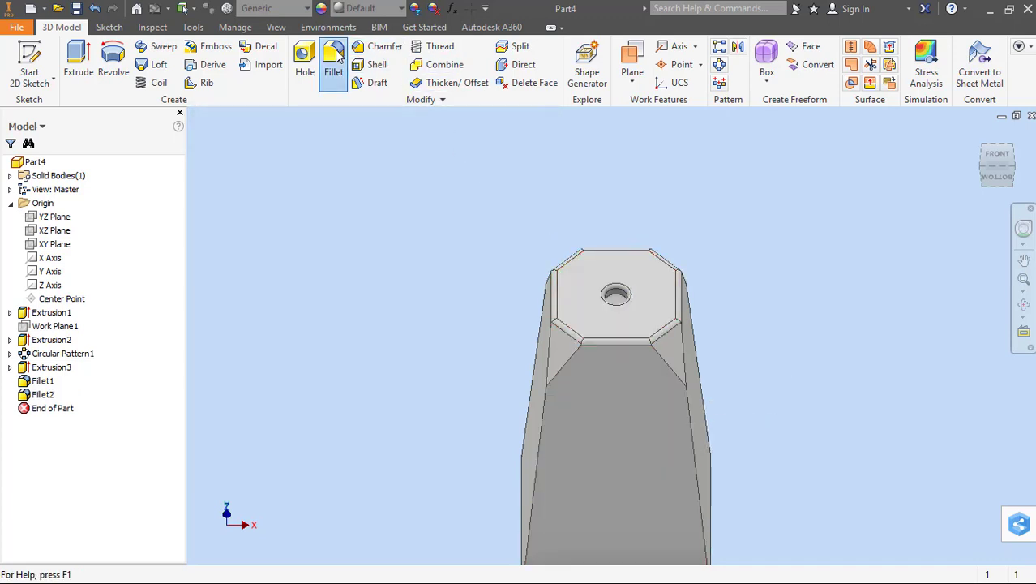
click(672, 375)
click(683, 360)
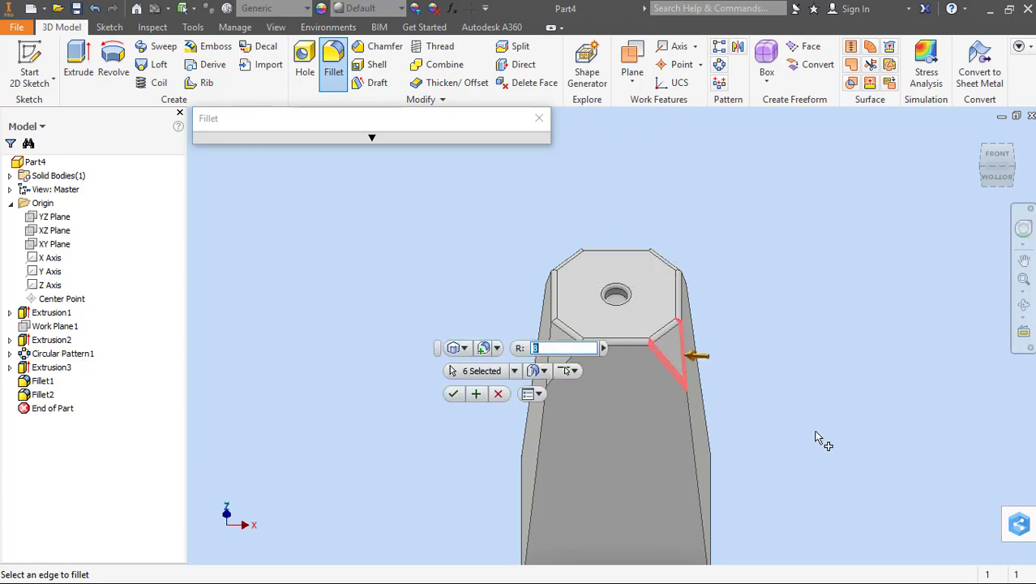
middle_drag(817, 438, 717, 214)
click(622, 325)
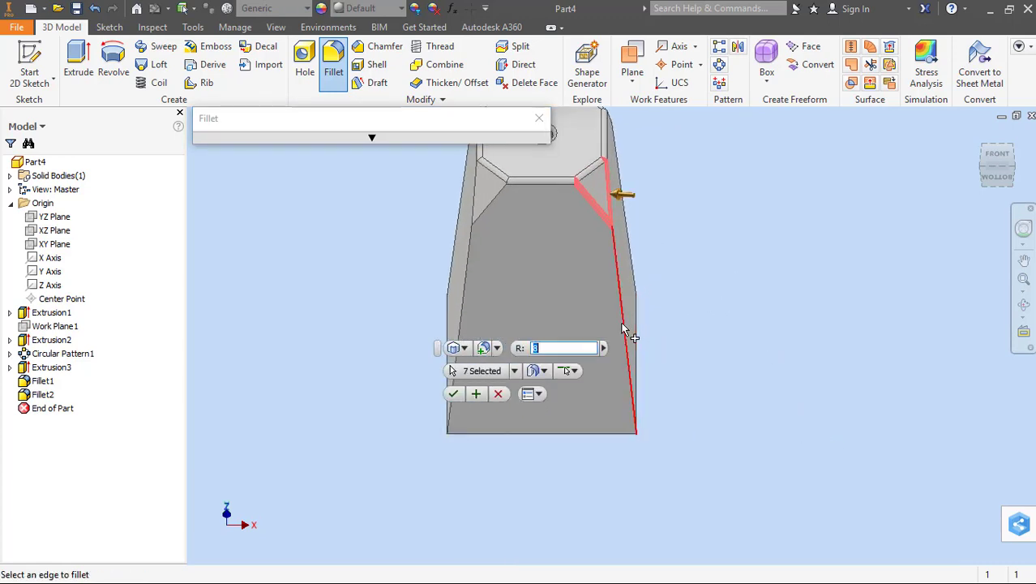
click(450, 260)
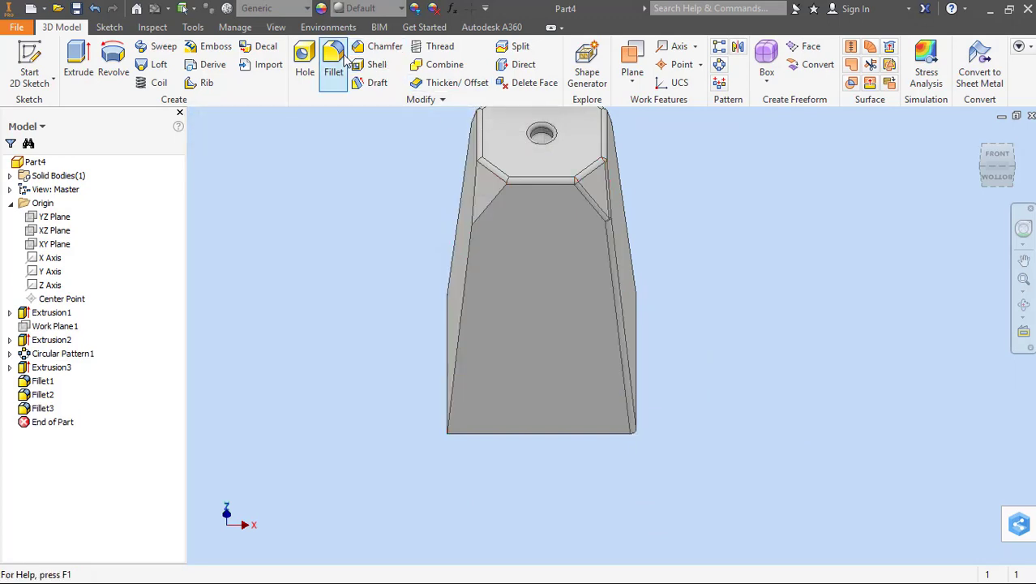
Apply the same 8 mm fillet to the second corner cut's slanted edges and its long corner edge on the same side face
click(463, 312)
click(484, 204)
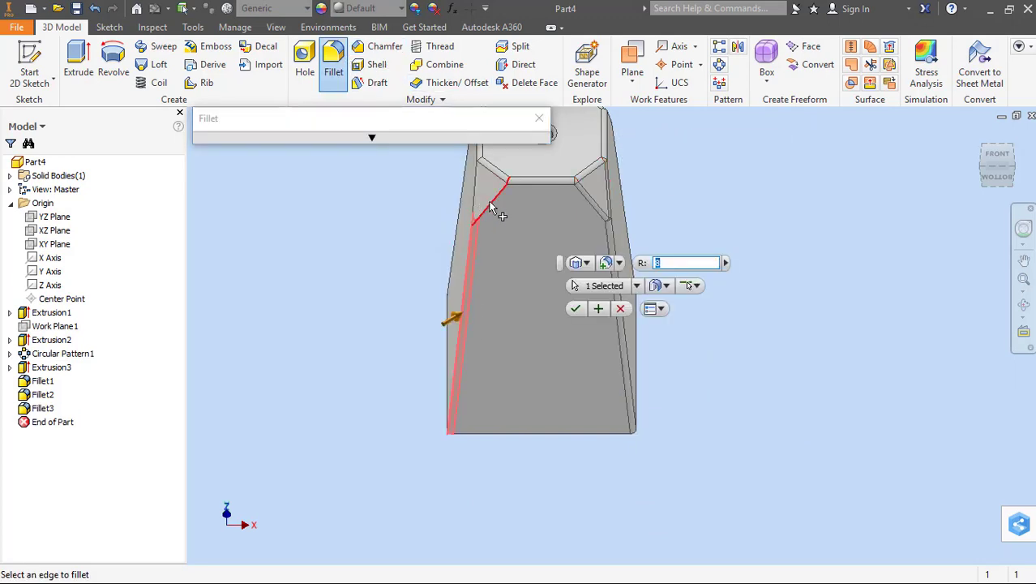
click(479, 201)
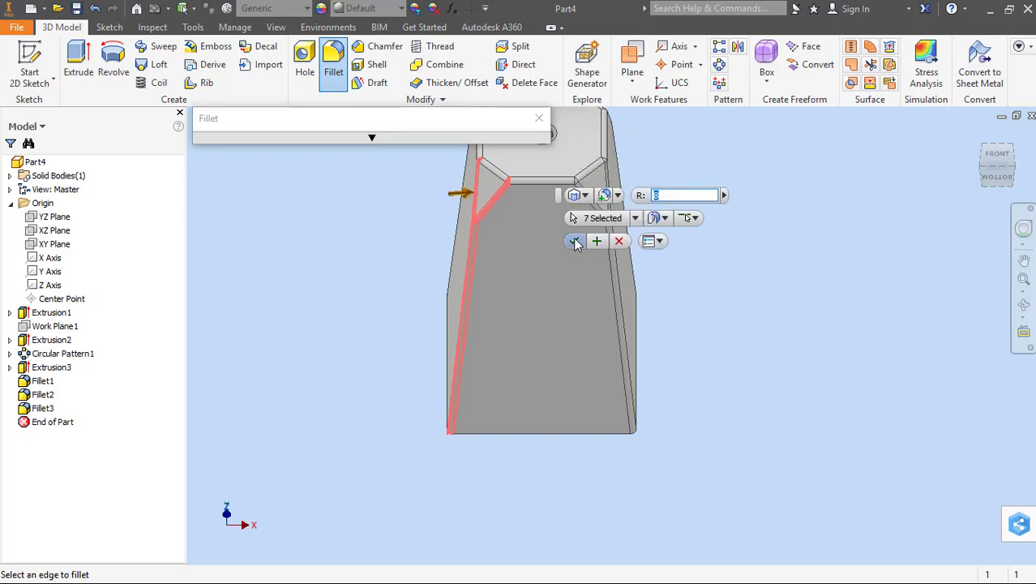
click(575, 242)
Fillet the third corner cut's slanted edges and its adjoining long edge with an 8 mm radius
shift+middle_drag(684, 191, 778, 239)
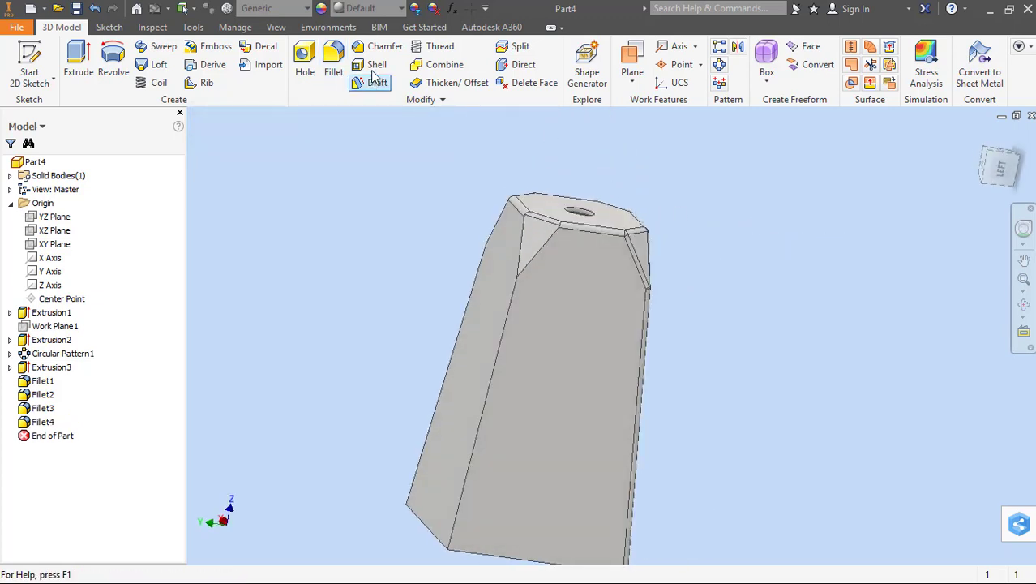
click(333, 69)
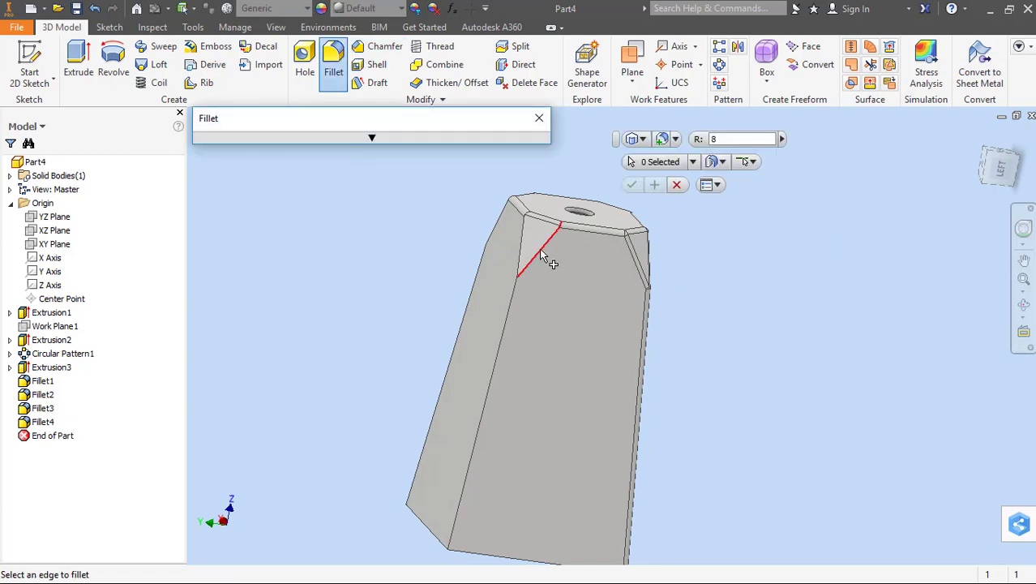
click(540, 254)
click(498, 351)
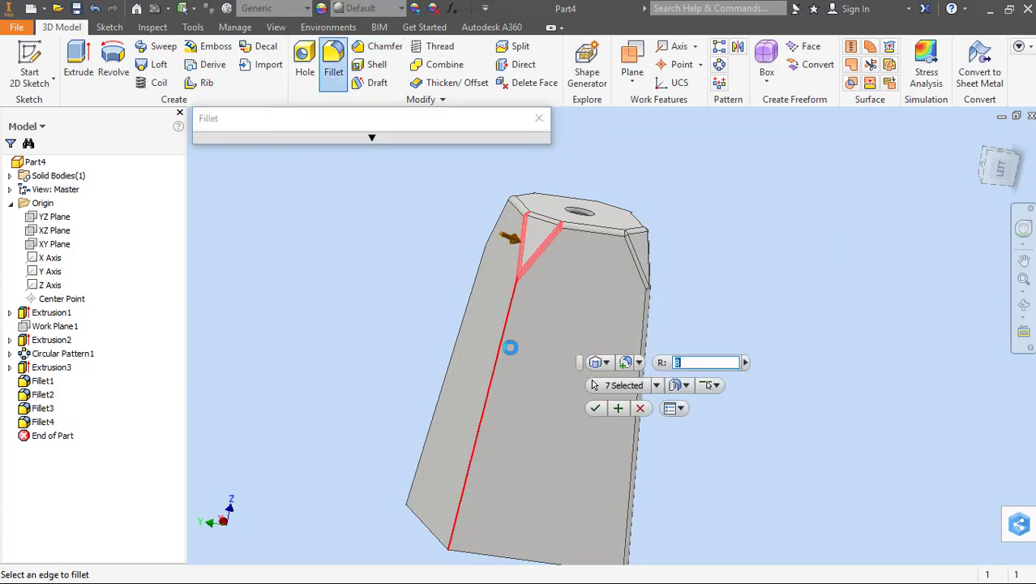
click(597, 409)
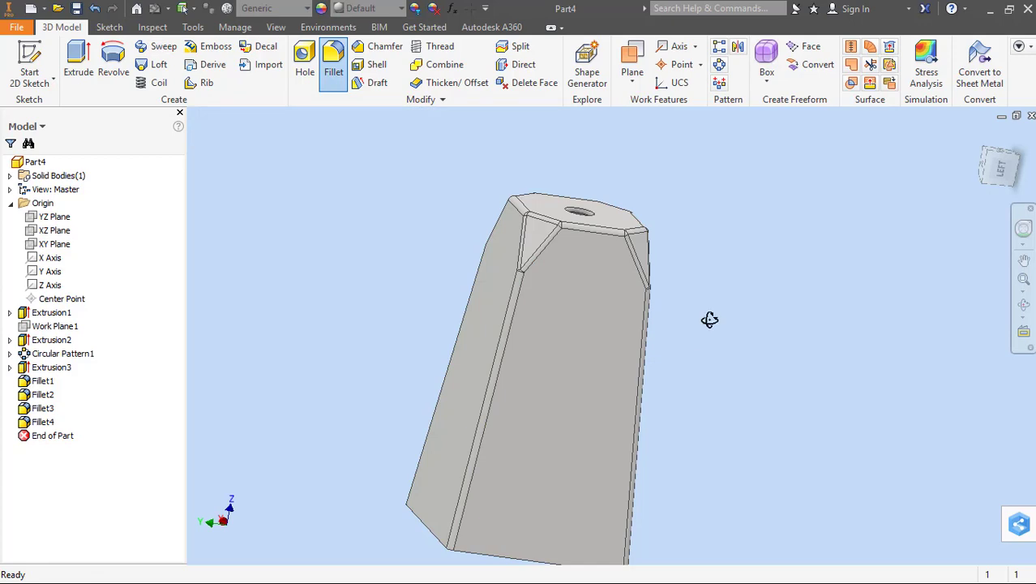
Round the slanted edges of the last unfilleted corner cut and its long edge with an 8 mm fillet
drag(709, 320, 884, 284)
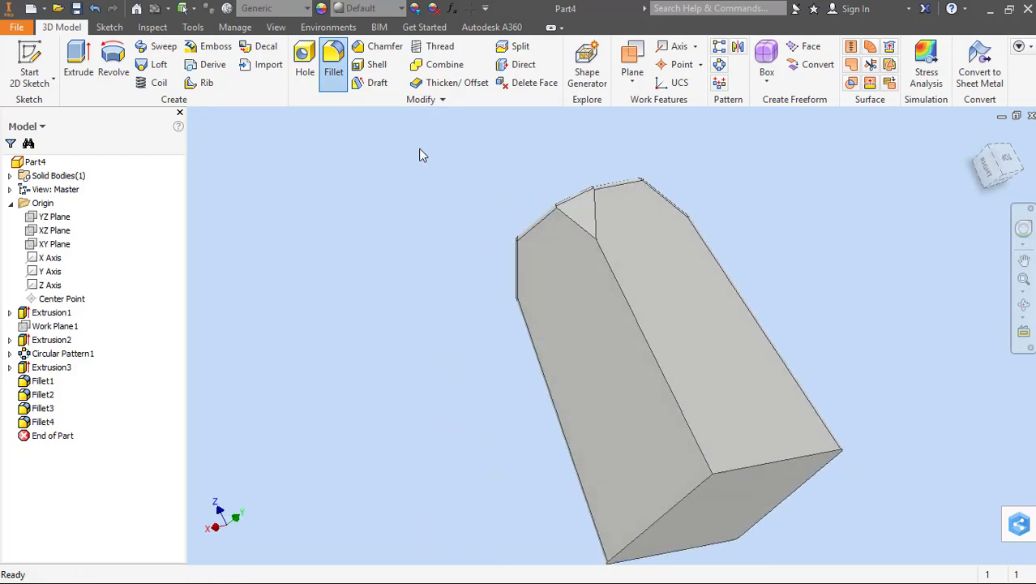
click(330, 53)
click(598, 219)
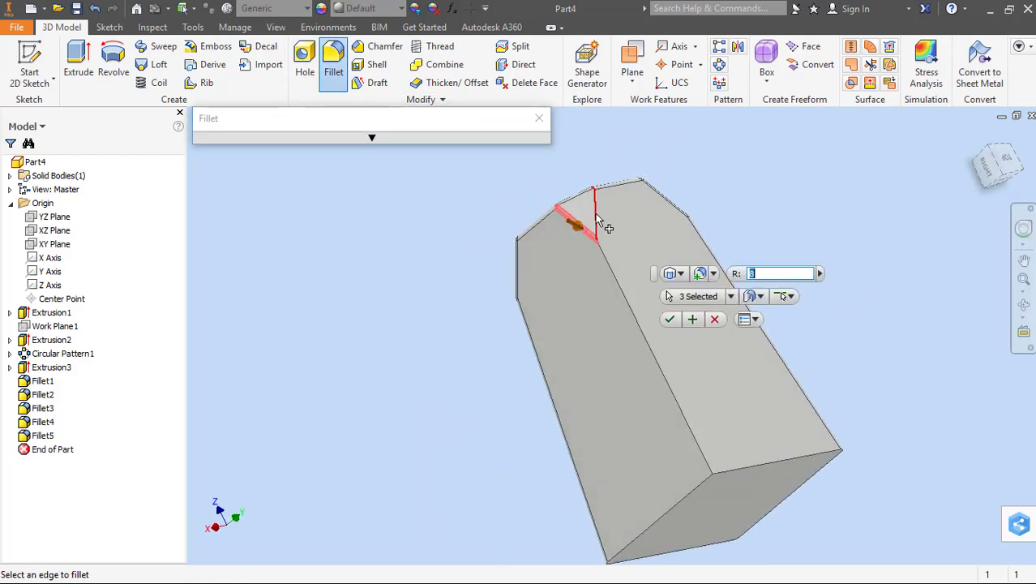
click(623, 282)
click(622, 291)
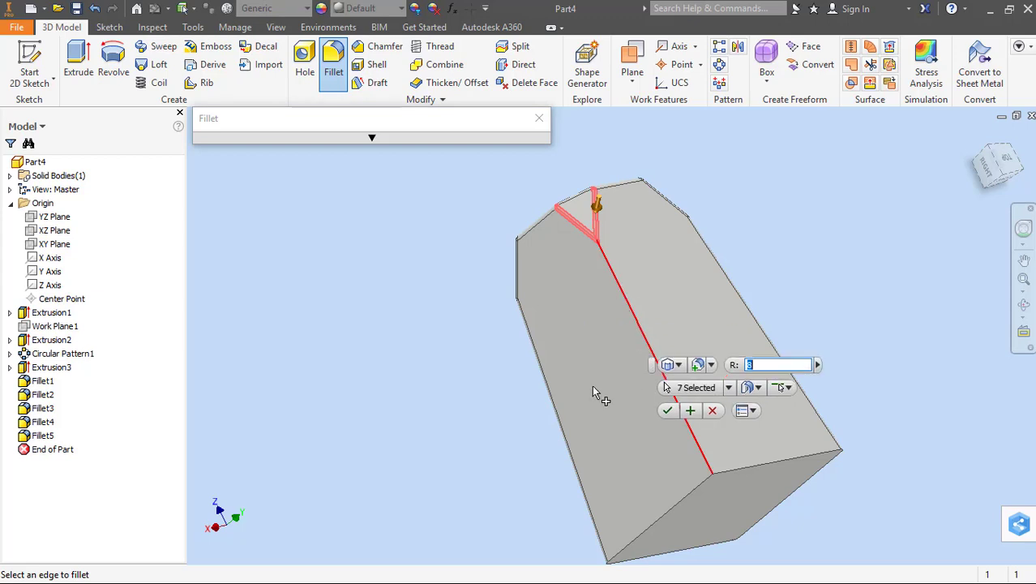
click(667, 411)
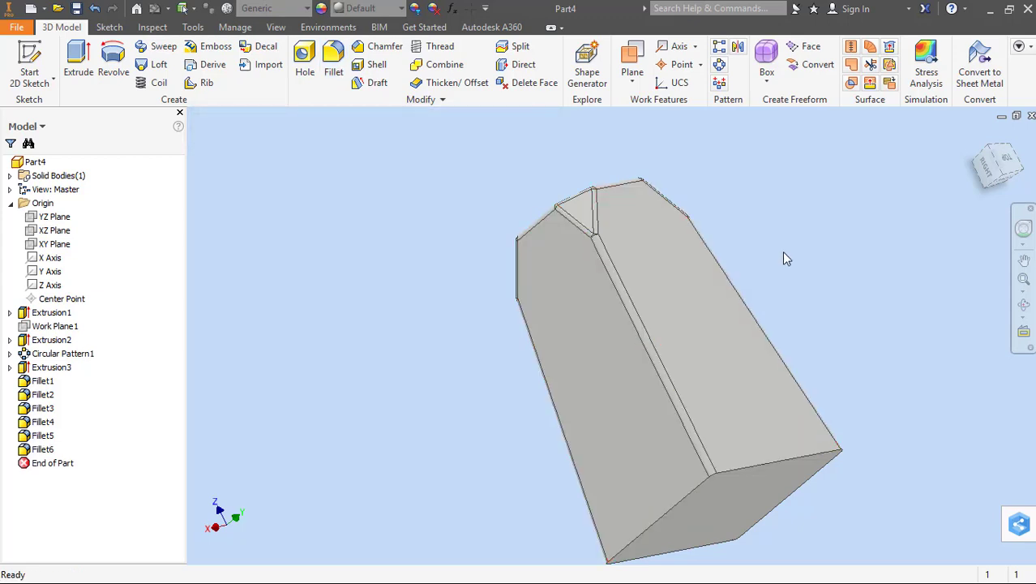
Shell the block to a 2 mm wall thickness, removing the large end face and the floor of the hole
shift+middle_drag(812, 234, 821, 266)
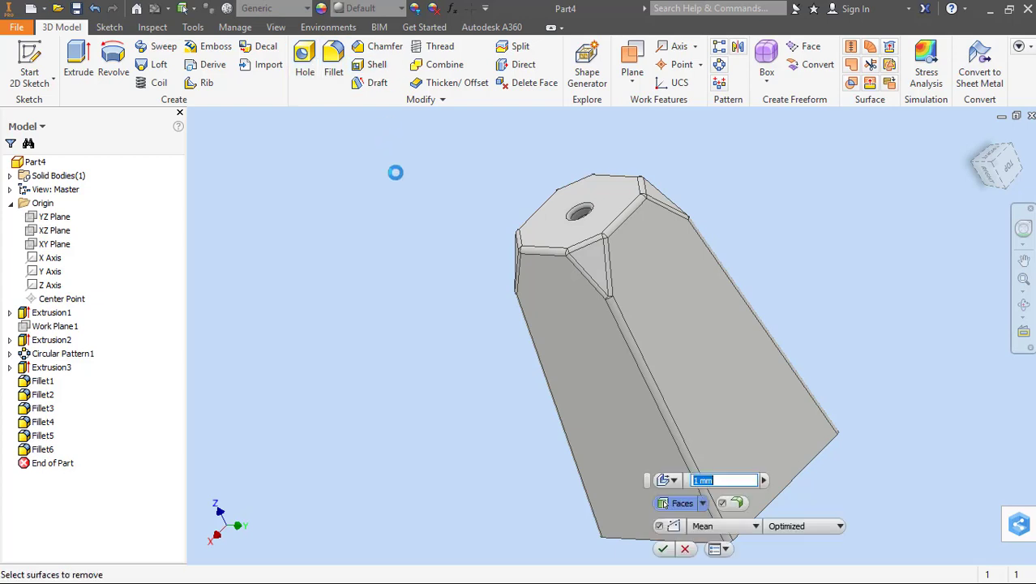
shift+middle_drag(403, 318, 651, 369)
click(651, 369)
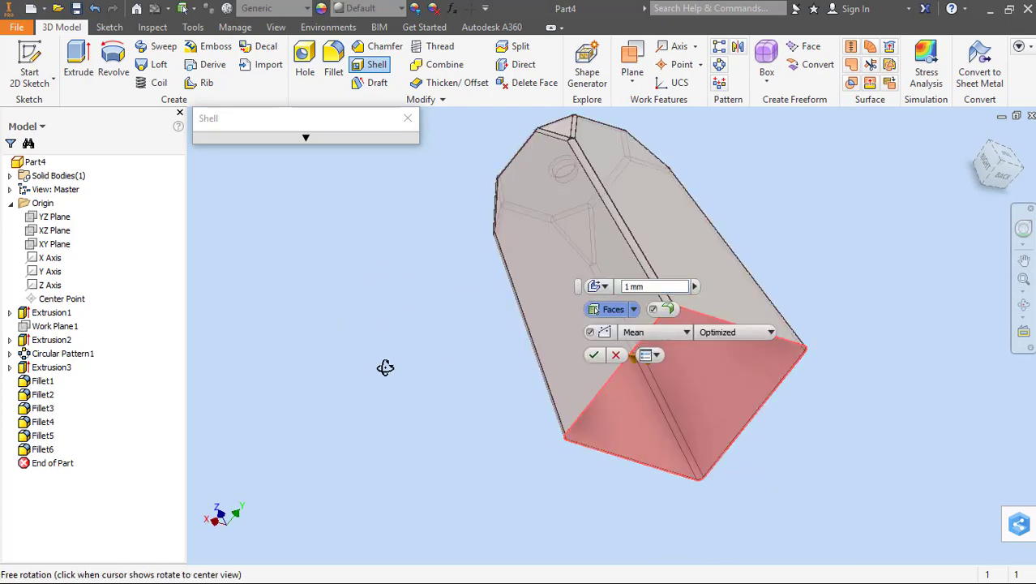
shift+middle_drag(387, 365, 564, 209)
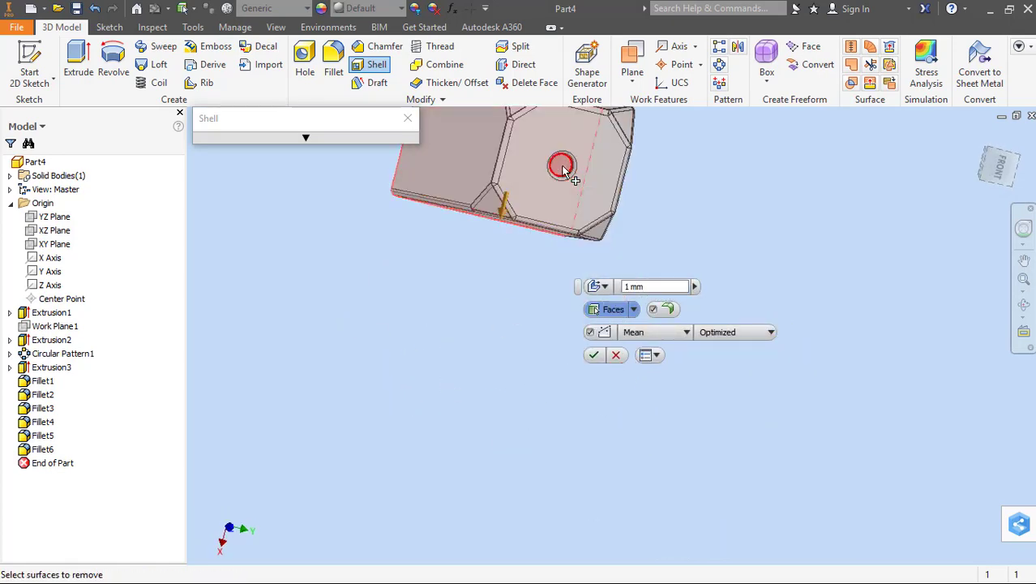
click(563, 171)
click(719, 259)
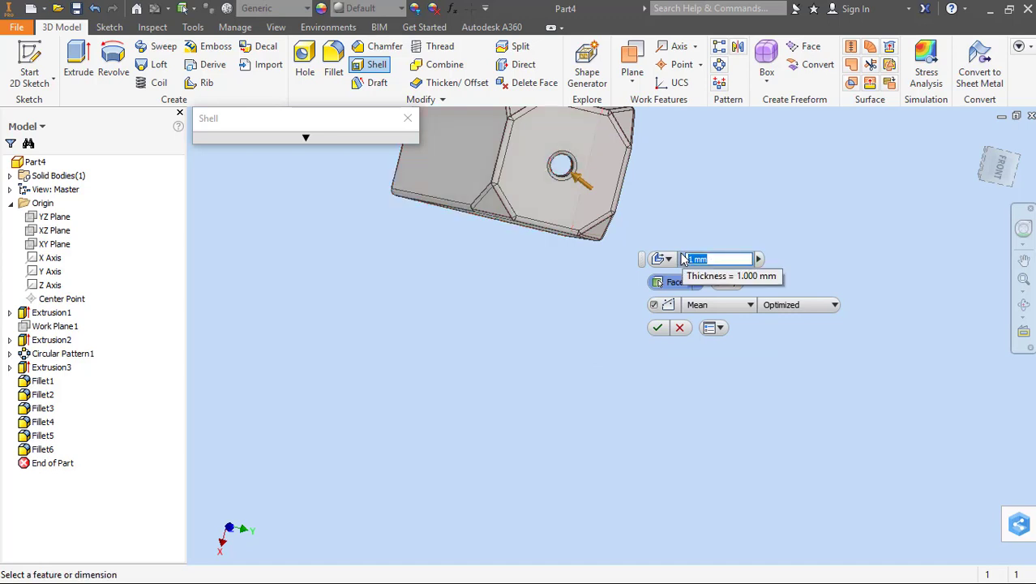
text(2)
click(658, 328)
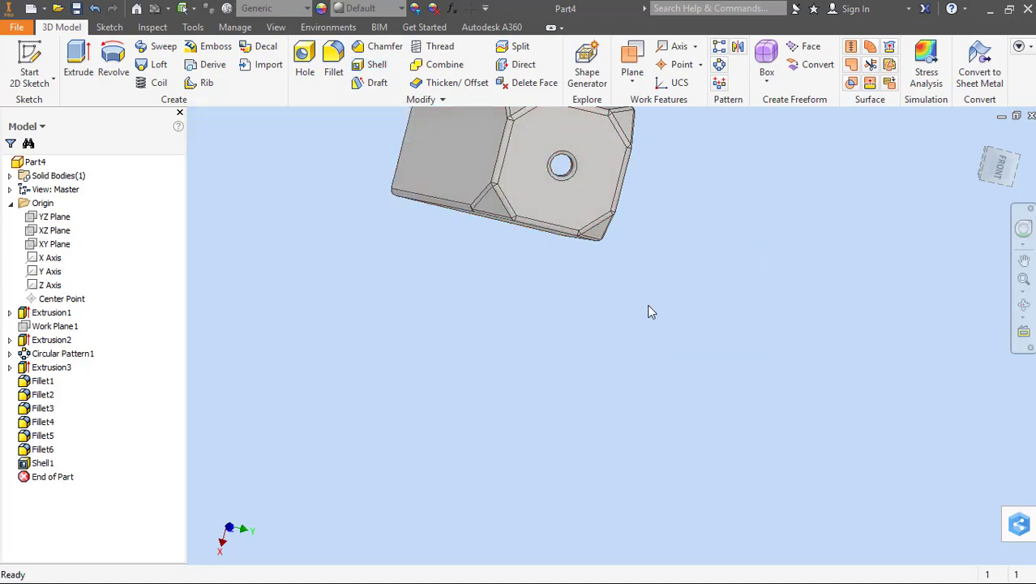
shift+middle_drag(649, 311, 625, 168)
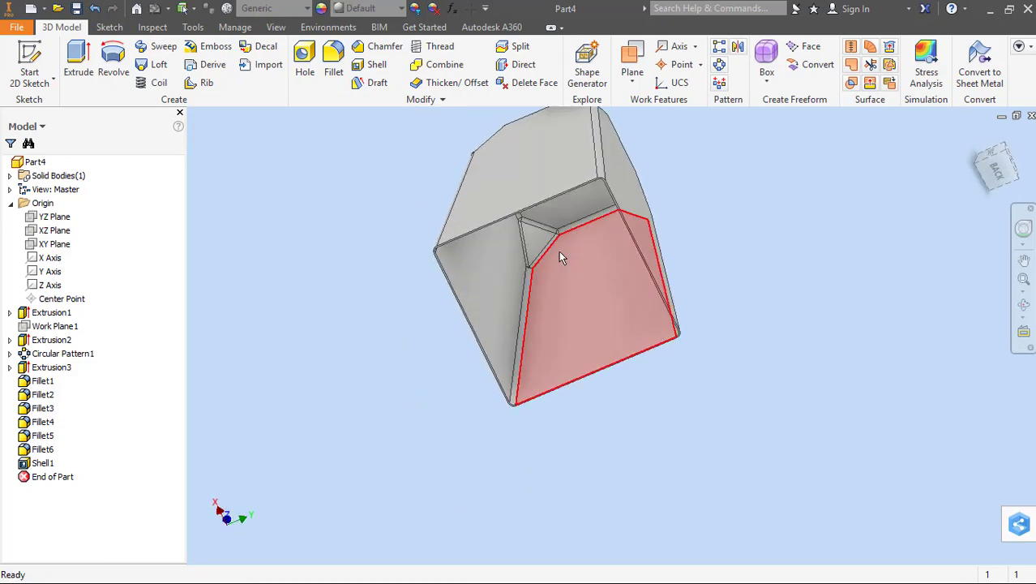
scroll(558, 252, up, 2)
scroll(558, 252, down, 2)
shift+middle_drag(590, 237, 618, 185)
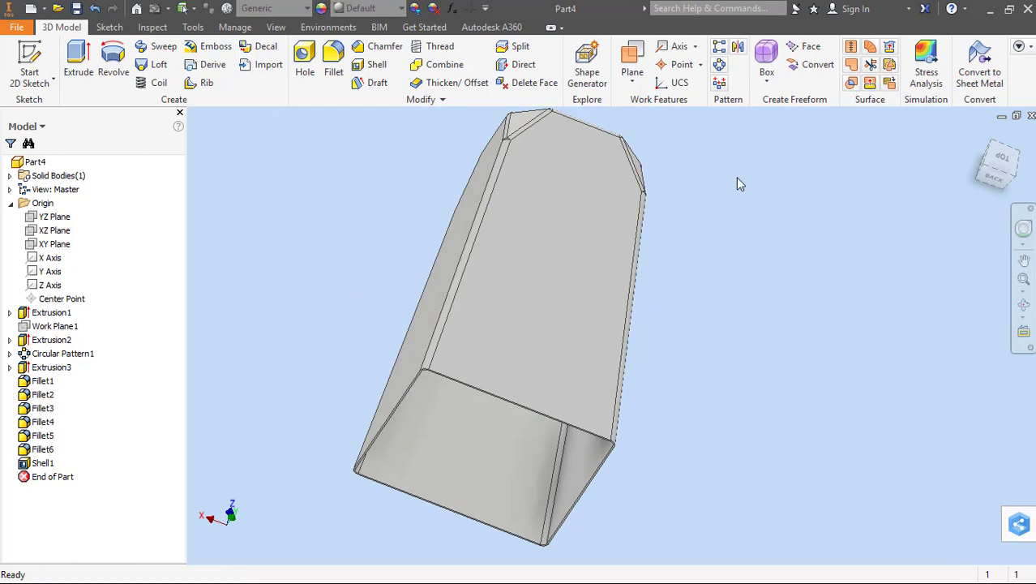
Start a new sketch on the XZ plane and slice the graphics to expose the shell's cross-section
shift+middle_drag(966, 143, 263, 332)
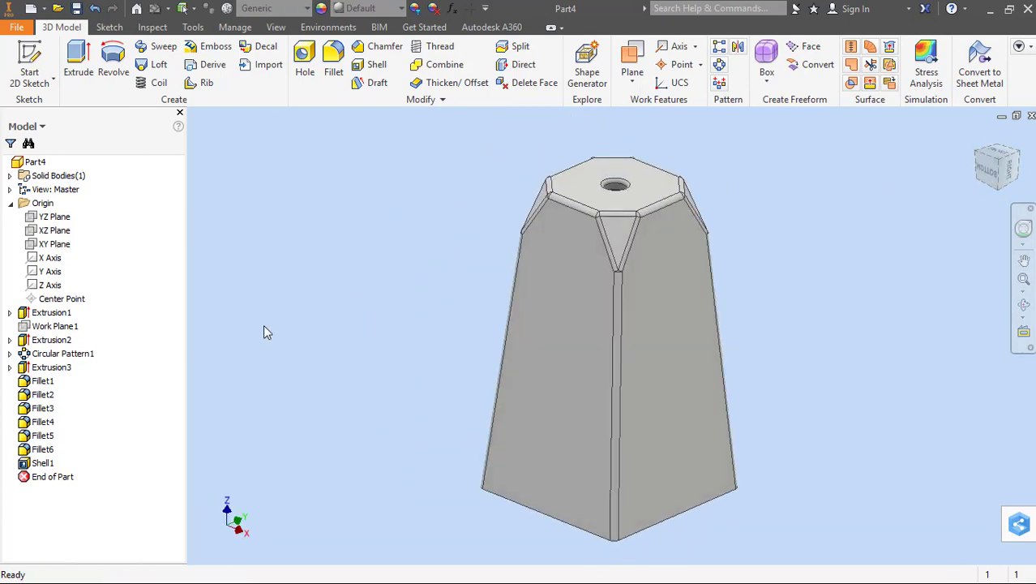
right_click(60, 234)
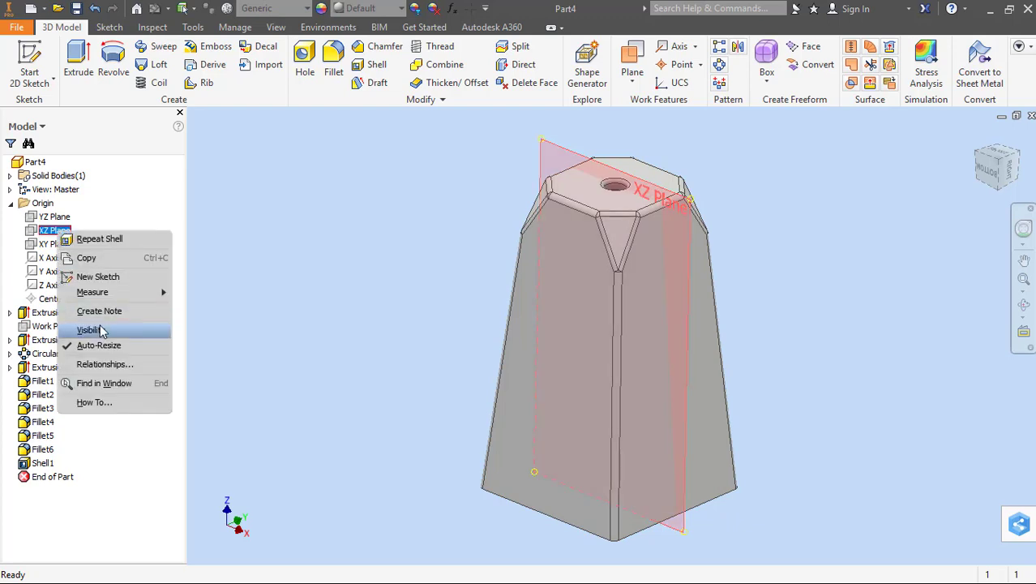
click(97, 276)
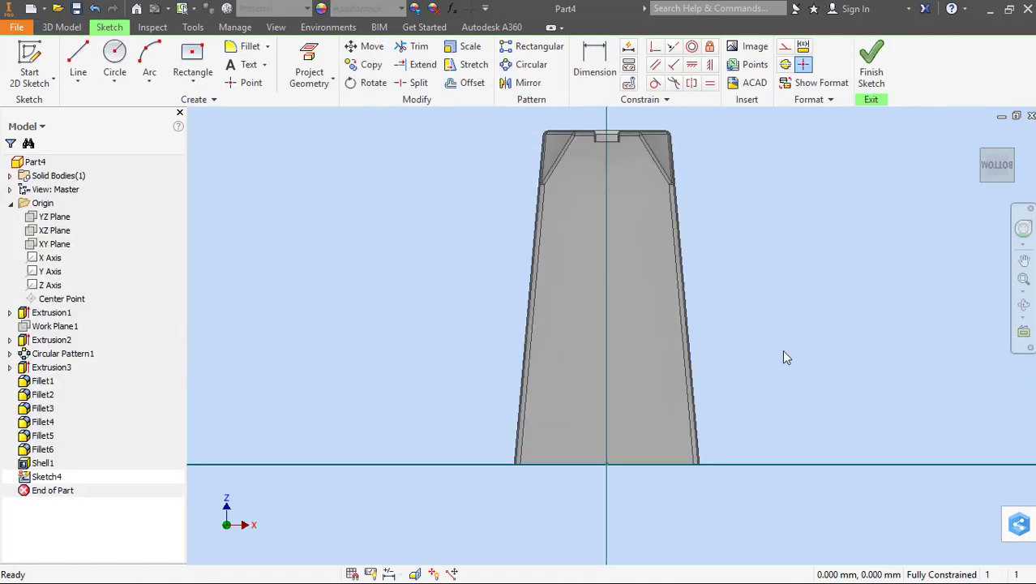
key(F7)
scroll(751, 368, up, 3)
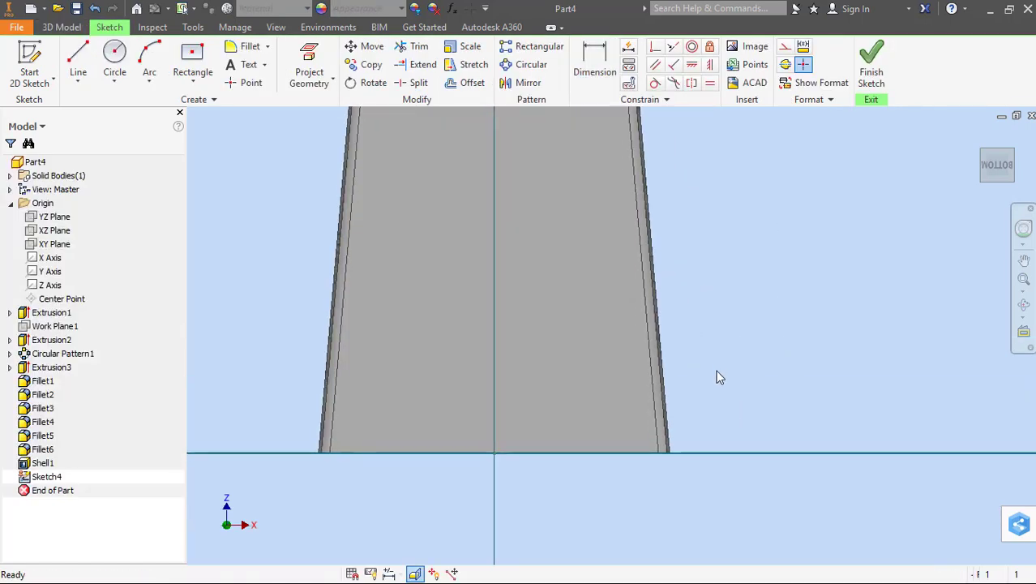
Project the outer slanted edge of the sectioned side wall into the sketch
right_click(716, 370)
click(738, 385)
scroll(676, 442, up, 4)
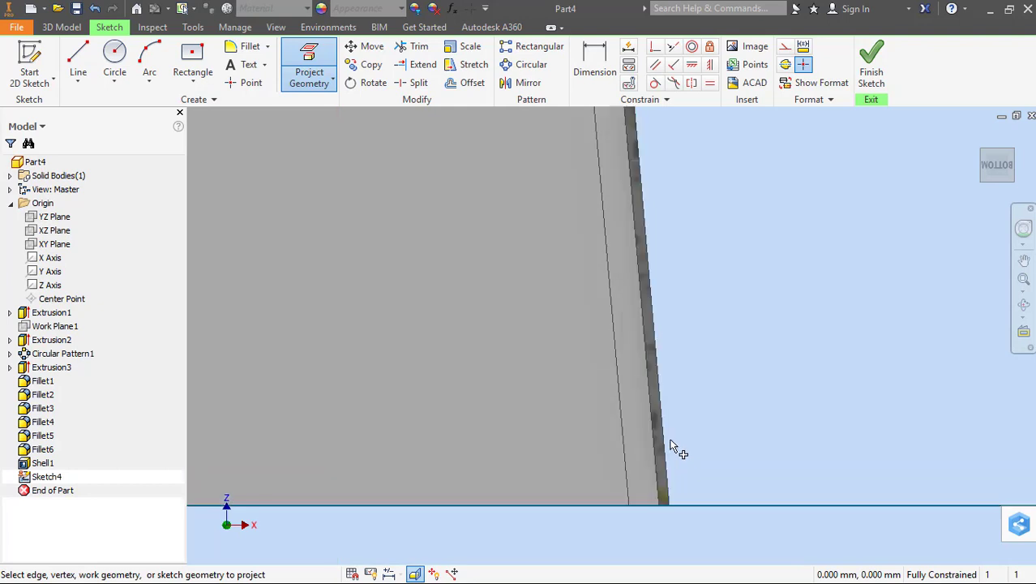
click(668, 472)
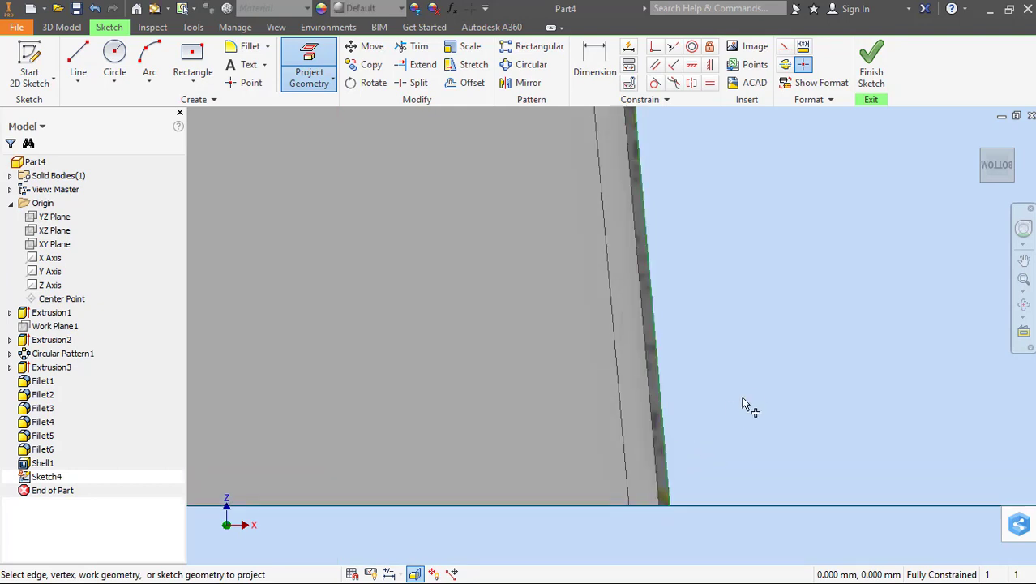
Draw a line about 7.4 mm up the projected edge from the open-end corner and a horizontal line about 6.3 mm outward from its upper end
right_click(743, 392)
click(744, 350)
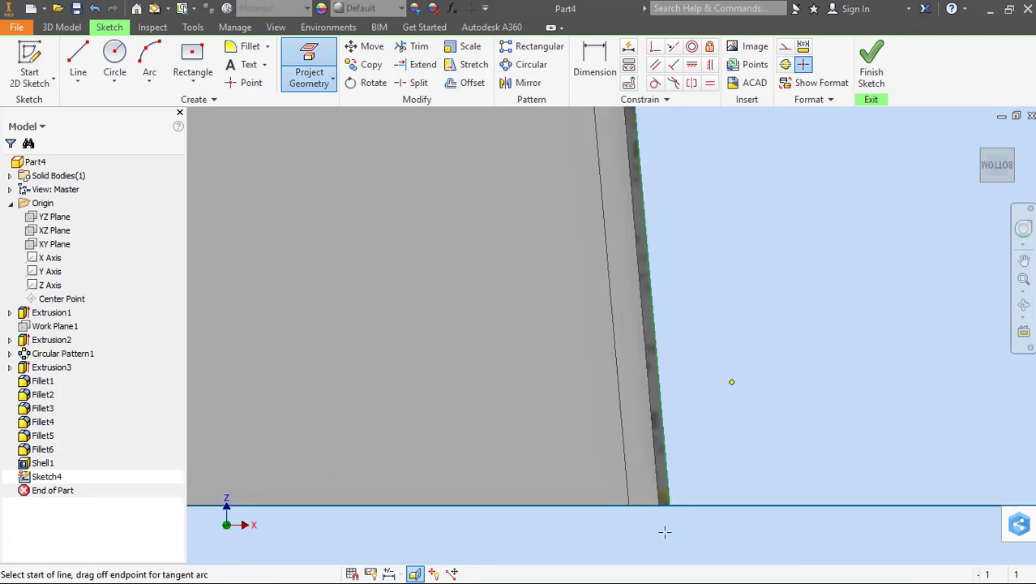
click(668, 500)
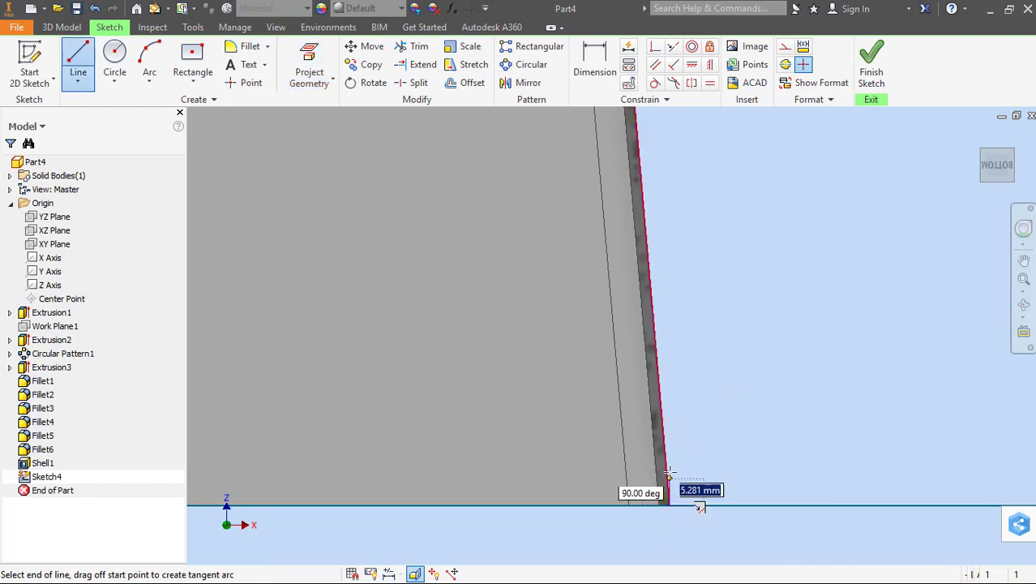
scroll(664, 470, up, 3)
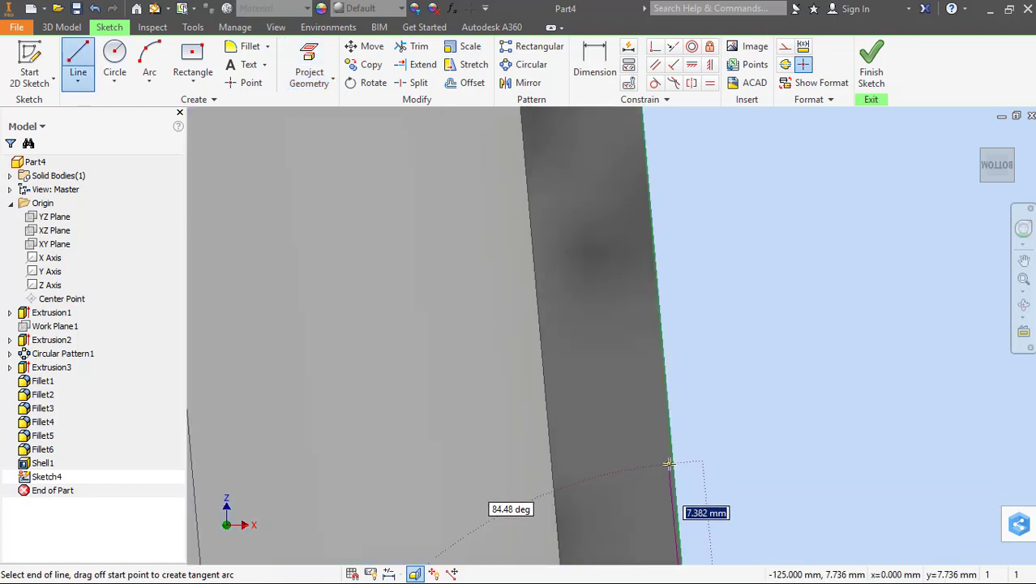
double_click(666, 464)
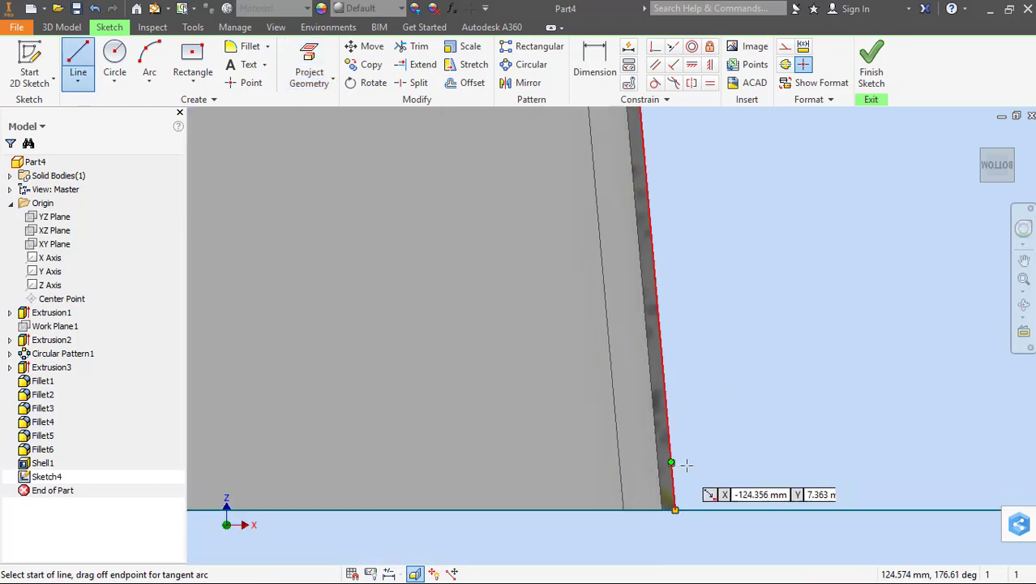
click(672, 462)
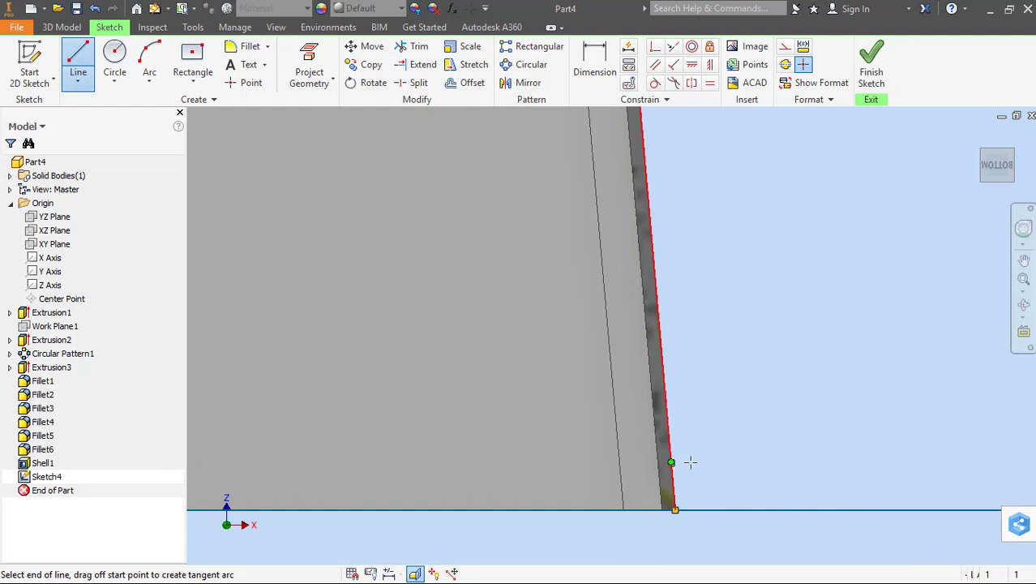
scroll(709, 462, up, 3)
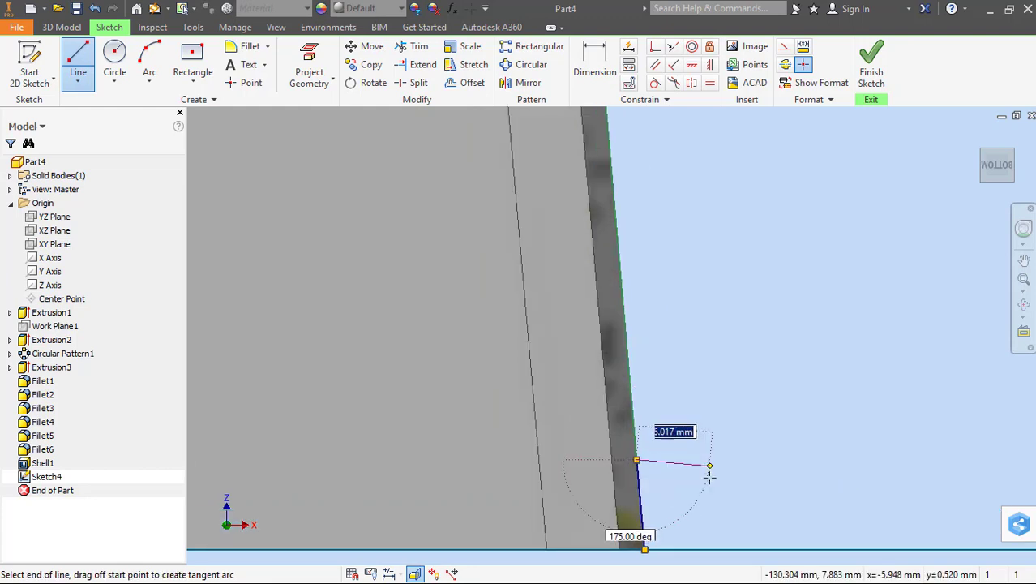
click(713, 465)
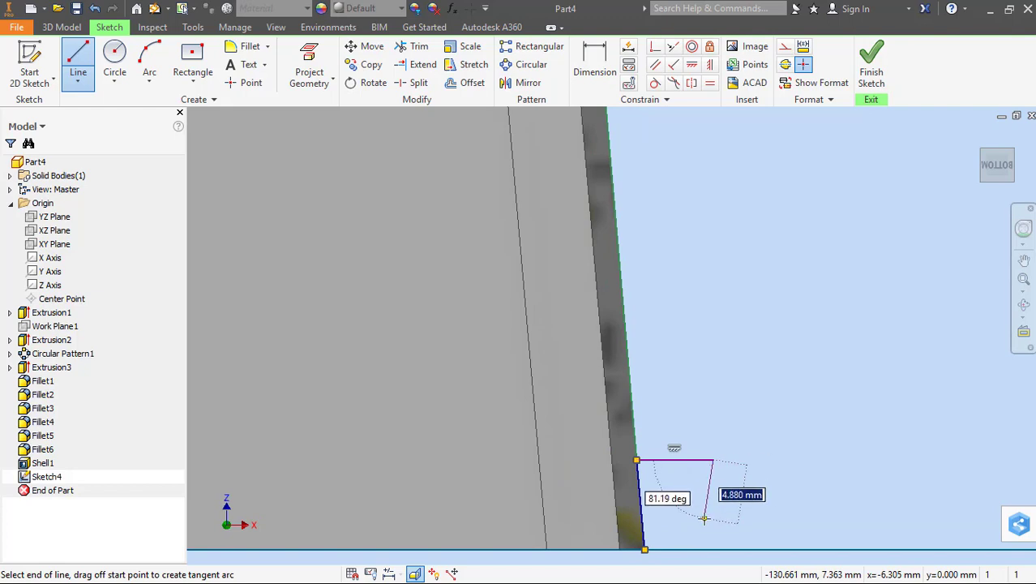
Try to close the profile with a slightly slanted outer side and a base line back to the wall's corner
middle_drag(707, 527, 707, 419)
click(712, 442)
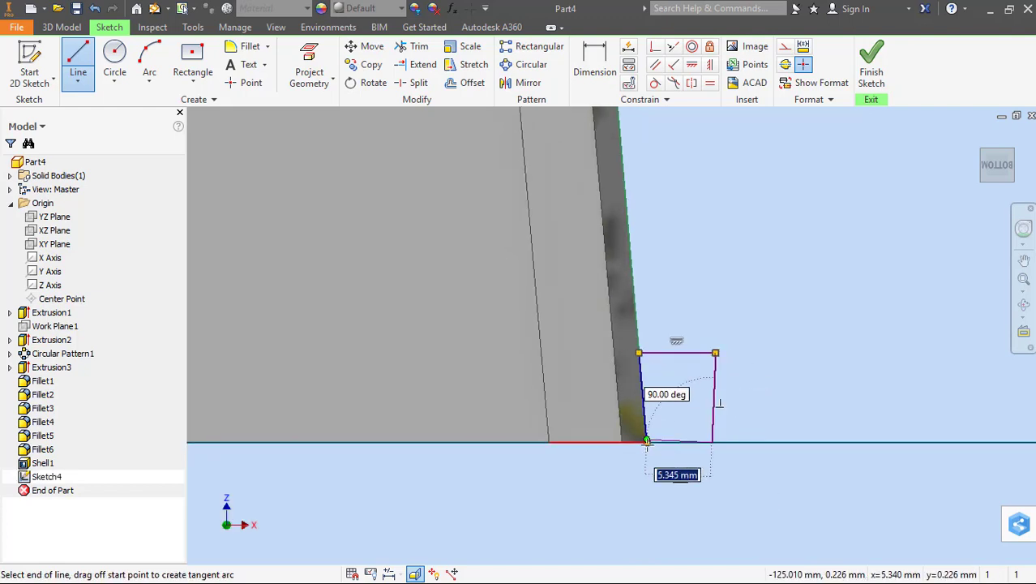
click(647, 442)
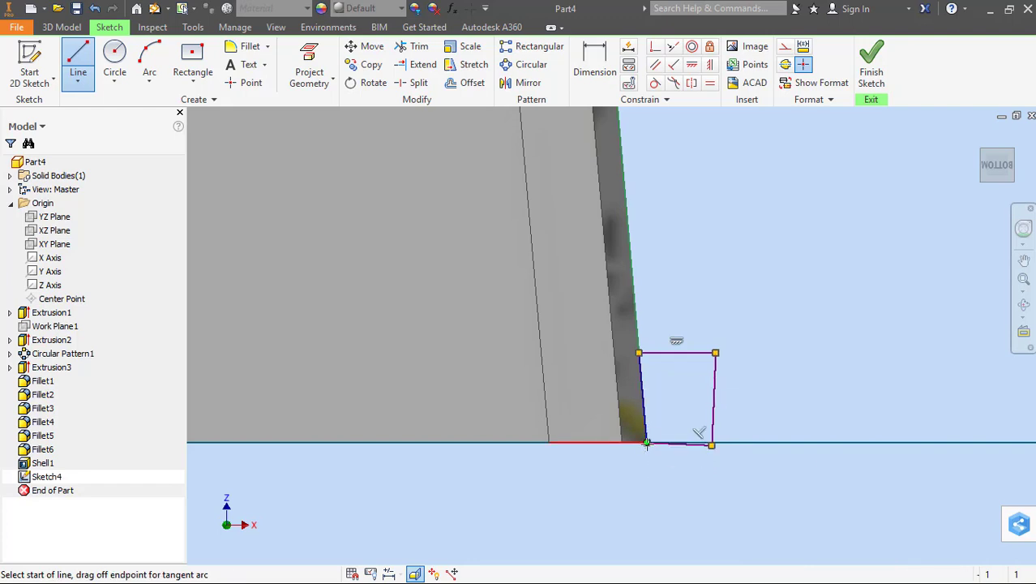
key(Escape)
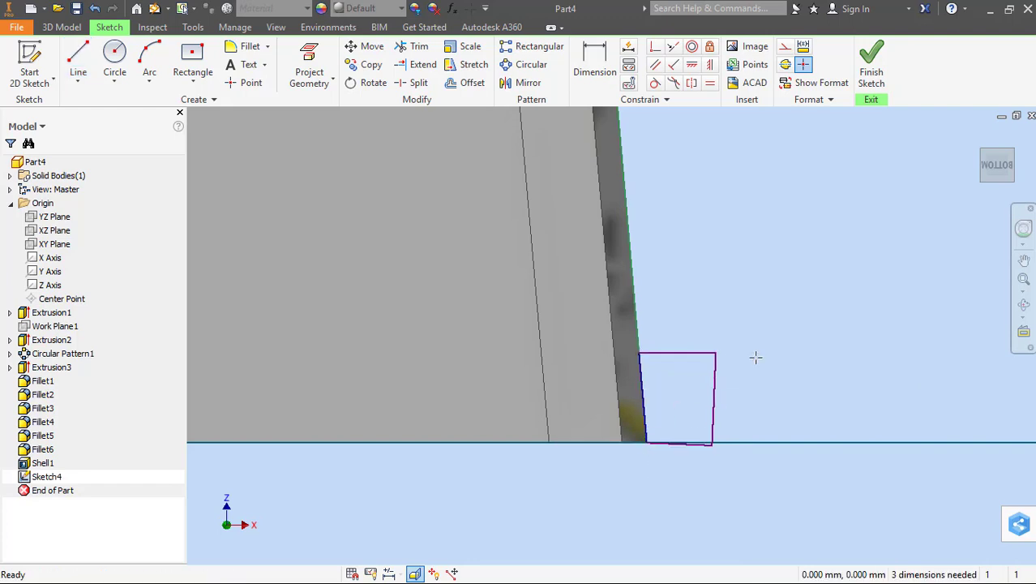
Close the profile with a vertical line down to the open-end plane and a horizontal line back to the wall's corner
right_click(756, 358)
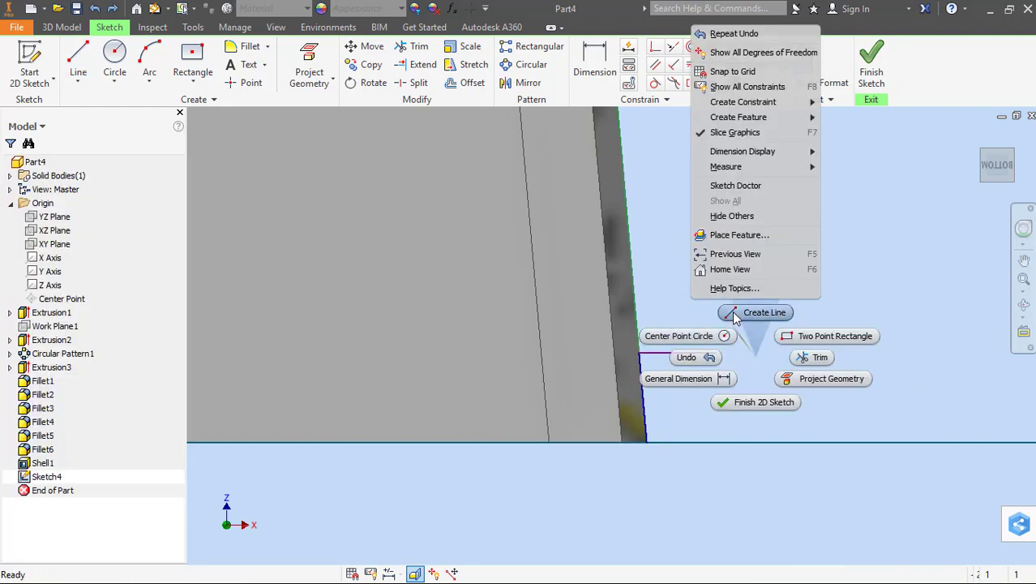
click(735, 316)
click(715, 355)
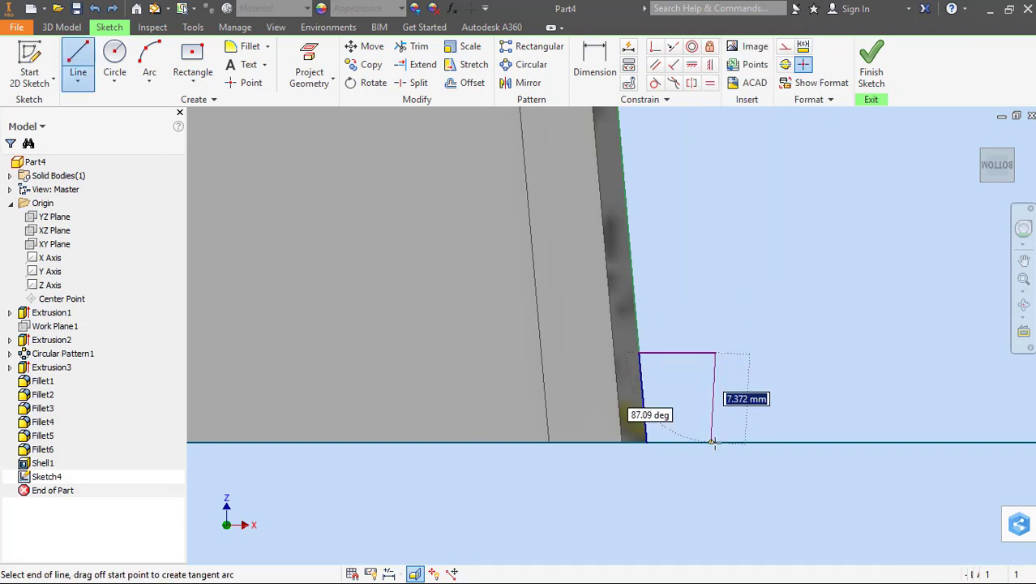
click(714, 443)
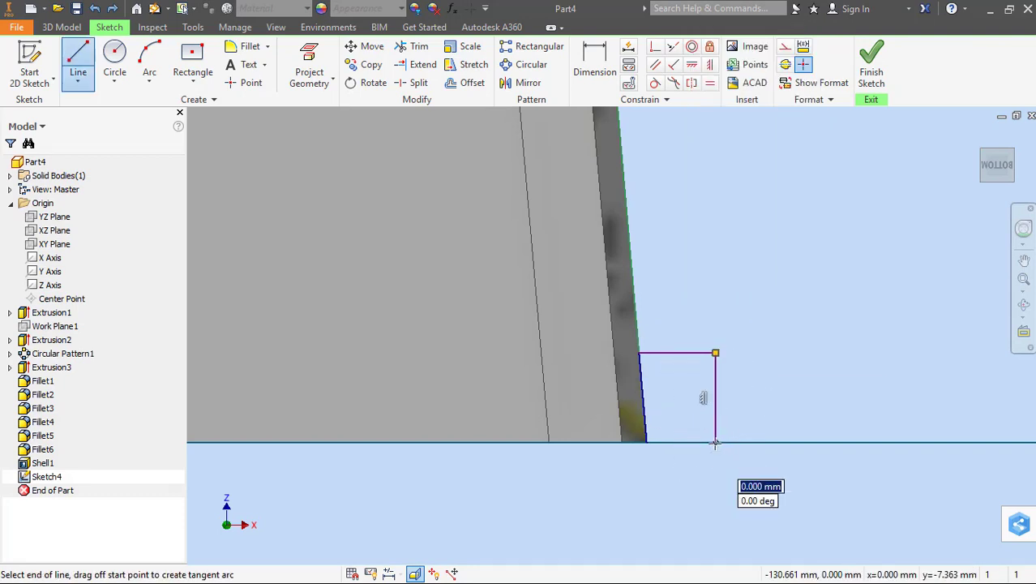
click(646, 443)
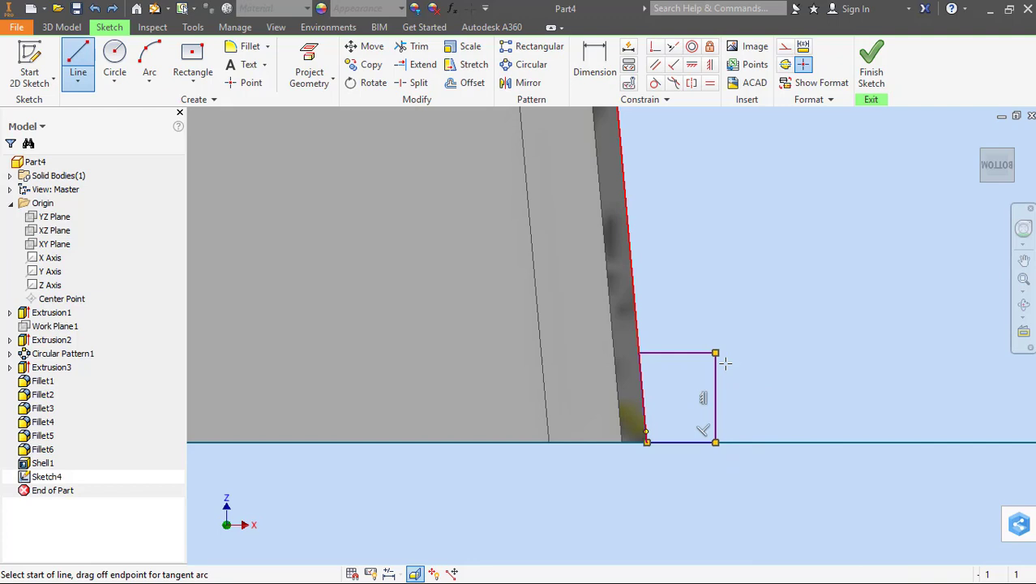
key(Escape)
Dimension the lip profile 5 mm high and 4 mm wide at its base, and finish the sketch
right_click(800, 312)
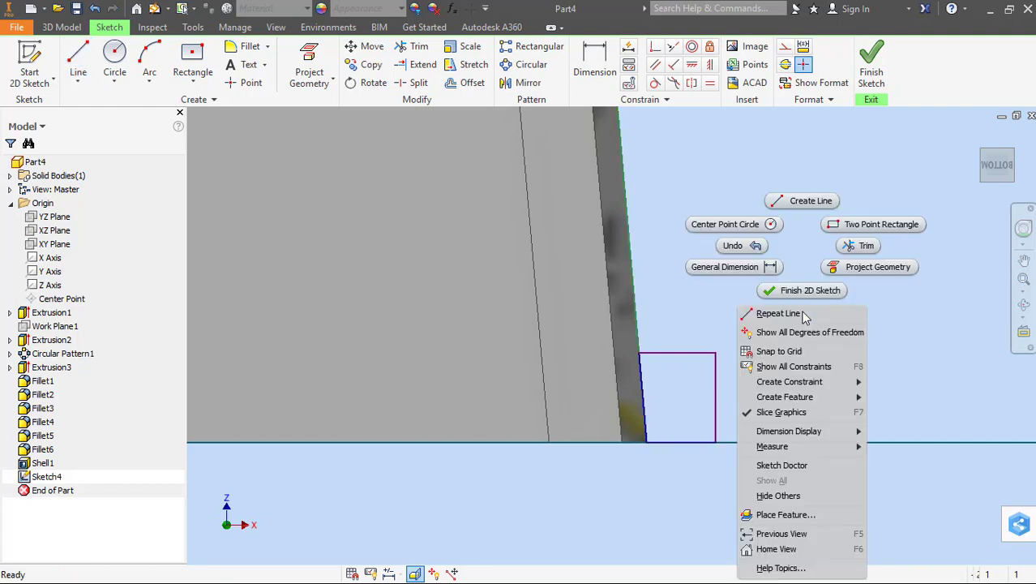
click(758, 267)
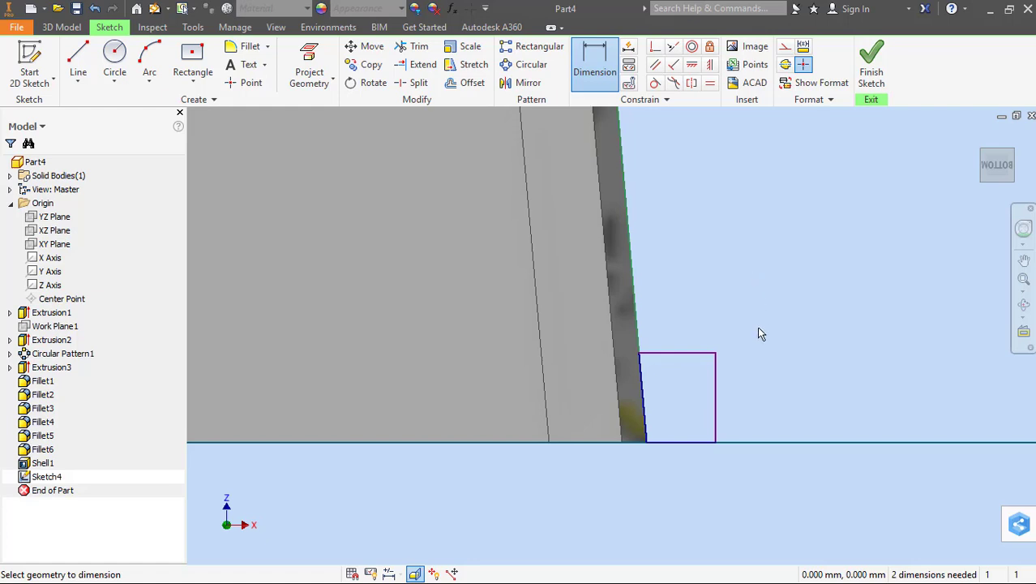
click(761, 406)
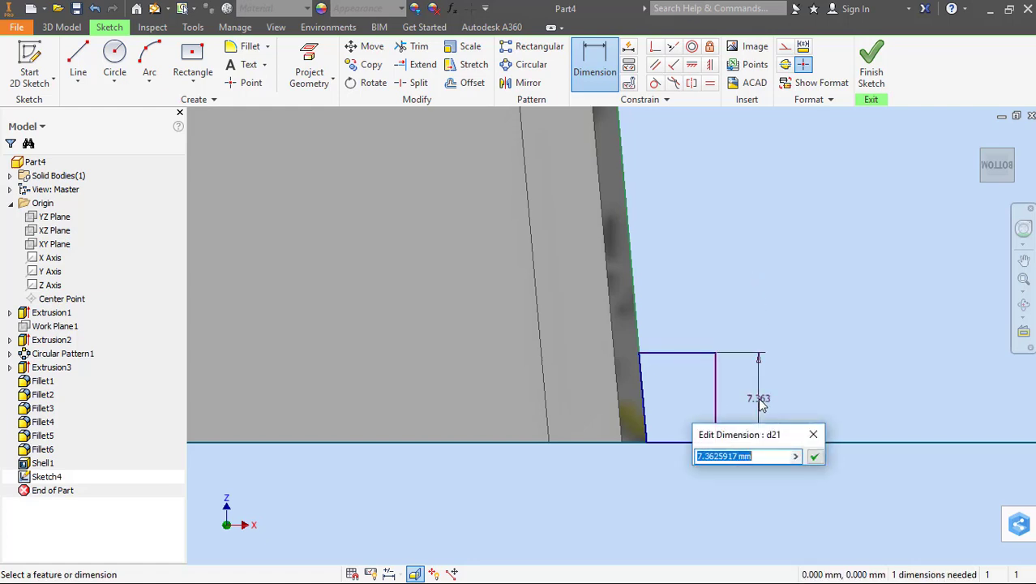
click(816, 458)
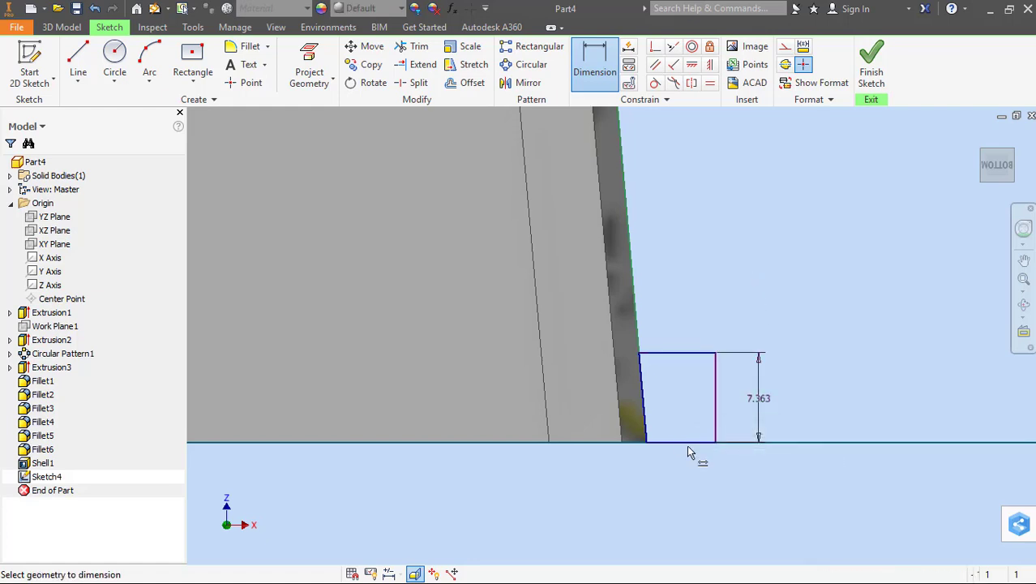
click(688, 443)
click(692, 485)
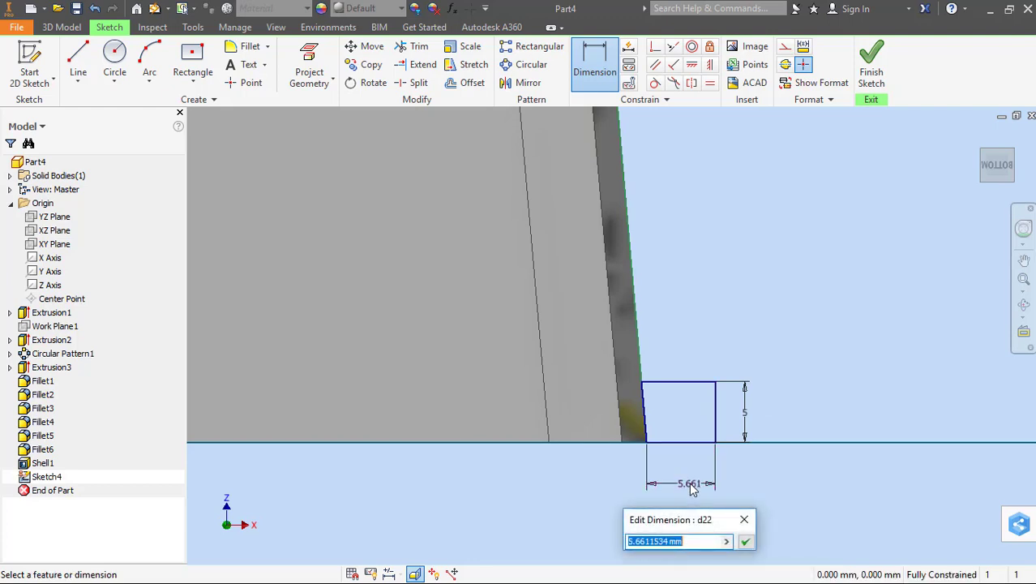
click(745, 541)
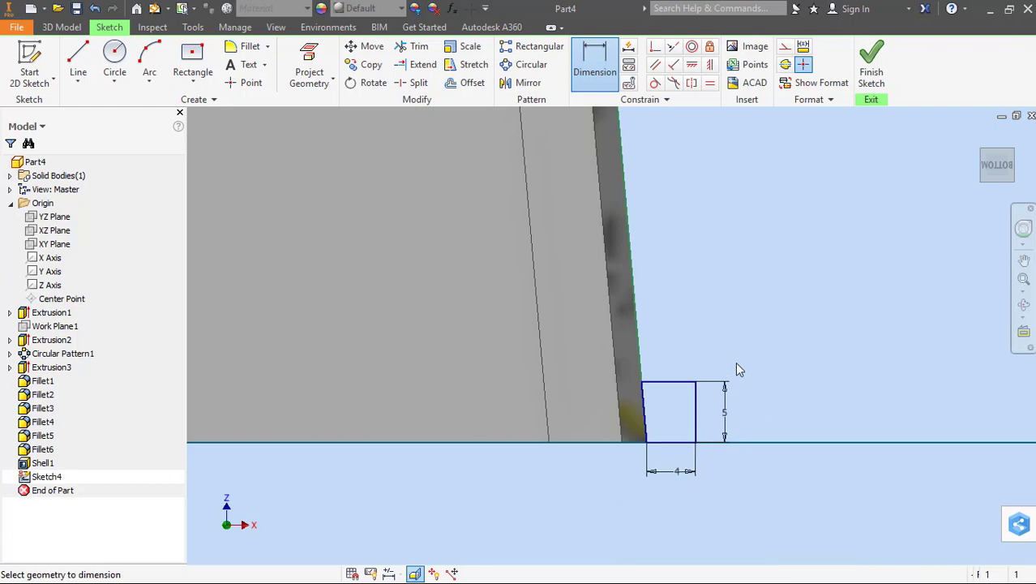
scroll(733, 341, down, 3)
right_click(732, 294)
shift+middle_drag(732, 312, 733, 324)
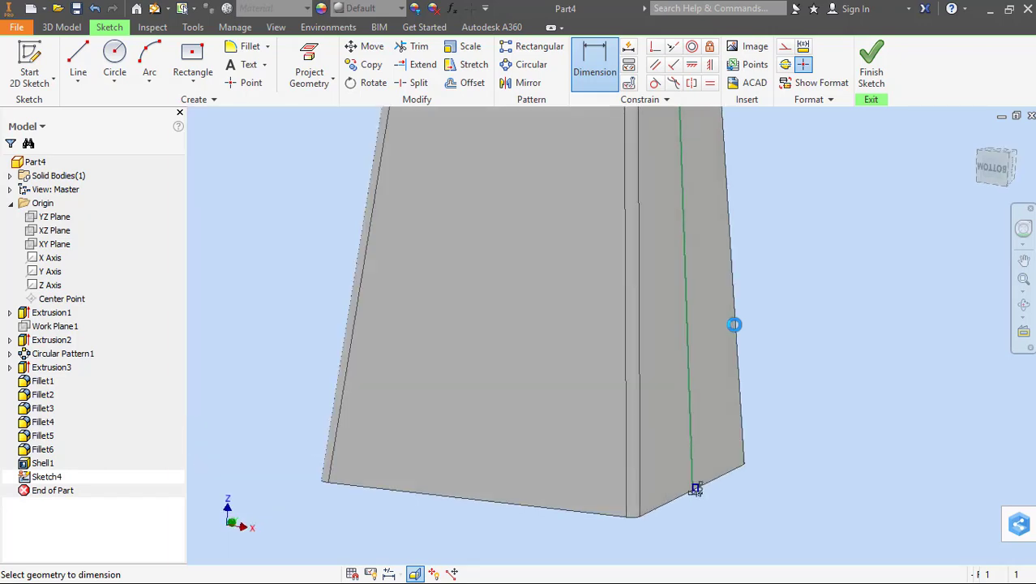
key(ctrl+Return)
right_click(767, 290)
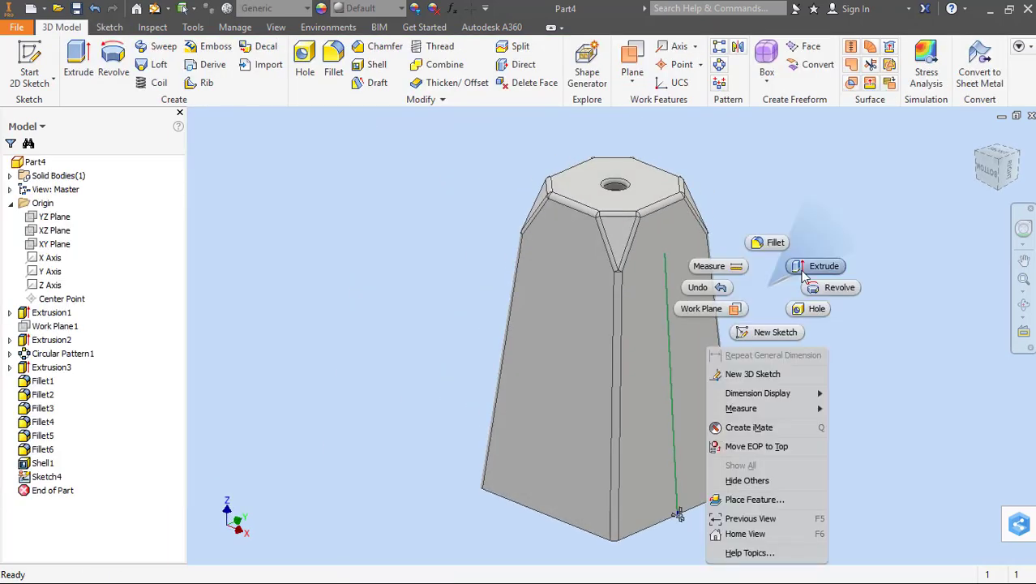
click(817, 267)
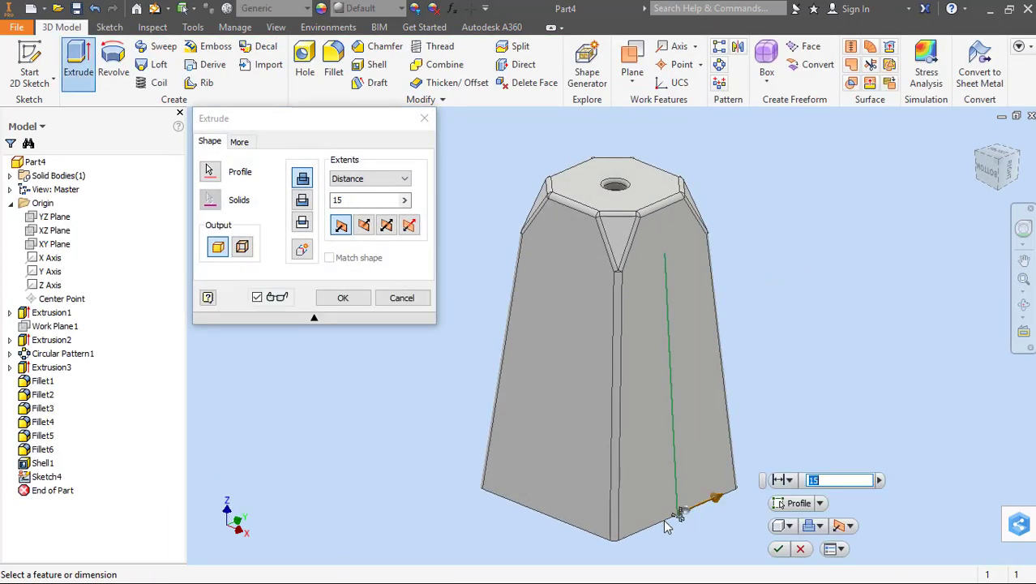
key(Escape)
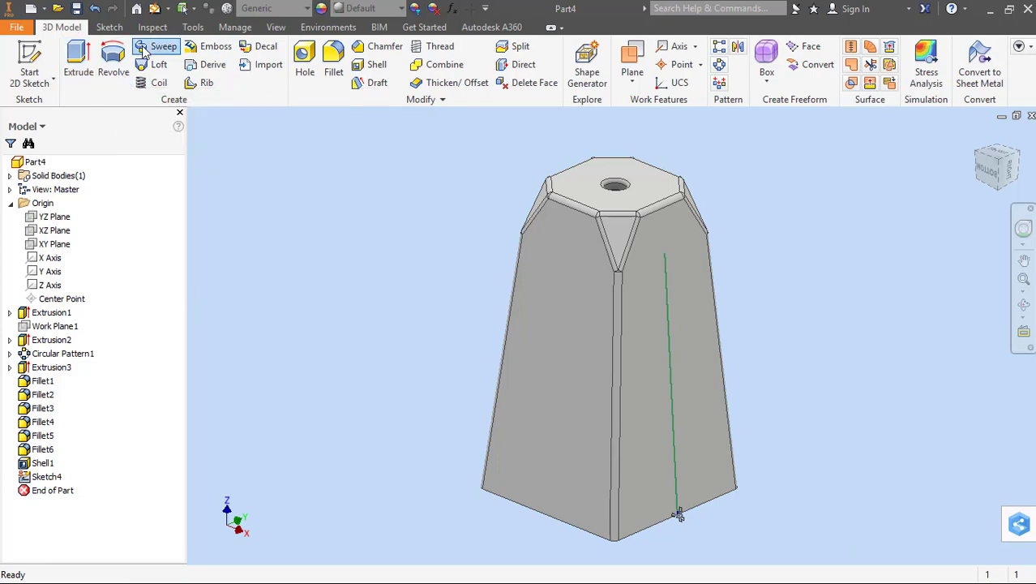
Sweep the small profile around the perimeter edge loop of the large open end, joining it to the shell as a lip
scroll(680, 528, down, 5)
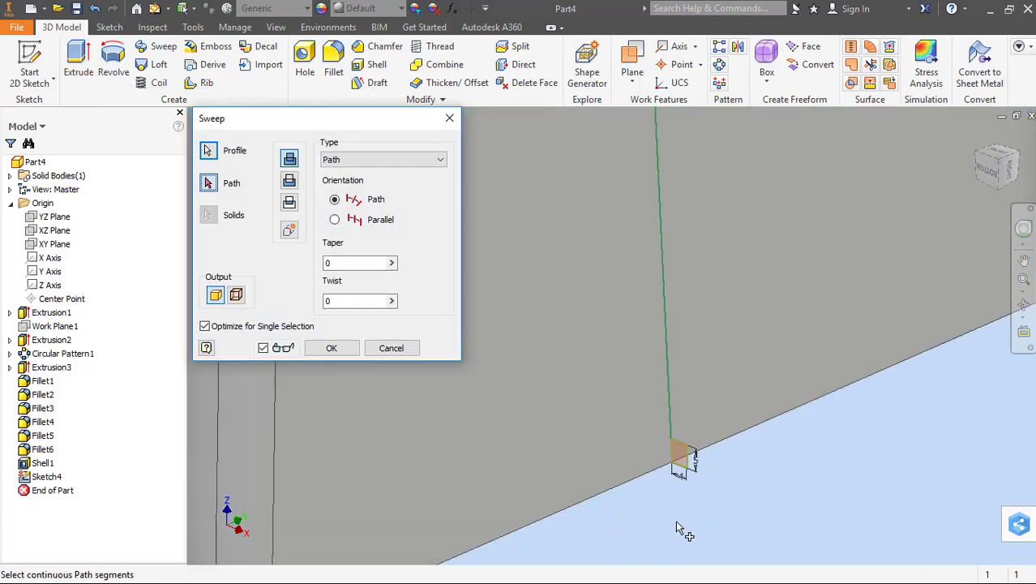
click(681, 460)
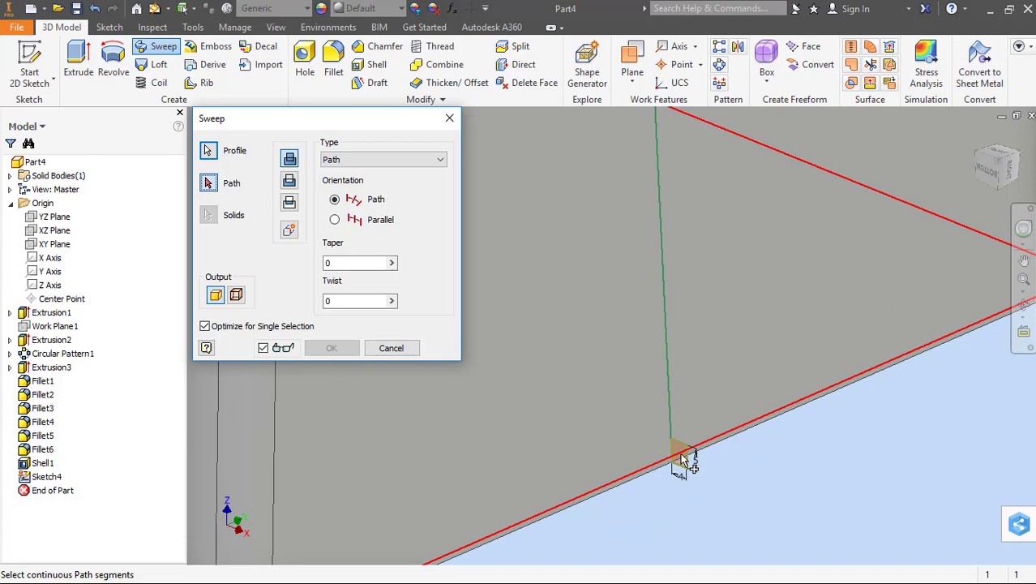
click(605, 497)
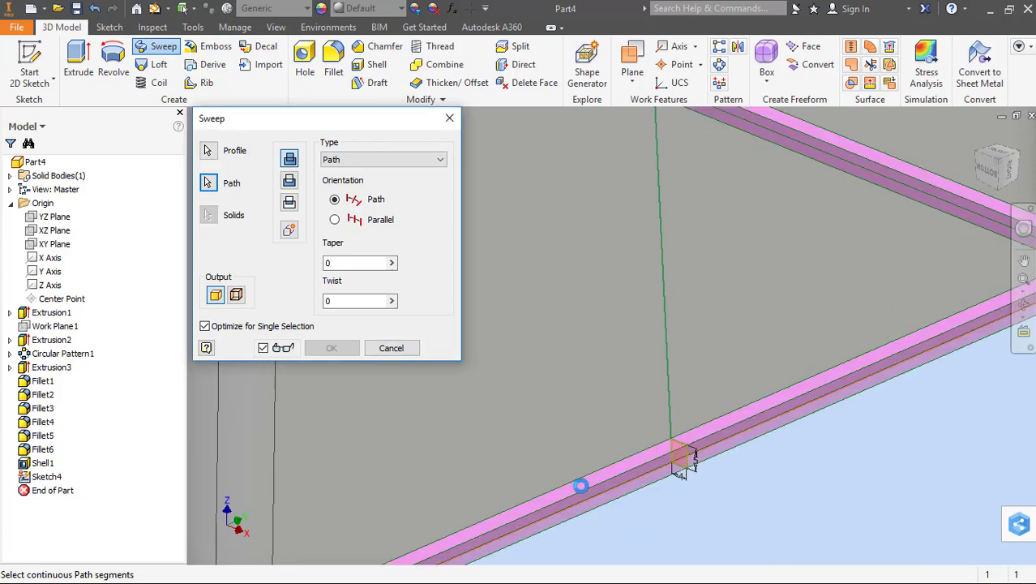
scroll(400, 395, down, 5)
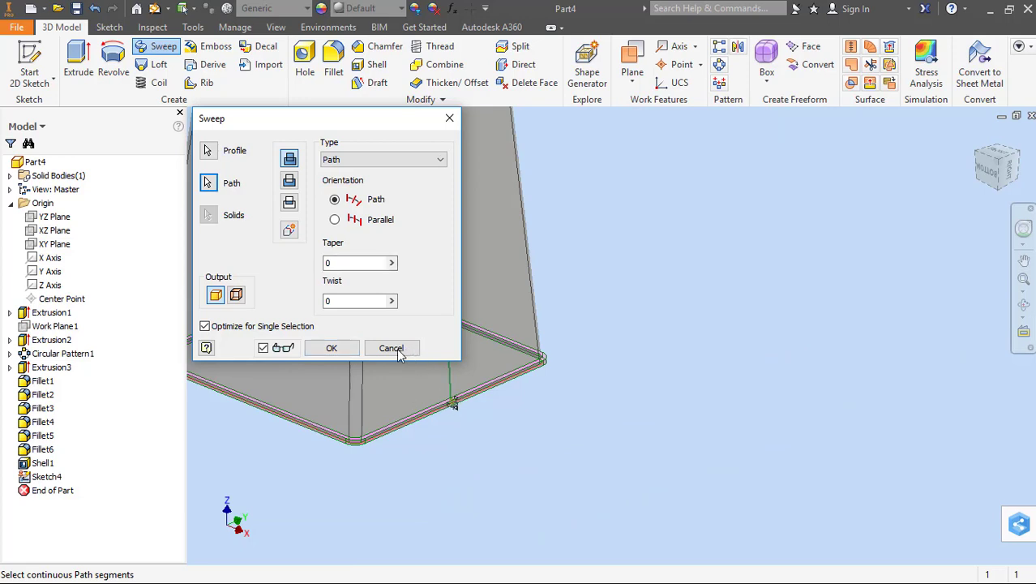
click(332, 347)
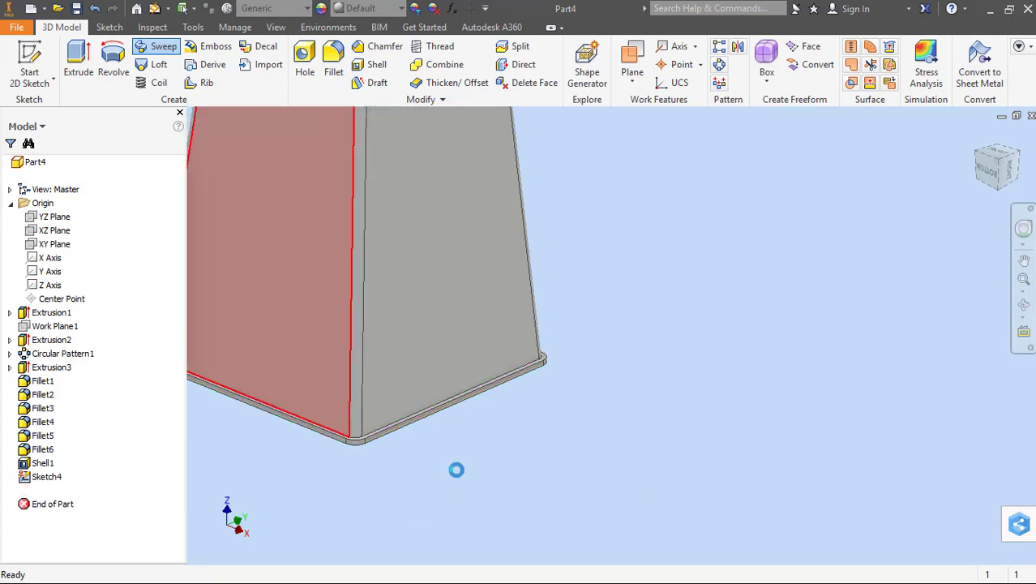
Start a new sketch on the XZ Plane and slice the model's graphics at the sketch plane
middle_drag(388, 462, 474, 454)
middle_drag(339, 462, 489, 390)
scroll(401, 499, down, 5)
scroll(488, 390, down, 2)
scroll(489, 390, up, 2)
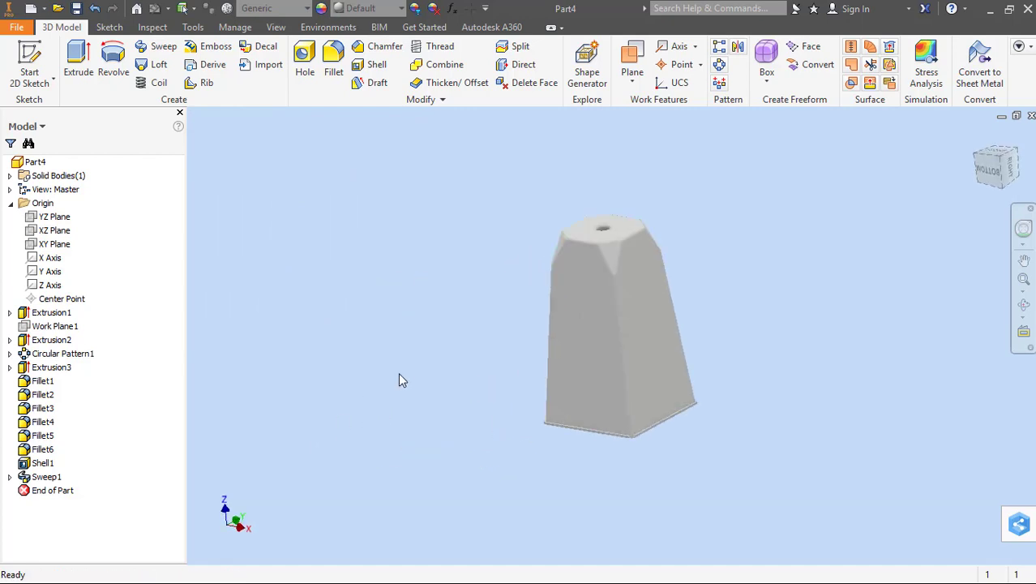
right_click(49, 234)
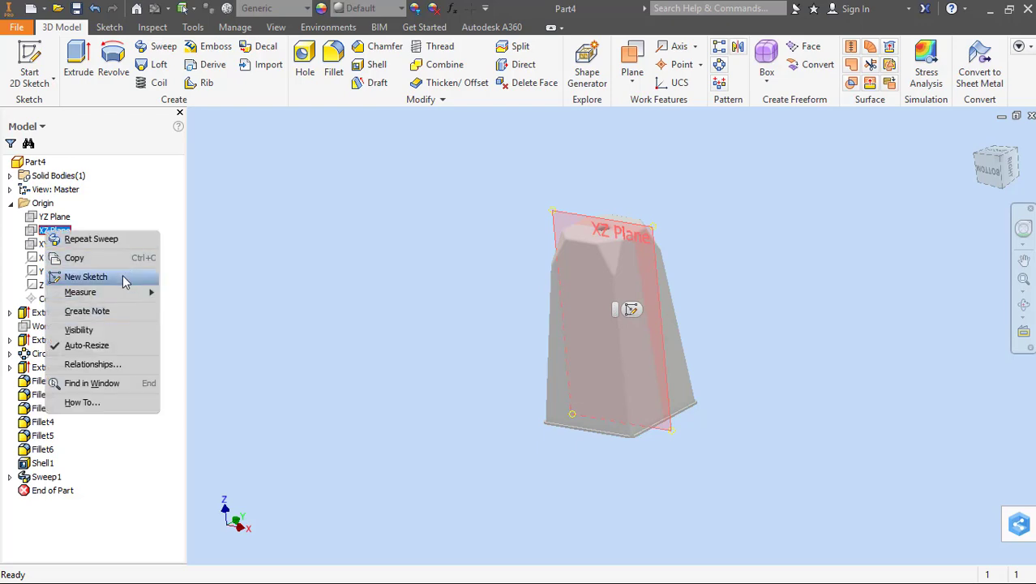
click(125, 280)
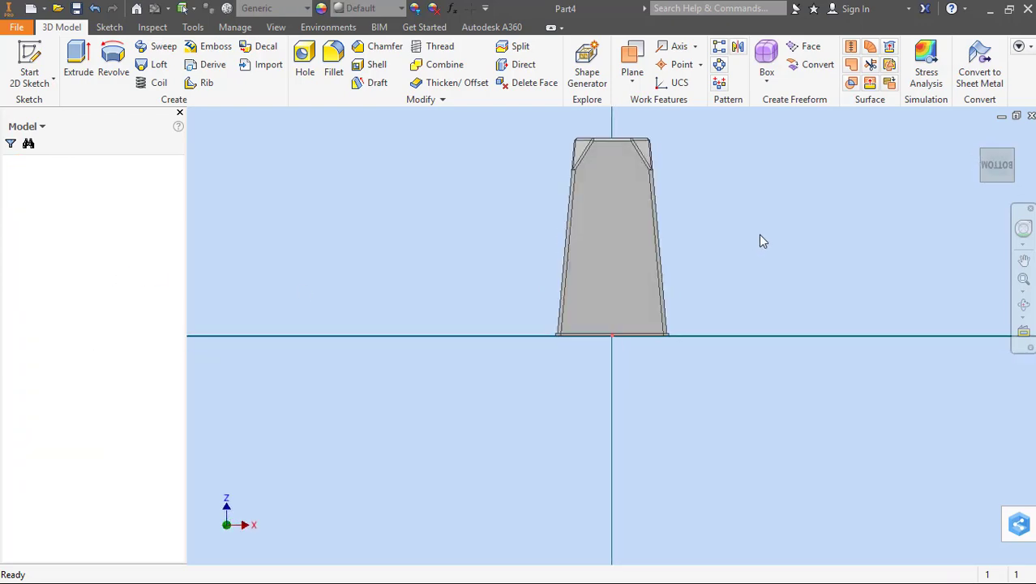
middle_drag(759, 238, 762, 314)
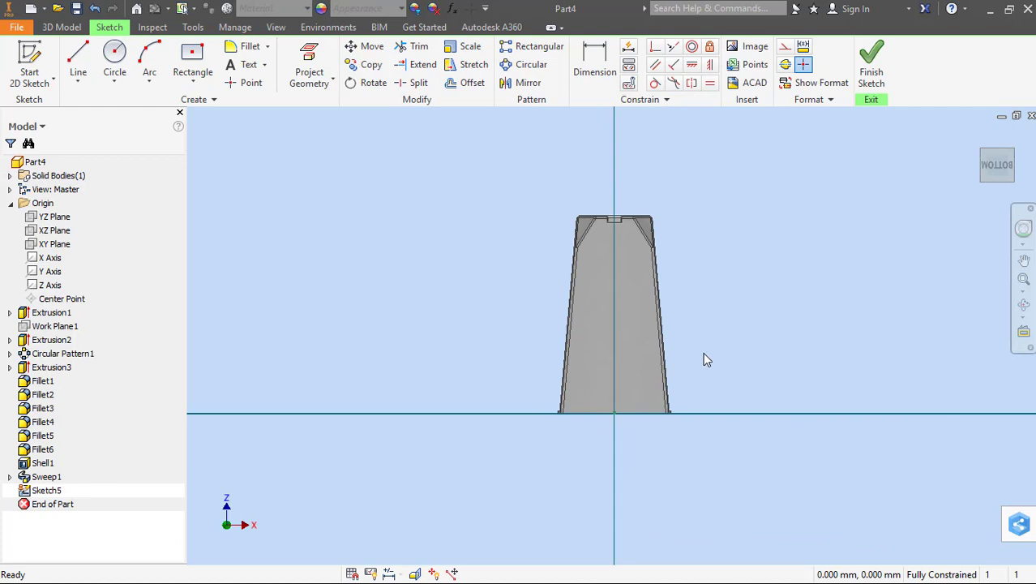
scroll(703, 360, up, 3)
Project the block's narrow-end edge, both slanted outer wall edges and the open-end base edge into the sketch
right_click(723, 297)
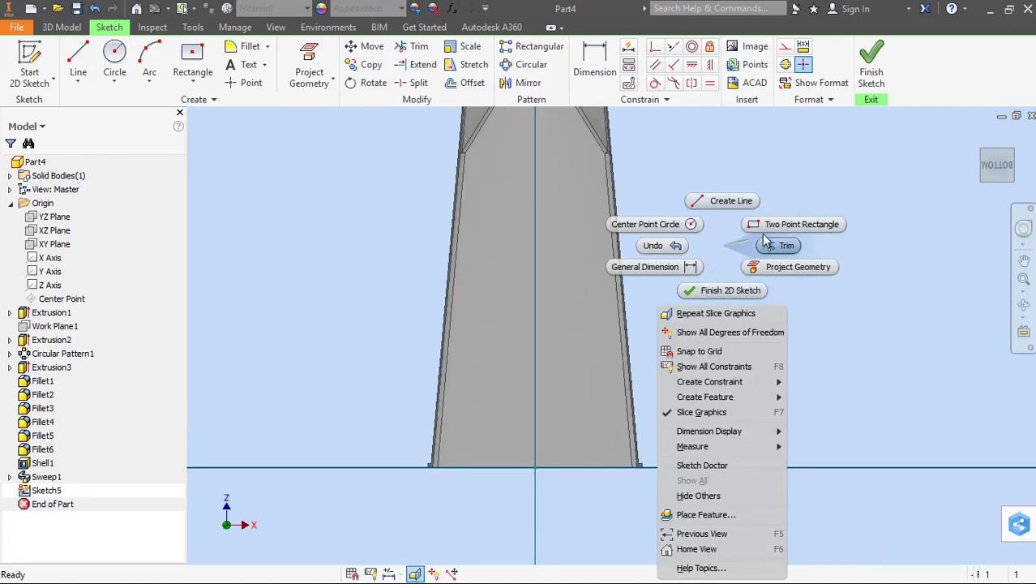
click(790, 266)
scroll(622, 292, down, 5)
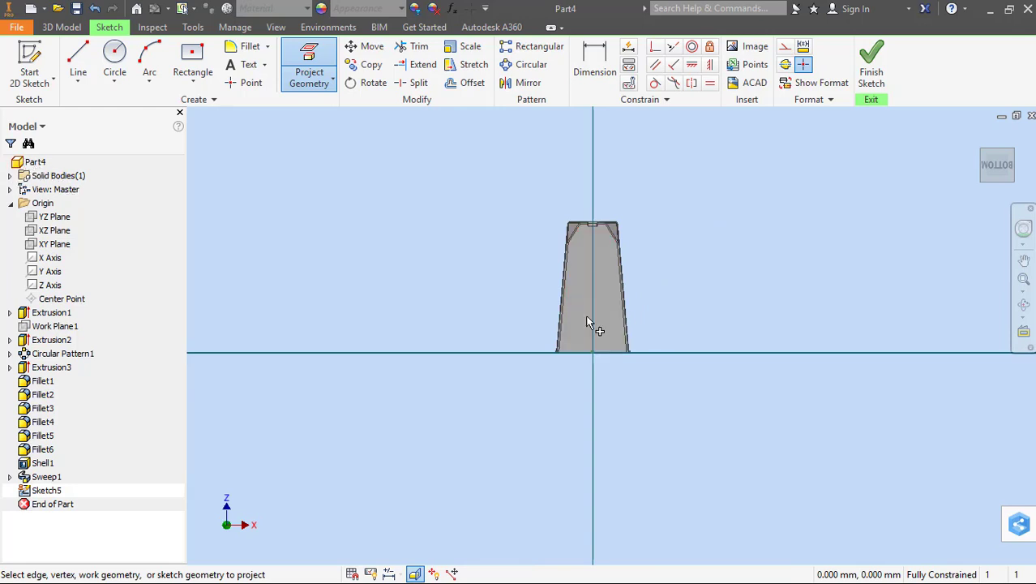
scroll(565, 312, up, 3)
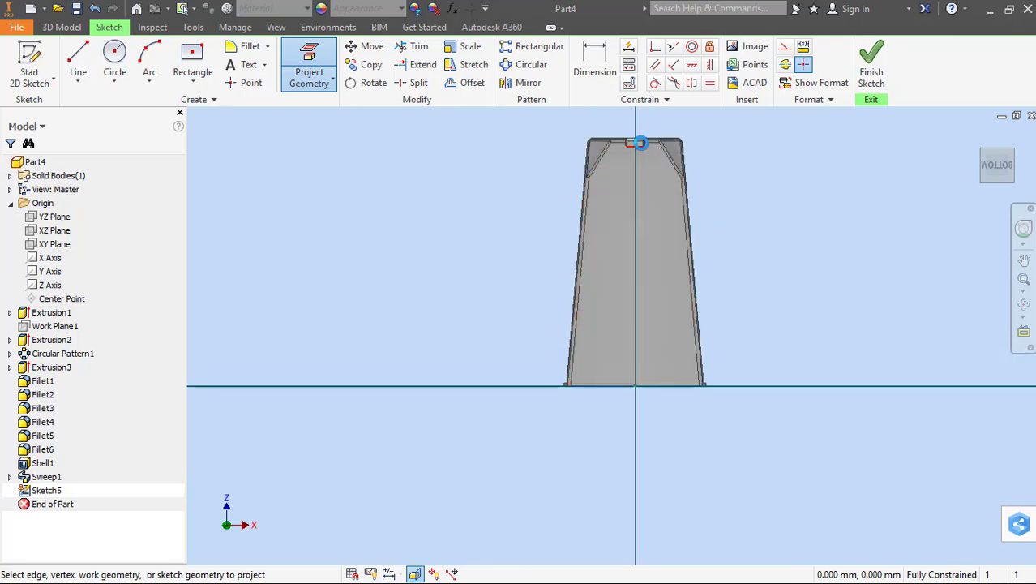
scroll(657, 154, down, 5)
scroll(651, 146, up, 6)
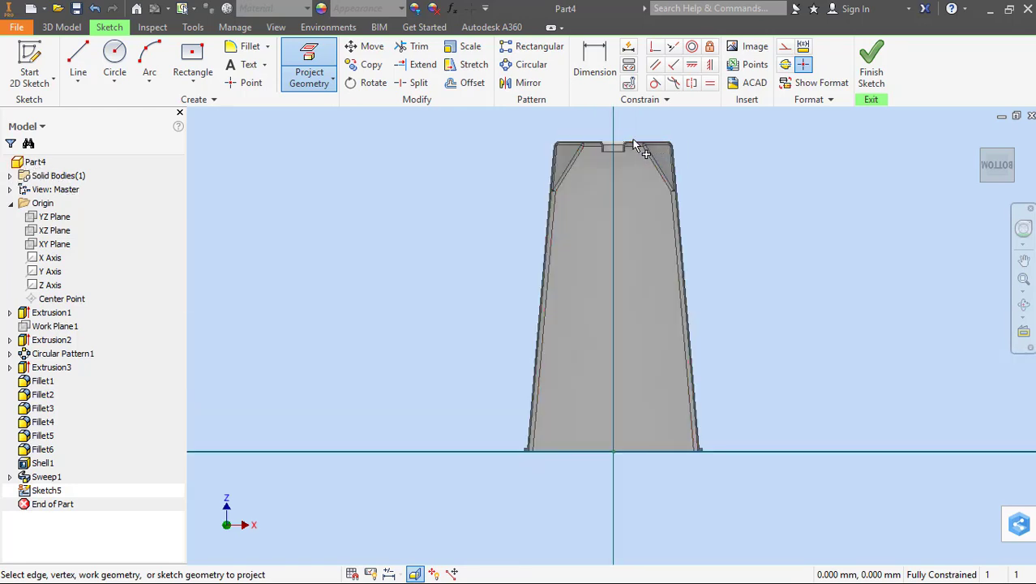
click(690, 308)
click(534, 343)
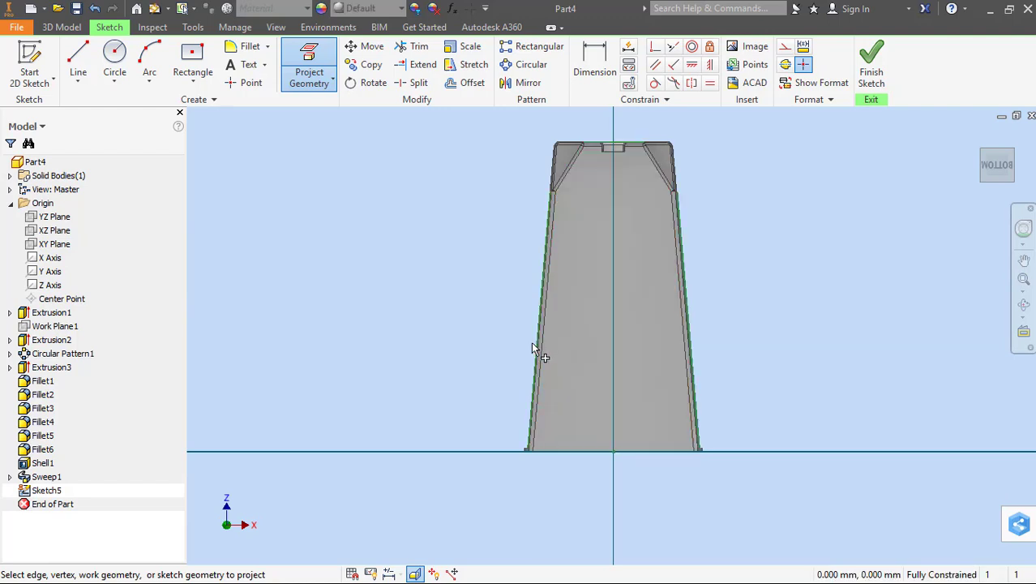
click(552, 451)
right_click(791, 234)
click(801, 189)
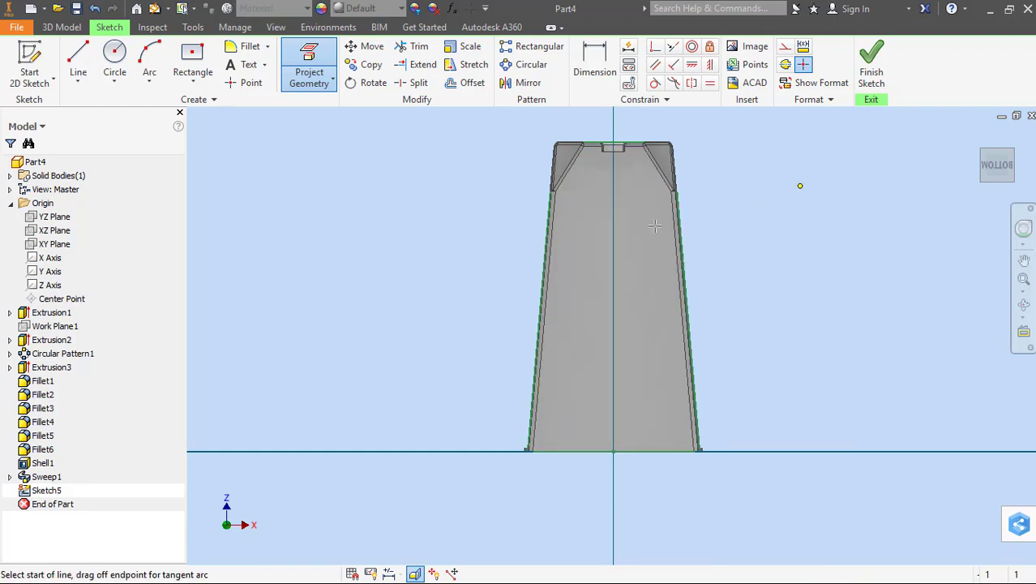
key(Escape)
right_click(782, 142)
key(Escape)
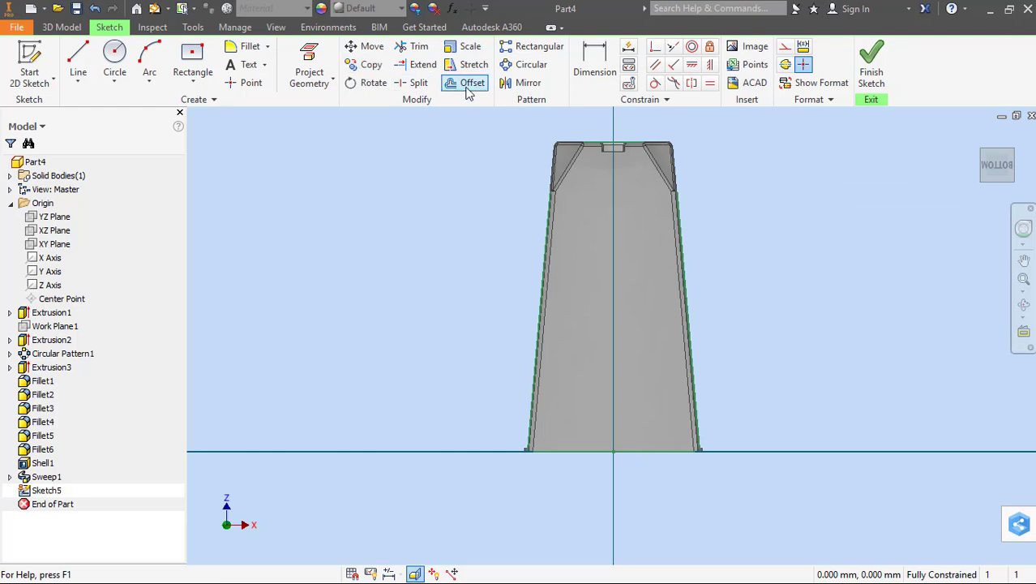
Offset the projected narrow-end edge about 75 mm inward and both slanted wall edges about 45 mm inward
click(467, 88)
click(640, 147)
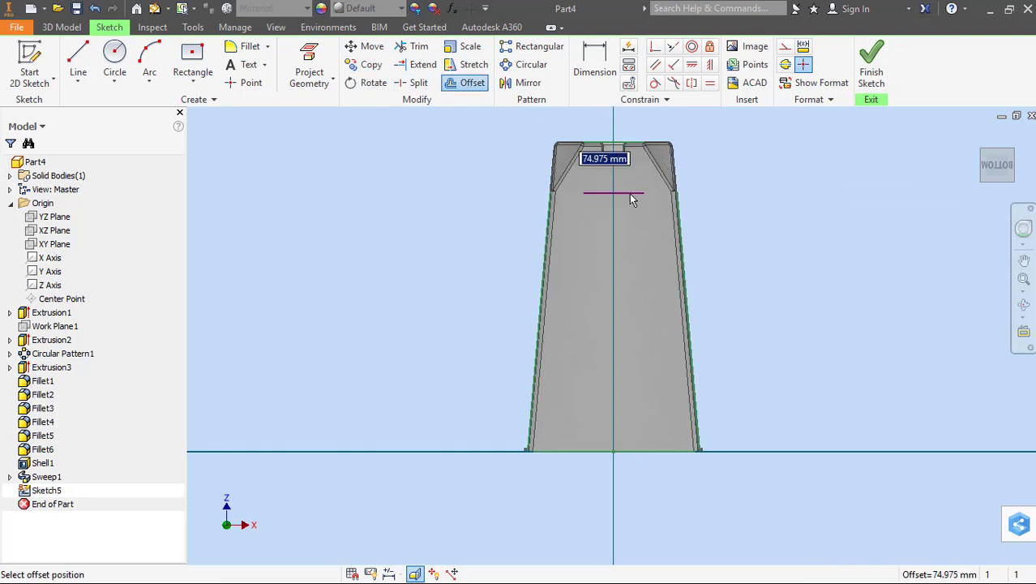
click(629, 193)
click(678, 242)
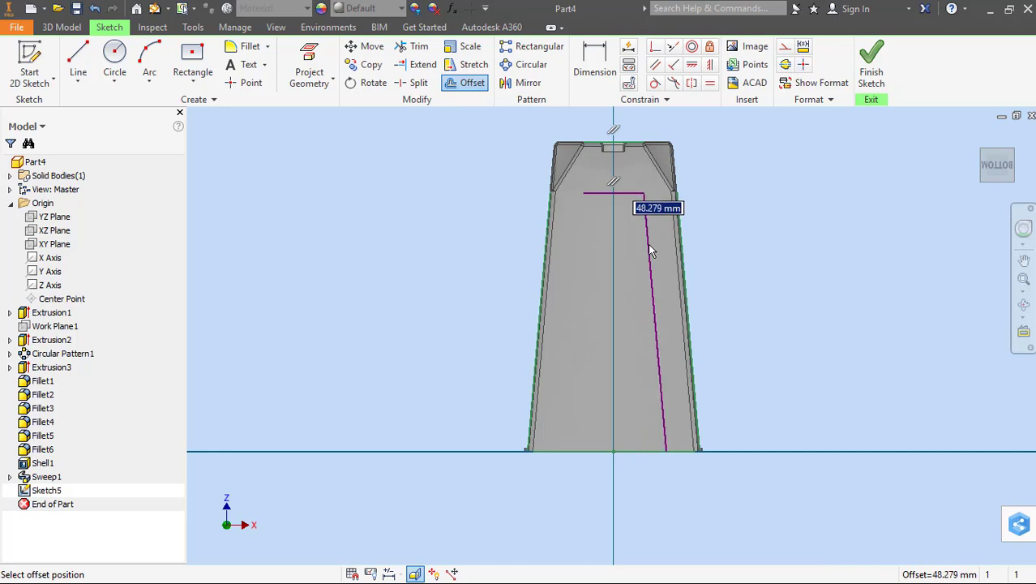
click(651, 247)
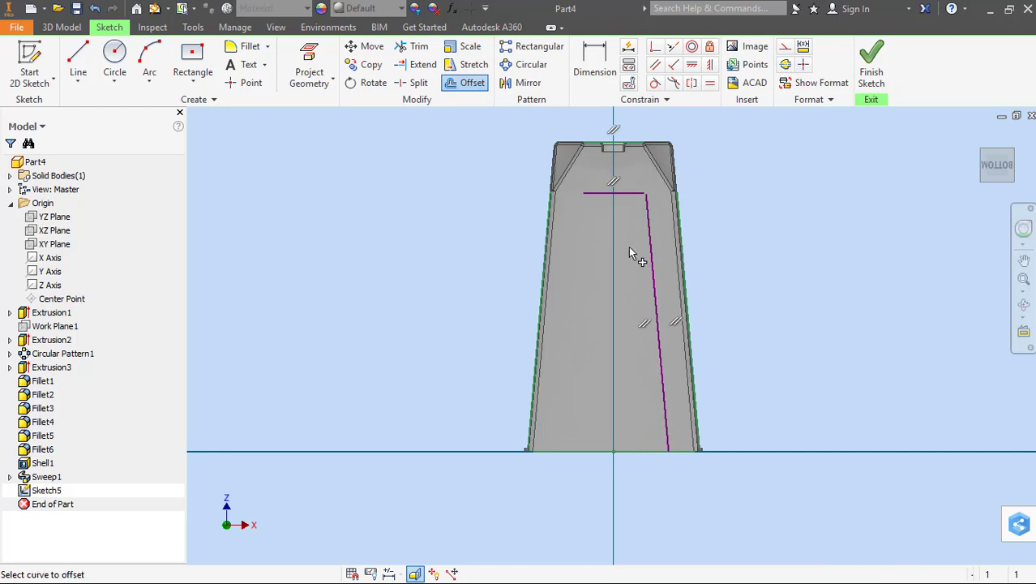
click(544, 260)
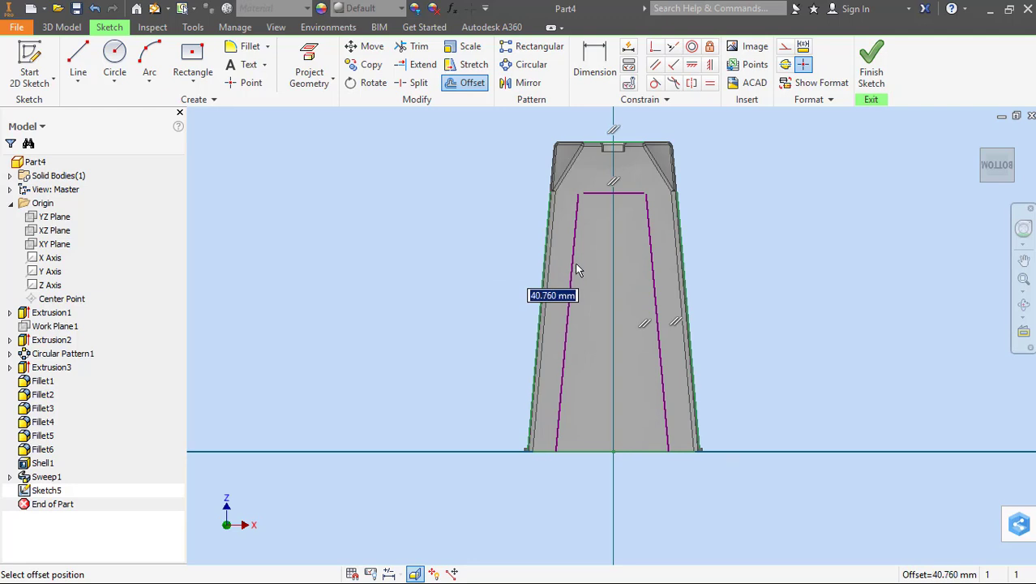
click(581, 250)
key(Escape)
Fillet both upper corners between the offset horizontal line and the slanted sides with a 2 mm radius
scroll(632, 179, up, 3)
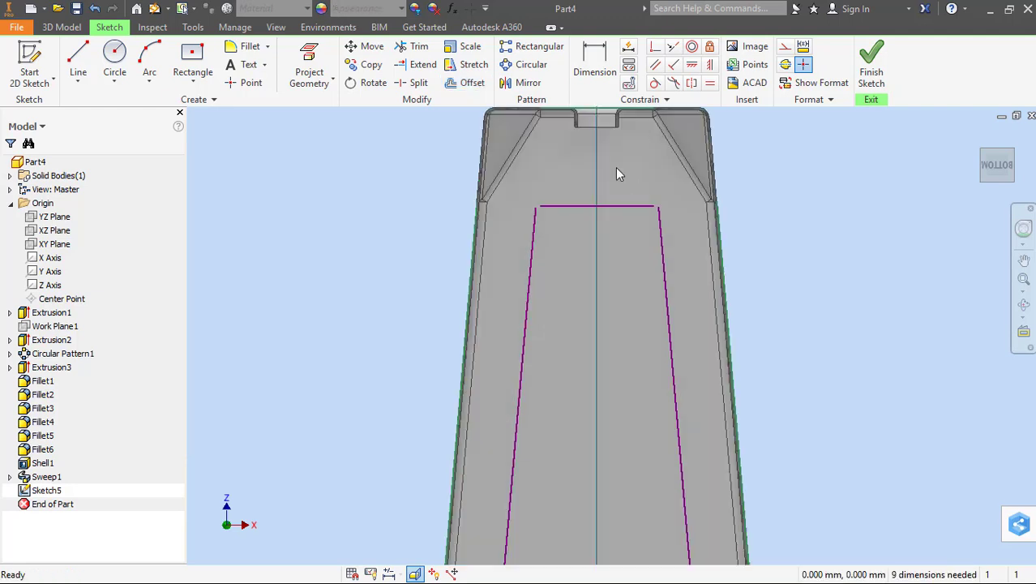
click(249, 46)
click(533, 235)
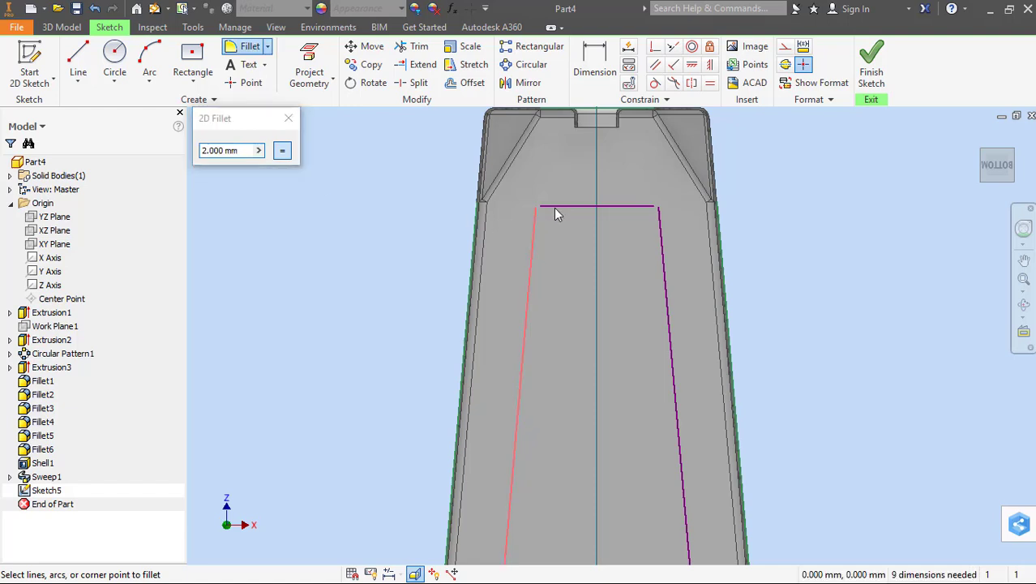
click(557, 209)
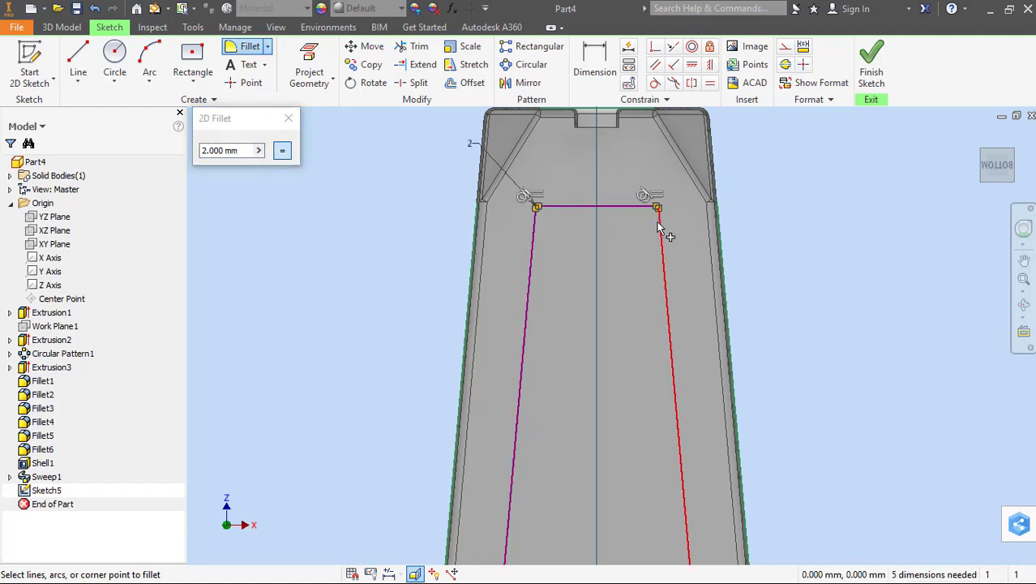
scroll(470, 305, down, 5)
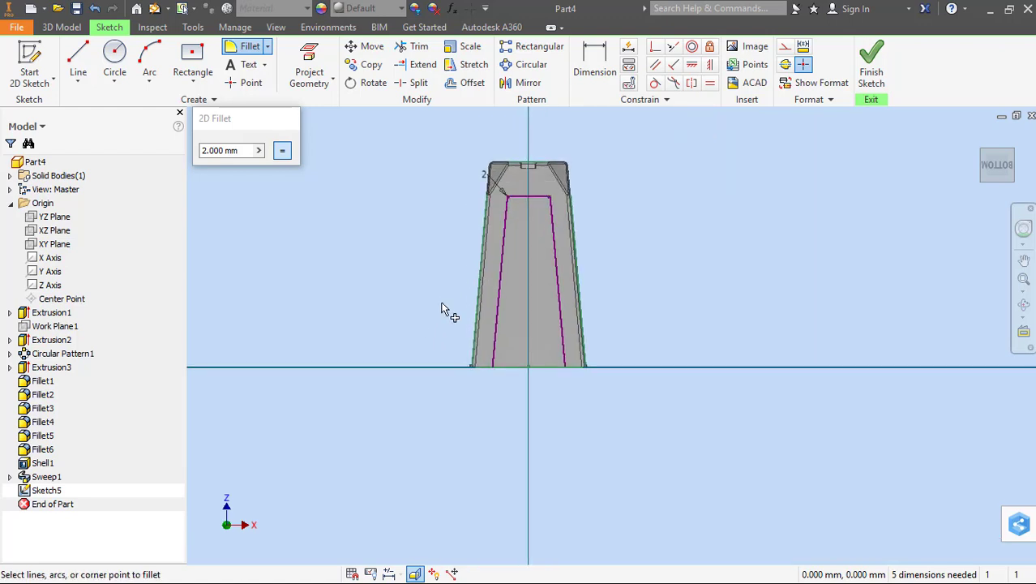
key(Escape)
Close the inner profile with a line joining the lower ends of the two slanted sides along the open-end plane
right_click(445, 231)
click(446, 185)
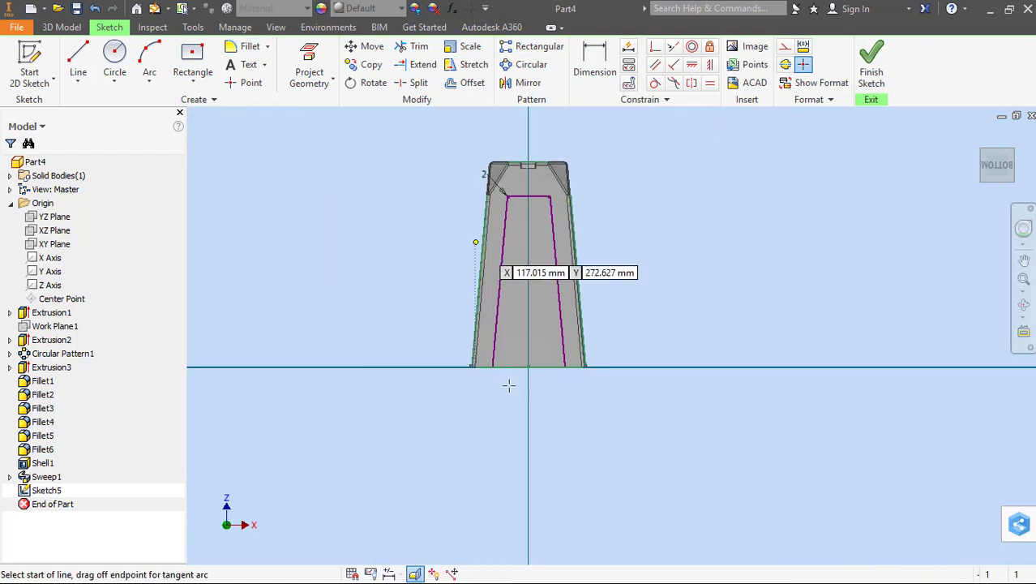
scroll(508, 385, up, 3)
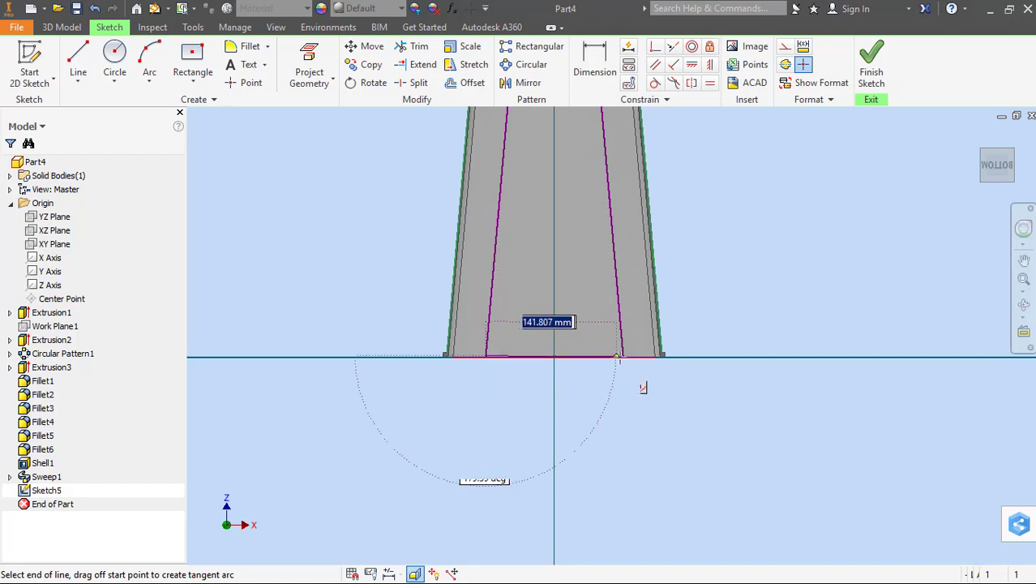
click(624, 355)
key(Escape)
Dimension each slanted side of the inner profile 45 mm from its adjacent projected outer wall
middle_drag(727, 221, 731, 297)
right_click(731, 288)
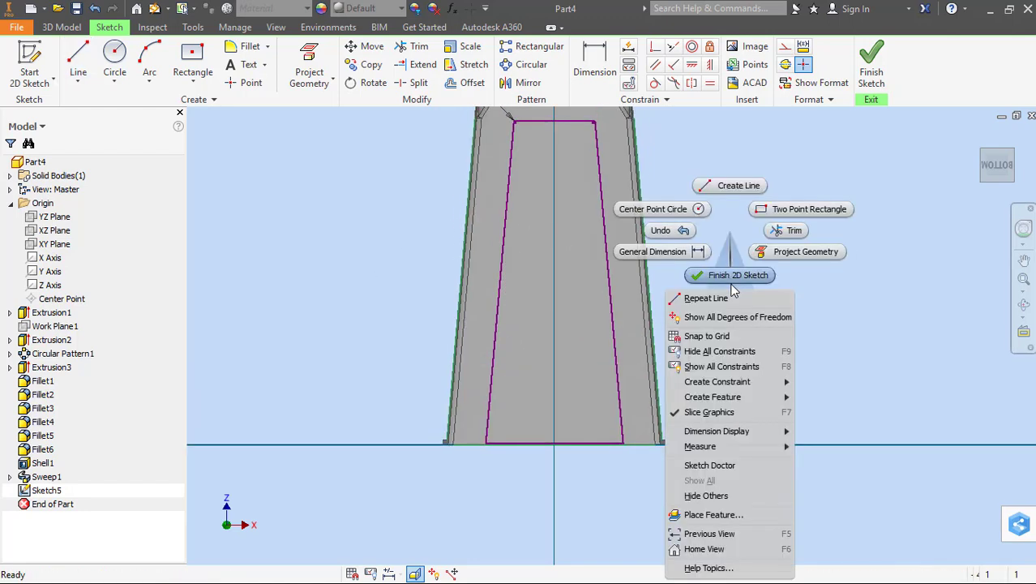
click(686, 251)
click(607, 260)
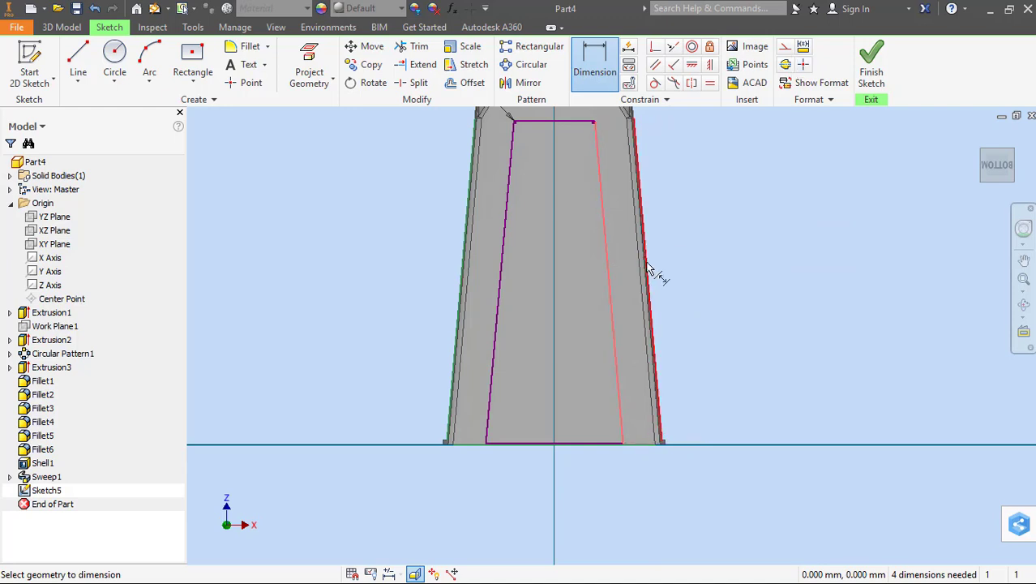
click(621, 242)
text(45)
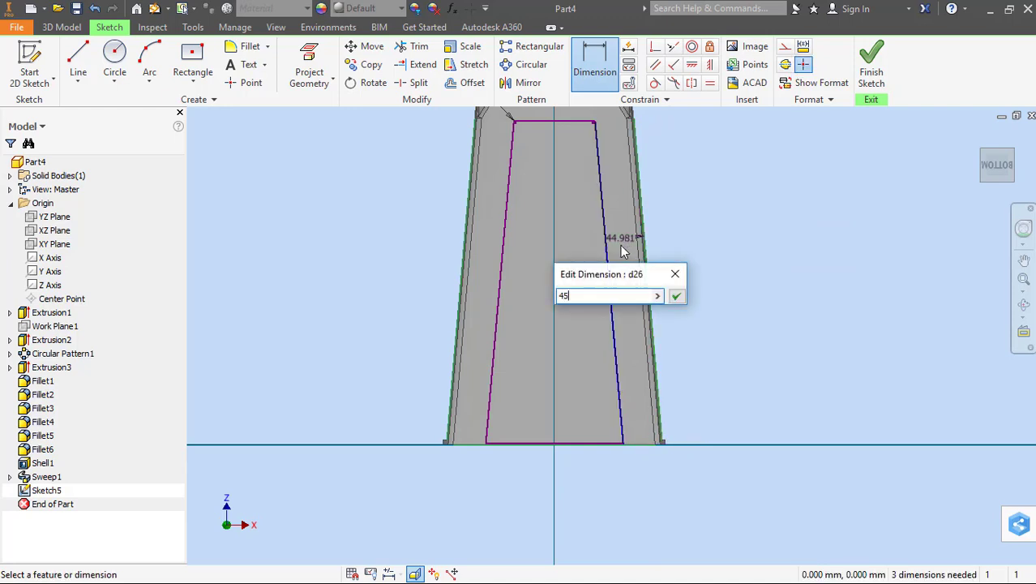
click(676, 298)
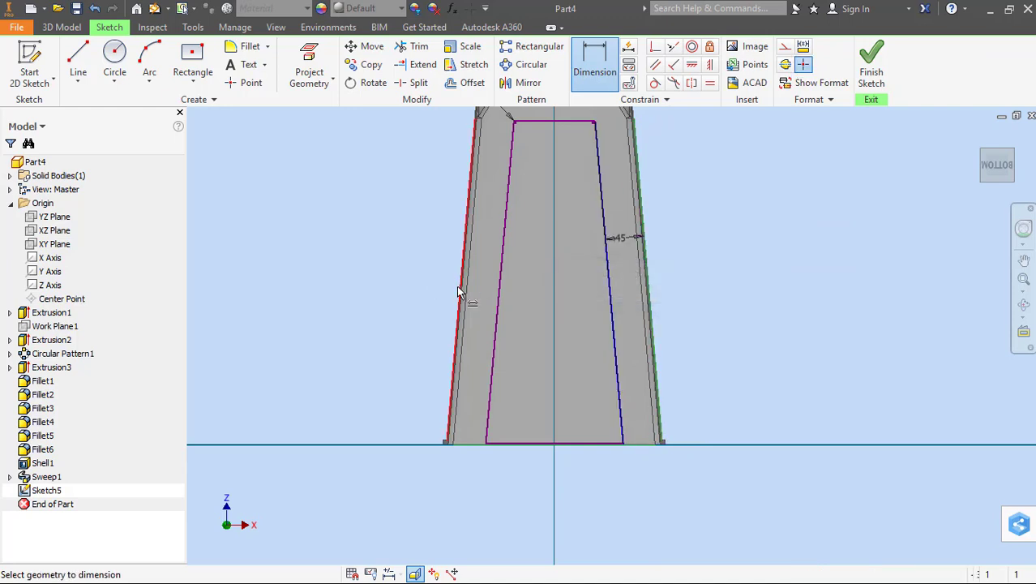
click(494, 293)
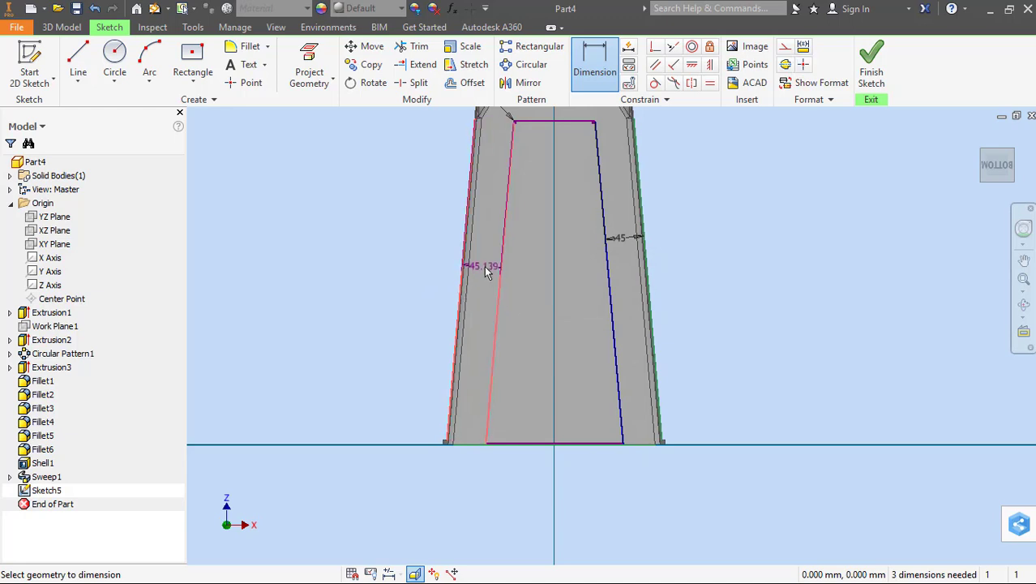
click(484, 265)
text(45)
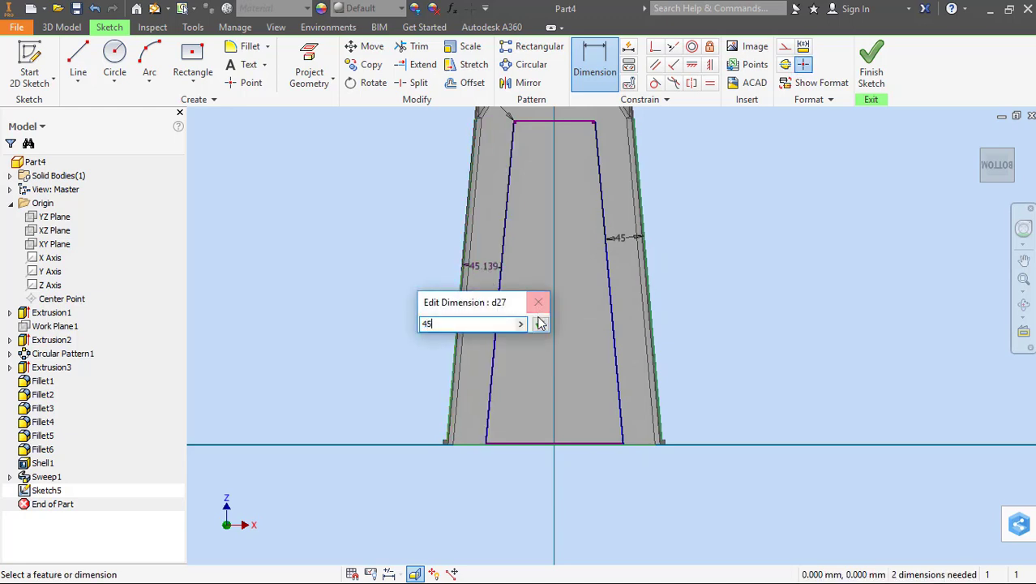
click(539, 323)
Draw a horizontal line across the inner profile from one slanted side to the other
right_click(435, 261)
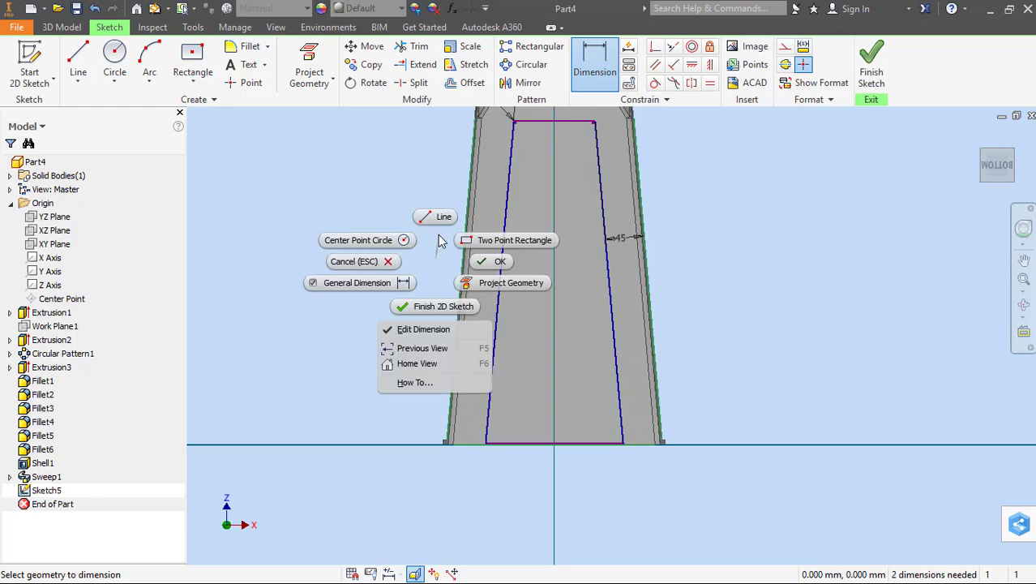
click(437, 214)
click(502, 249)
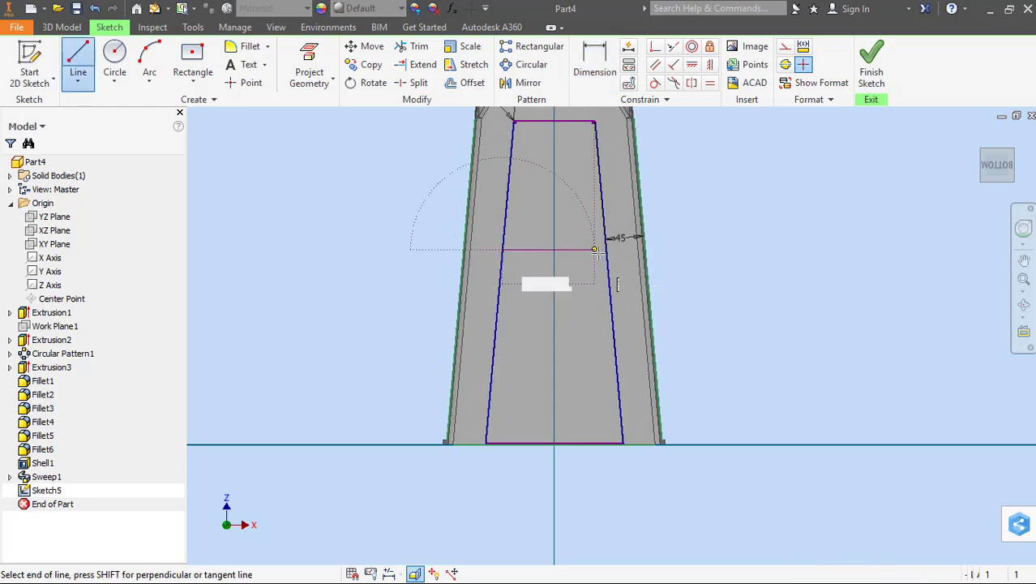